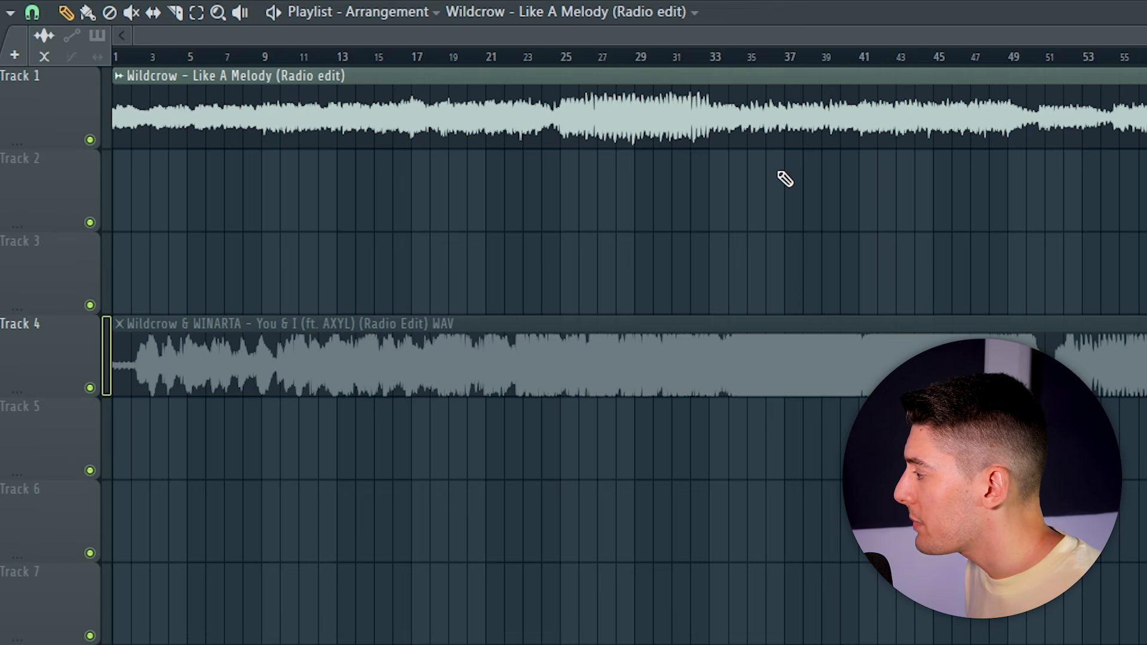
# Compare the waveform of the song on Track 1 with the muted reference song on Track 4.
pyautogui.click(365, 325)
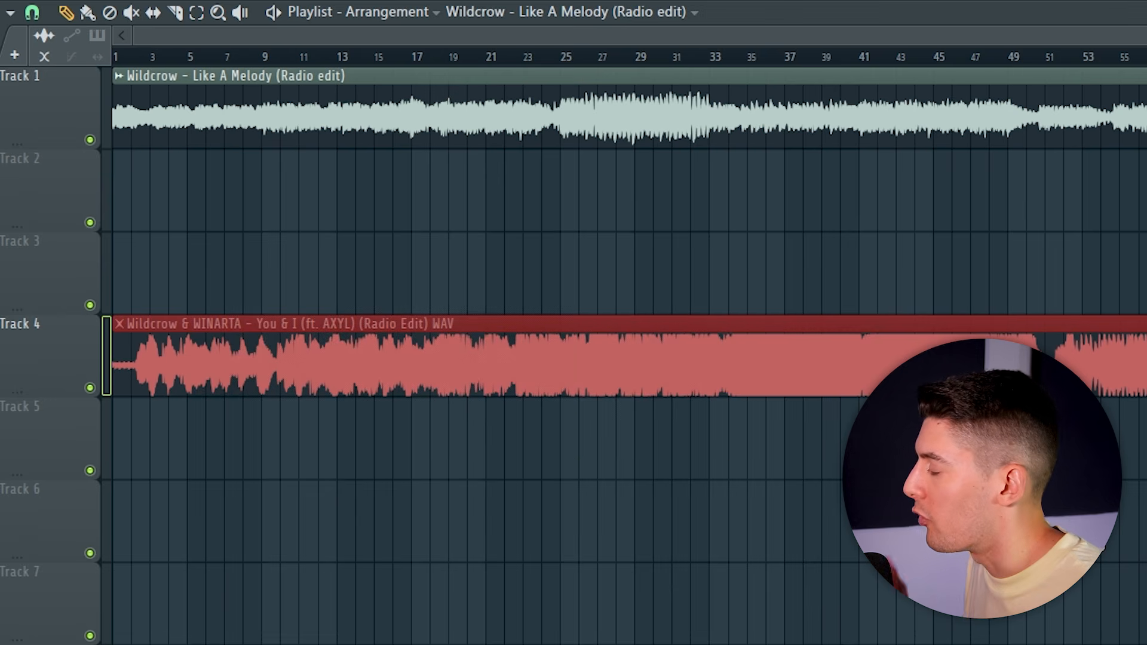
pyautogui.keyDown('ctrl'); pyautogui.moveTo(158, 353); pyautogui.dragTo(298, 362); pyautogui.keyUp('ctrl')
pyautogui.keyDown('ctrl'); pyautogui.moveTo(456, 112); pyautogui.dragTo(710, 146); pyautogui.keyUp('ctrl')
pyautogui.keyDown('ctrl'); pyautogui.click(654, 216); pyautogui.keyUp('ctrl')
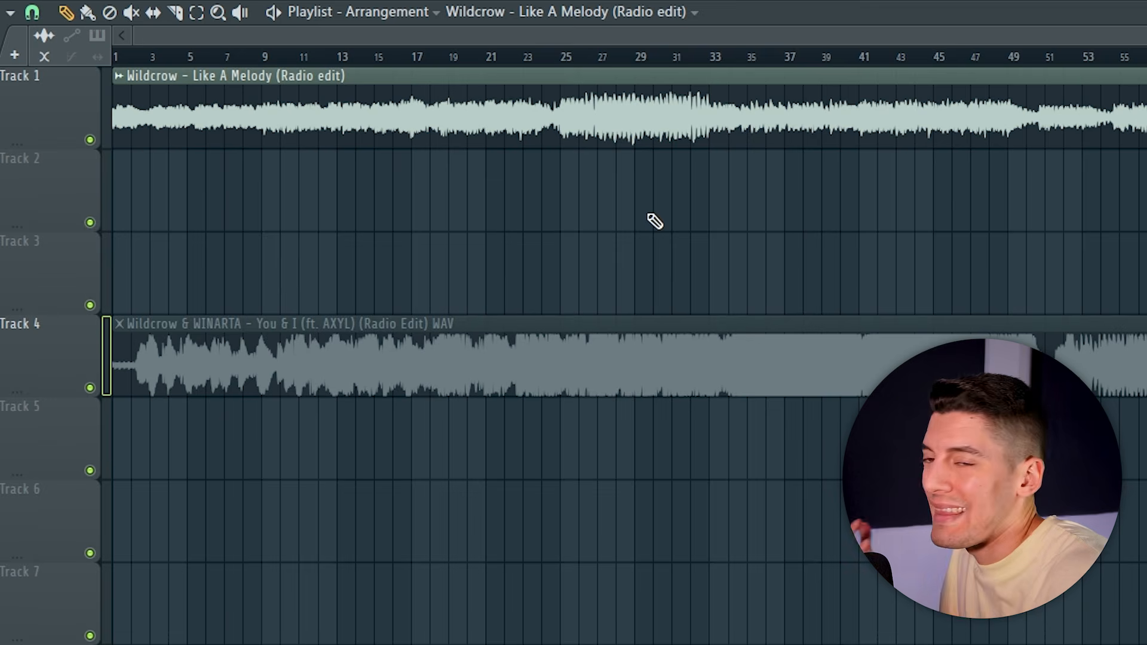
pyautogui.keyDown('ctrl'); pyautogui.moveTo(157, 375); pyautogui.dragTo(541, 385); pyautogui.keyUp('ctrl')
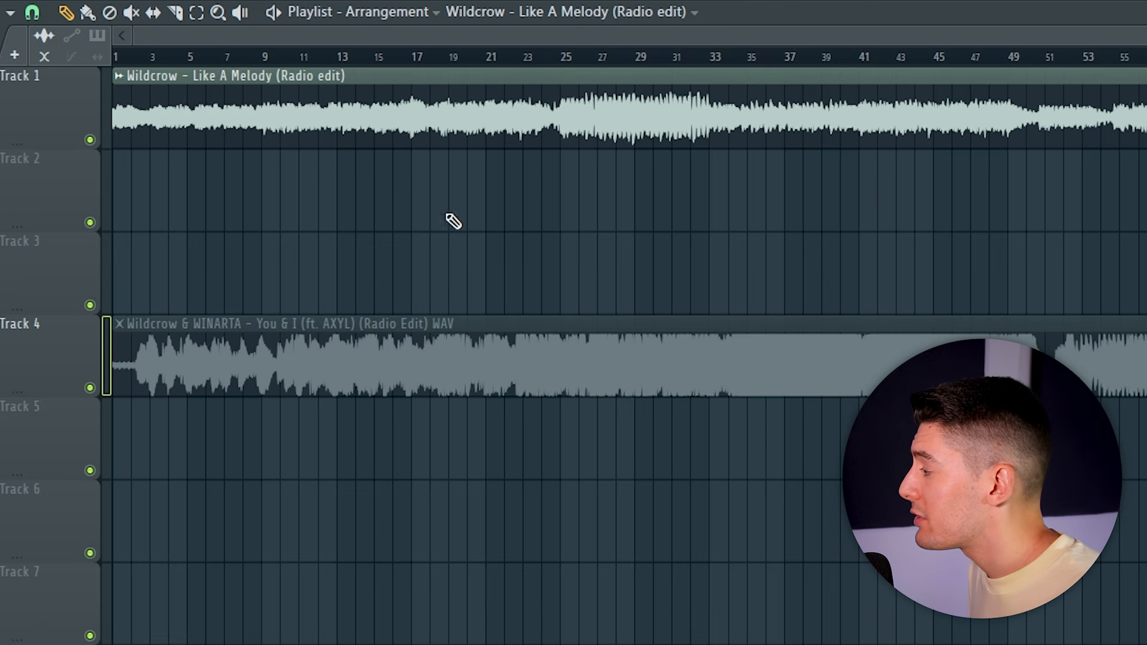
pyautogui.keyDown('ctrl'); pyautogui.moveTo(171, 123); pyautogui.dragTo(1128, 183); pyautogui.keyUp('ctrl')
pyautogui.click(977, 190)
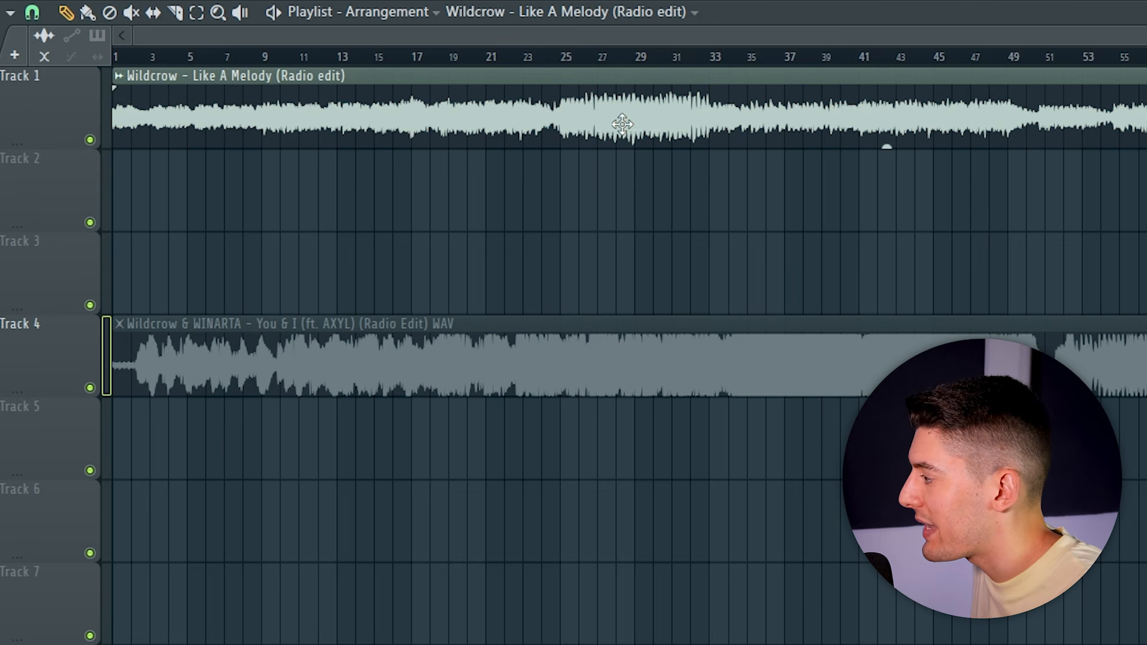
pyautogui.keyDown('ctrl'); pyautogui.scroll(8, 628, 126); pyautogui.keyUp('ctrl')
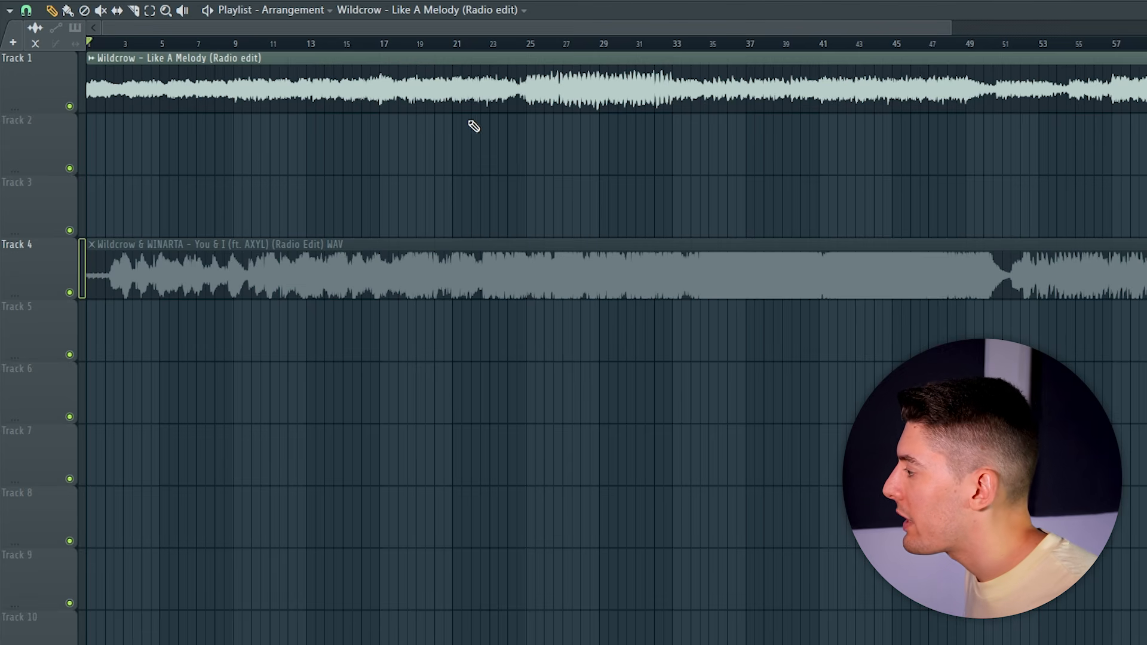
# Play the song on Track 1 from bar 21 and again from about bar 23 to hear the transition into bar 25.
pyautogui.moveTo(384, 46); pyautogui.dragTo(500, 52)
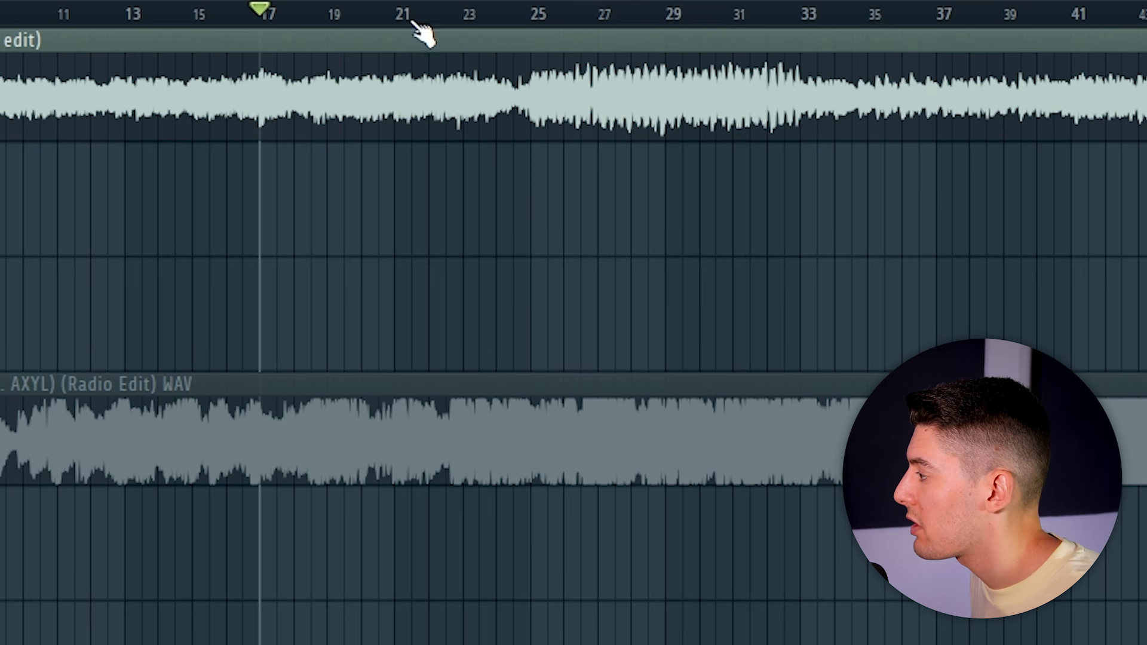
pyautogui.click(403, 16)
pyautogui.press('space')
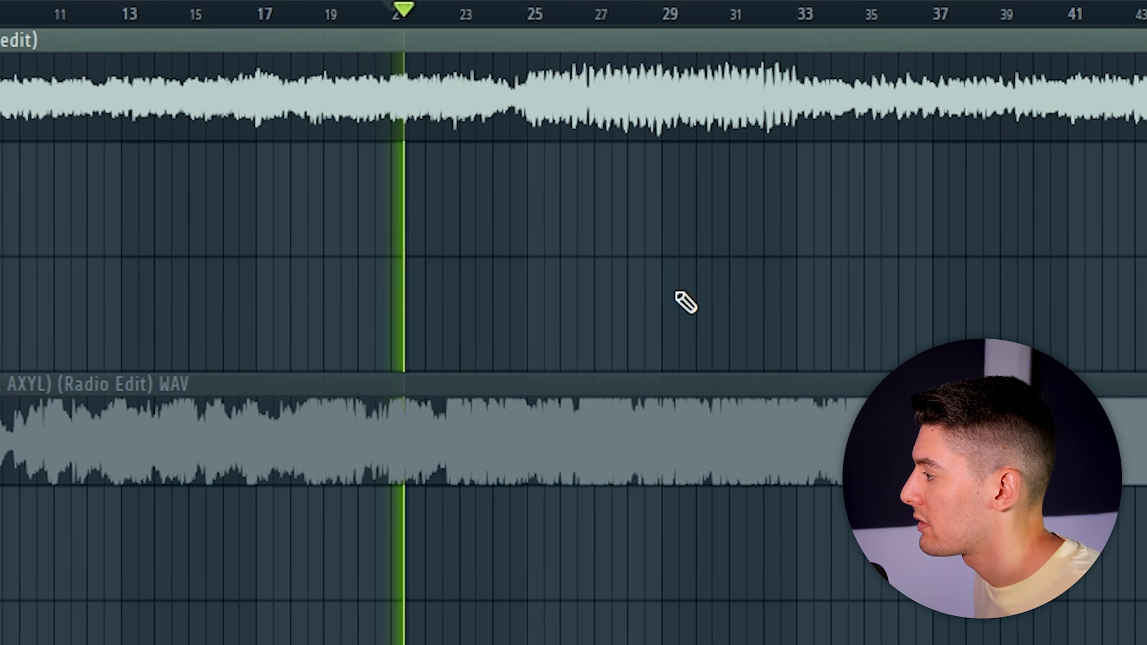
pyautogui.click(451, 7)
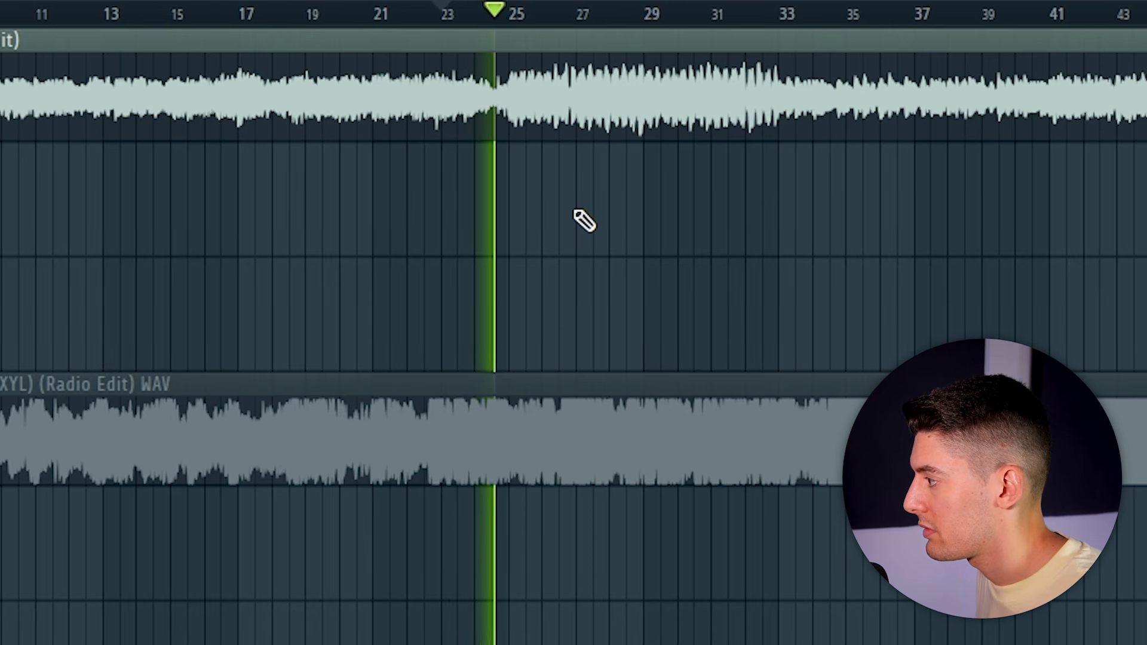
pyautogui.press('space')
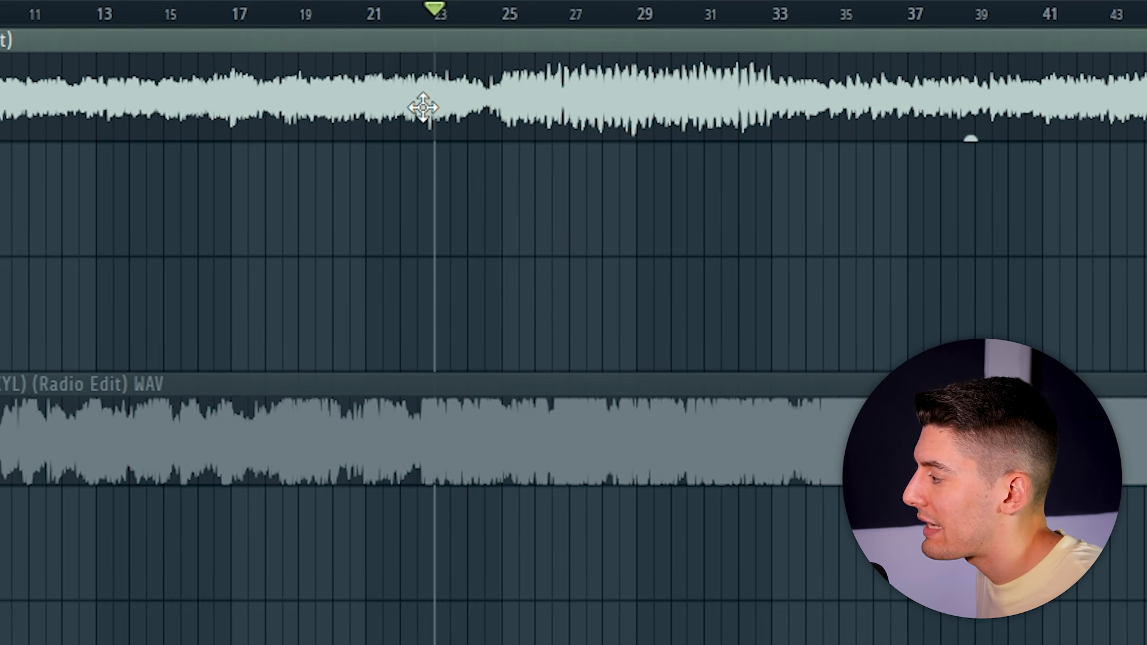
pyautogui.moveTo(433, 109); pyautogui.dragTo(468, 117)
pyautogui.click(508, 182)
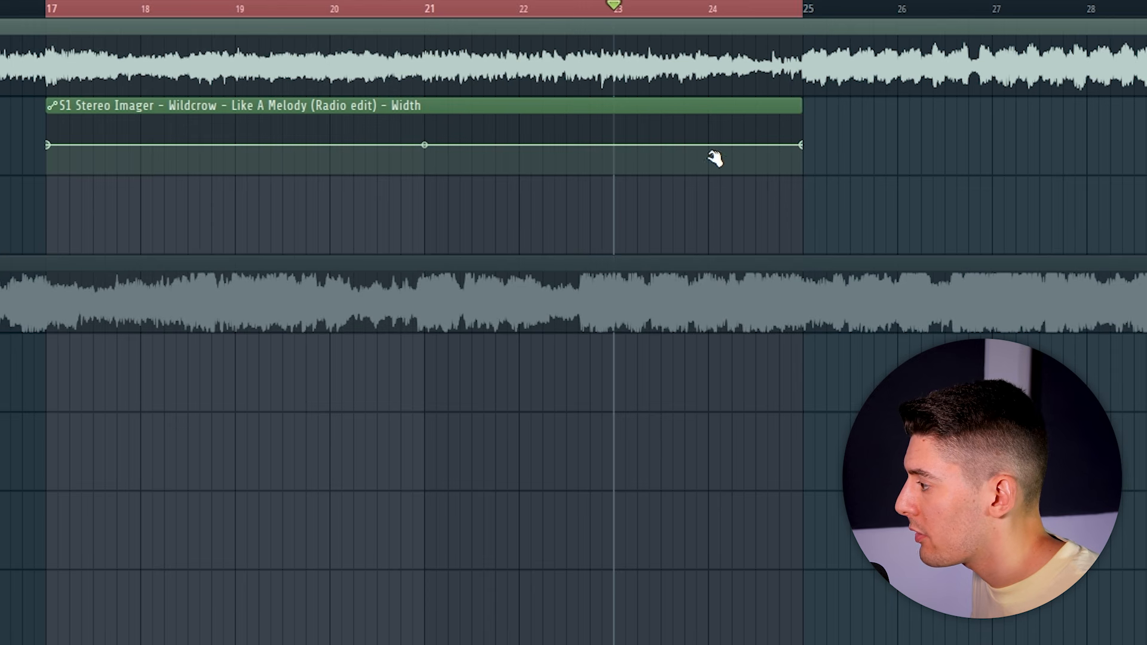
# Add a slightly lower point at bar 24 in the Stereo Imager width automation and straighten the curve leading to it.
pyautogui.click(710, 156)
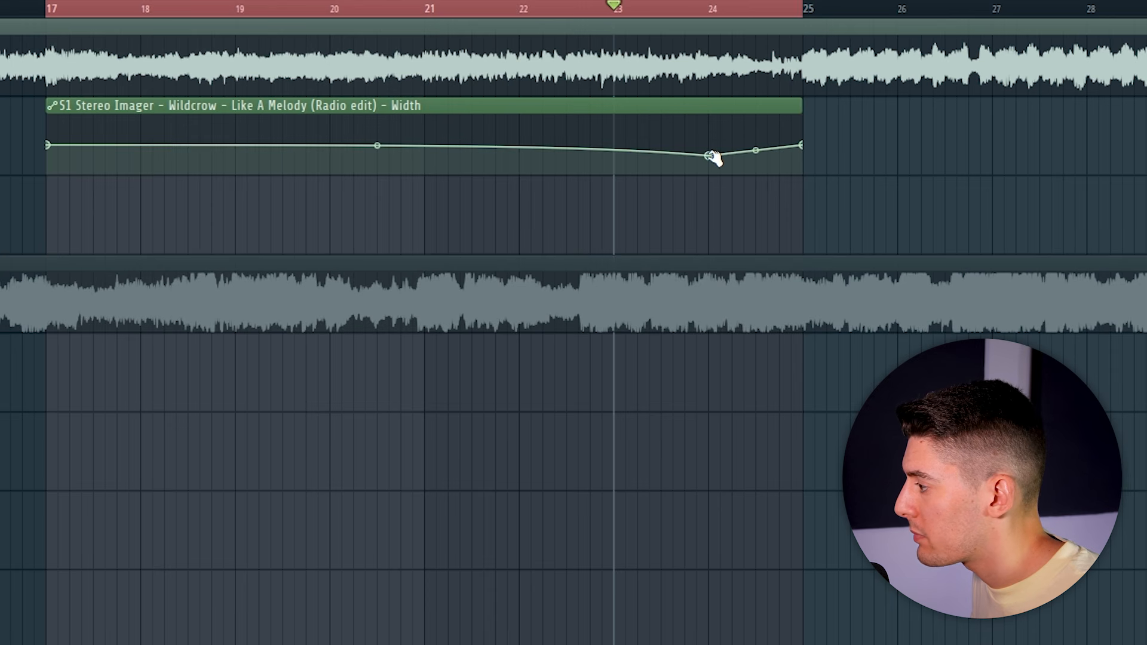
pyautogui.rightClick(380, 149)
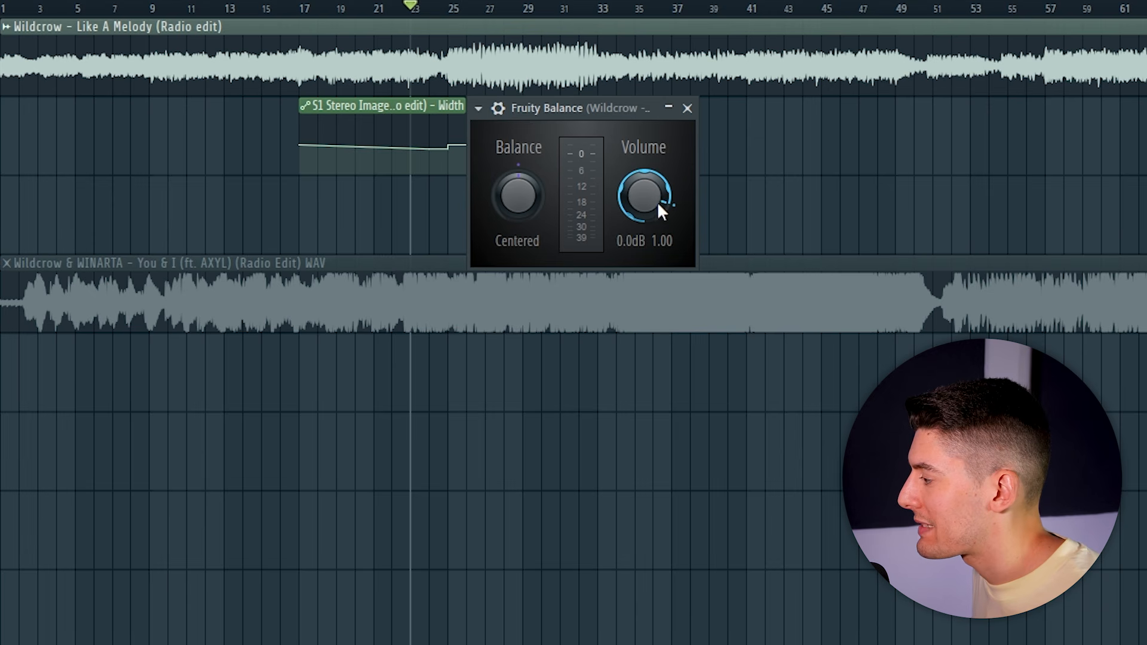
# Create an automation clip for the Fruity Balance volume and adjust the clip's first point.
pyautogui.rightClick(648, 194)
pyautogui.click(691, 335)
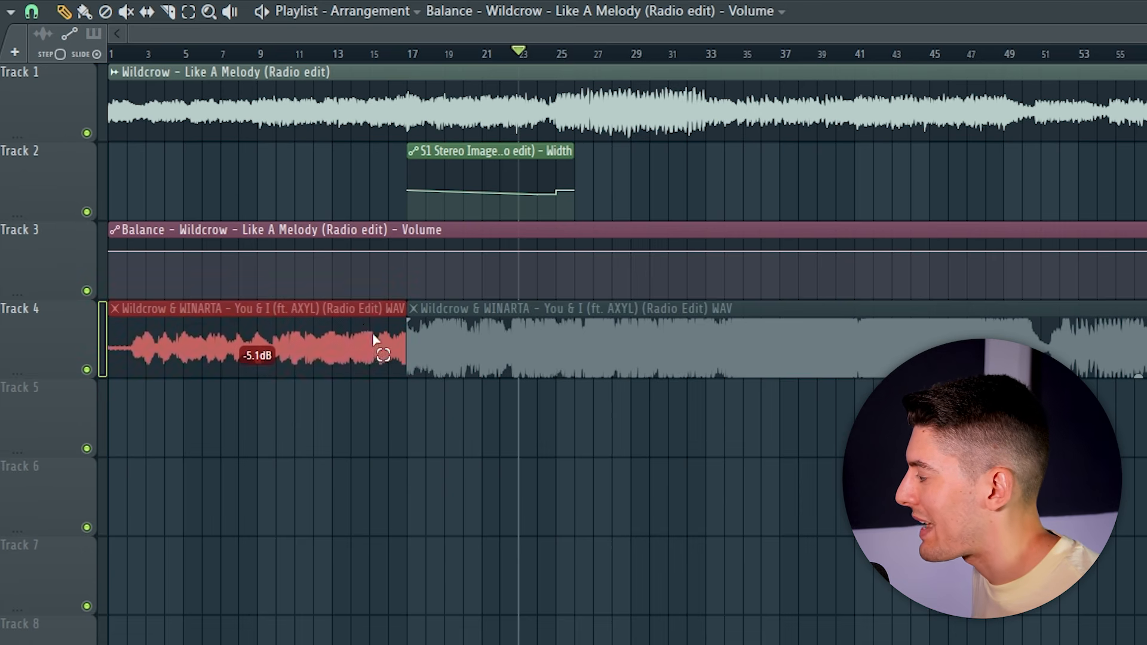
pyautogui.keyDown('ctrl'); pyautogui.click(281, 478); pyautogui.keyUp('ctrl')
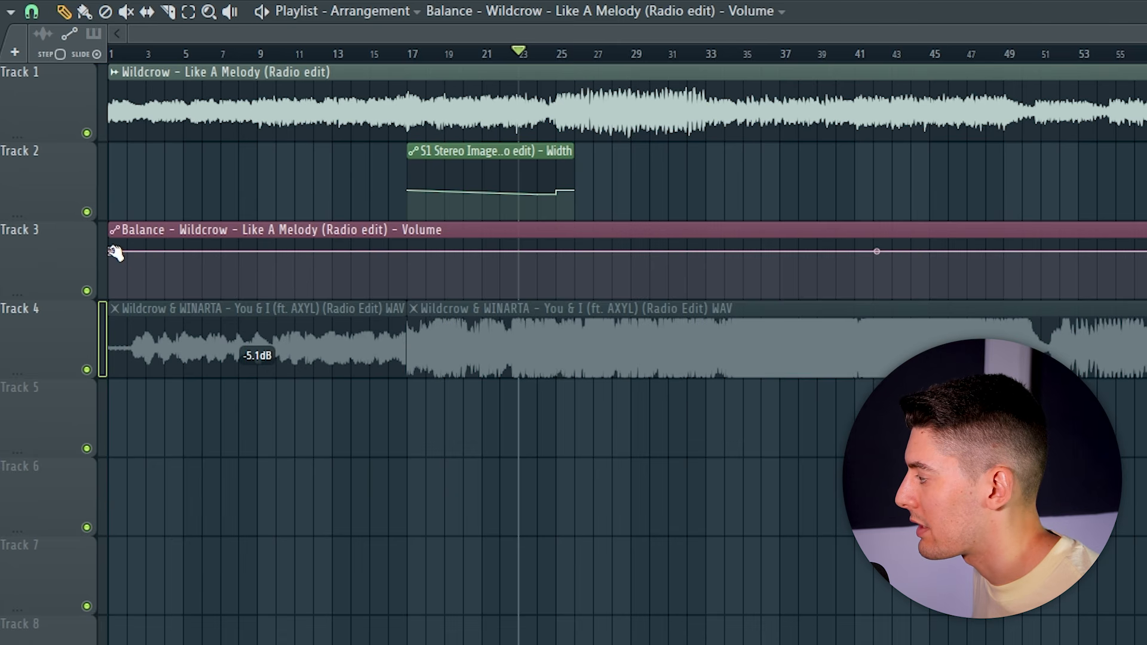
pyautogui.moveTo(115, 252); pyautogui.dragTo(114, 237)
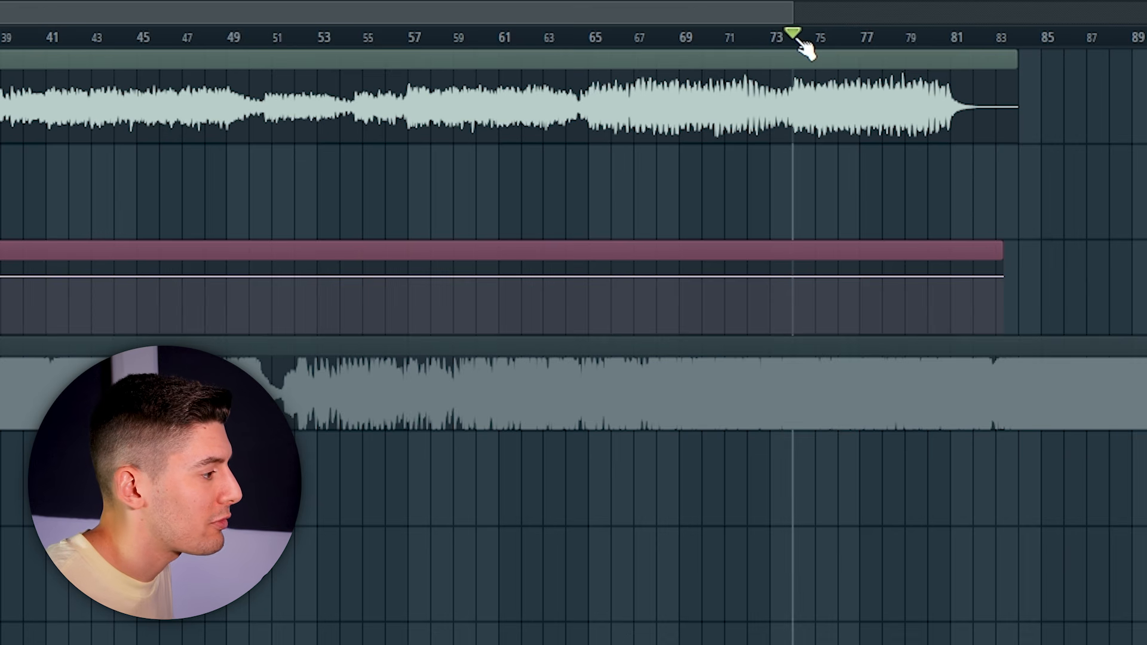
# Add a narrow bell band with Q 40 in Pro-Q 3, boost it by 30 dB at about 11 kHz, and audition it.
pyautogui.press('space')
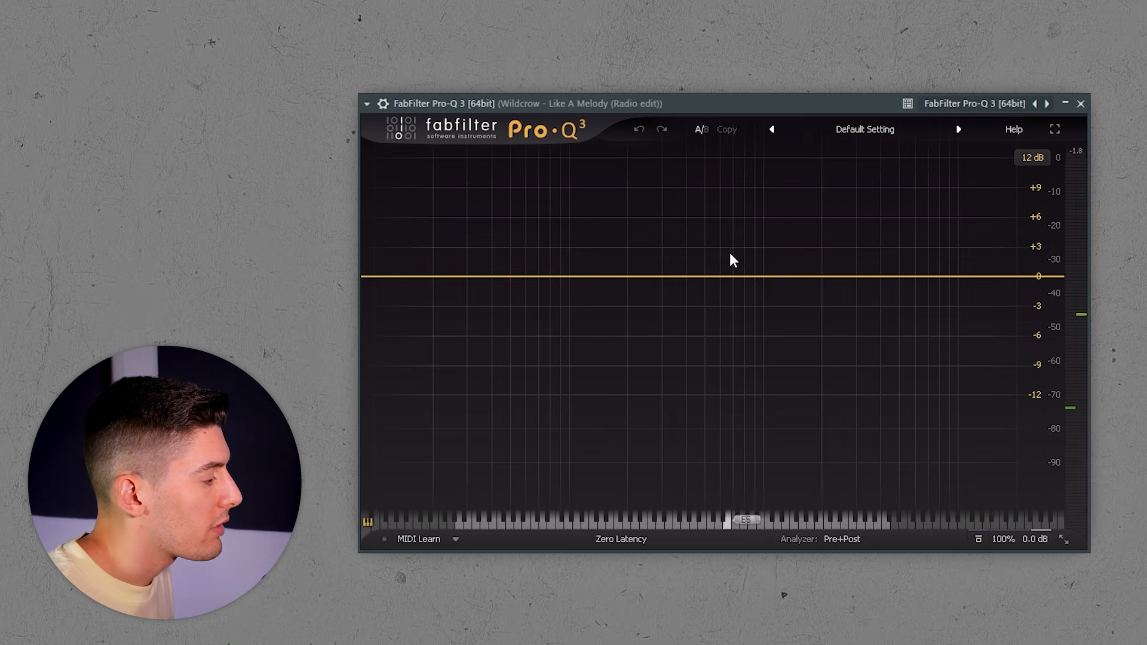
pyautogui.moveTo(743, 278); pyautogui.dragTo(931, 178)
pyautogui.press('space')
pyautogui.press('space')
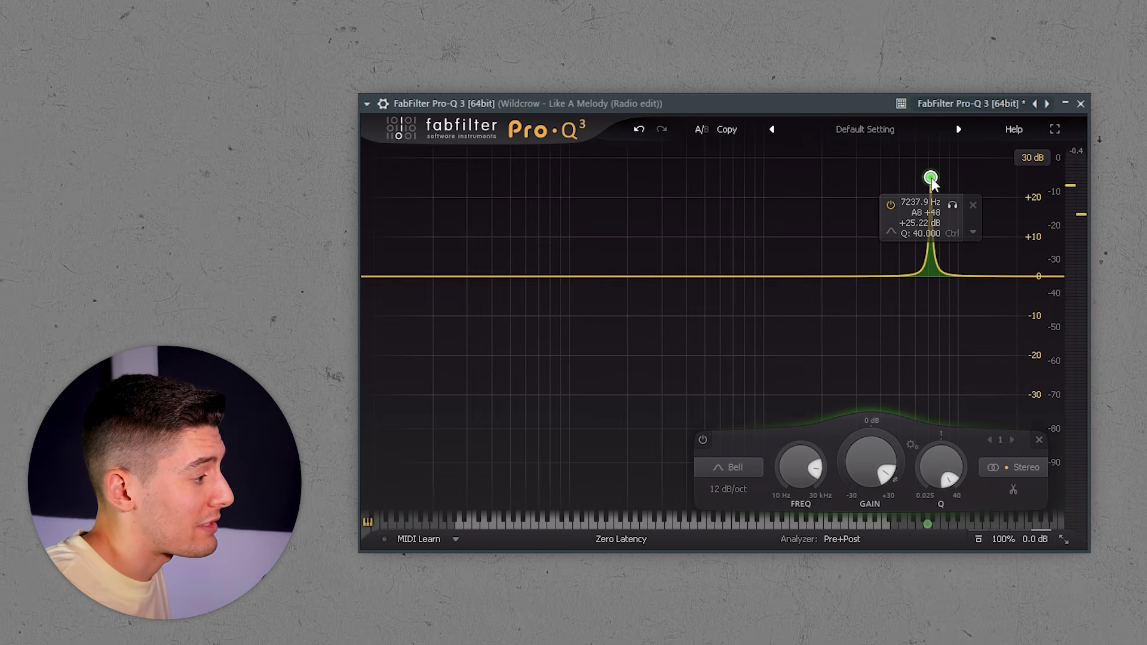
pyautogui.moveTo(931, 178); pyautogui.dragTo(966, 158)
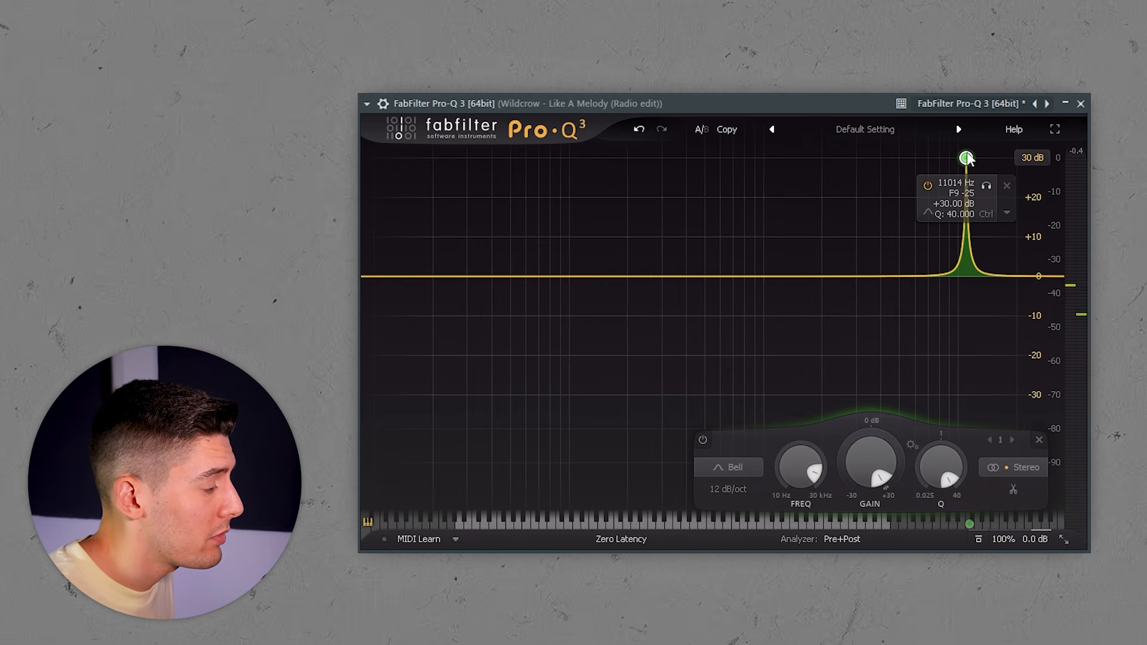
pyautogui.press('space')
pyautogui.press('space')
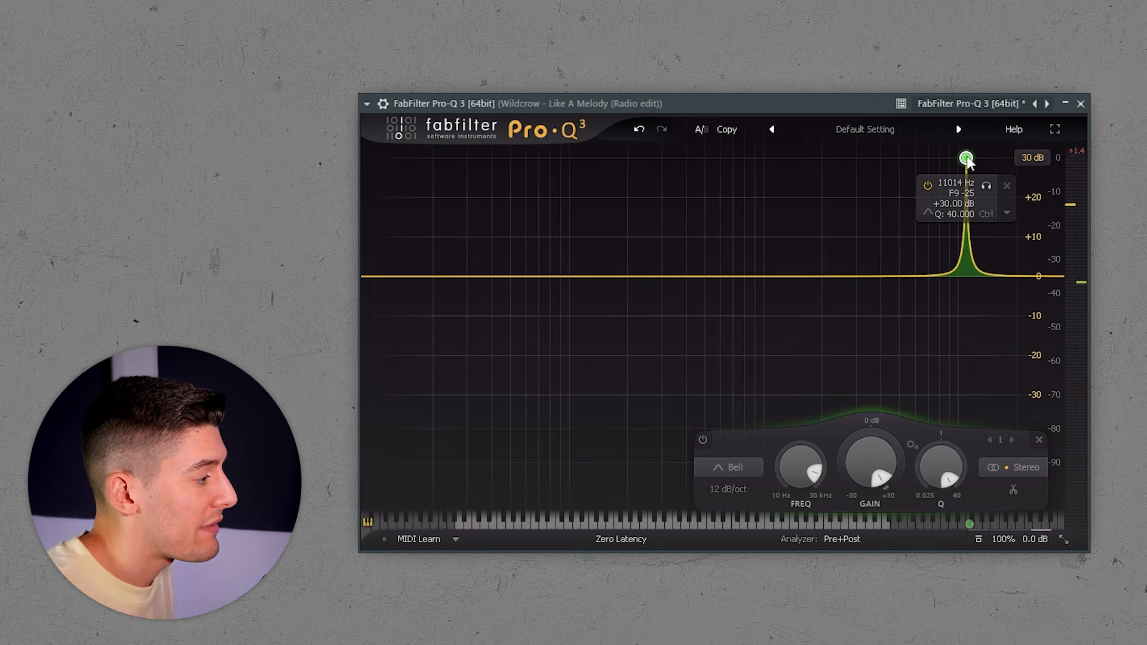
# Move the narrow band to about 555 Hz and make it a dynamic cut with a gain of -1 dB.
pyautogui.moveTo(967, 158); pyautogui.dragTo(968, 213)
pyautogui.moveTo(985, 163); pyautogui.dragTo(736, 161)
pyautogui.press('space')
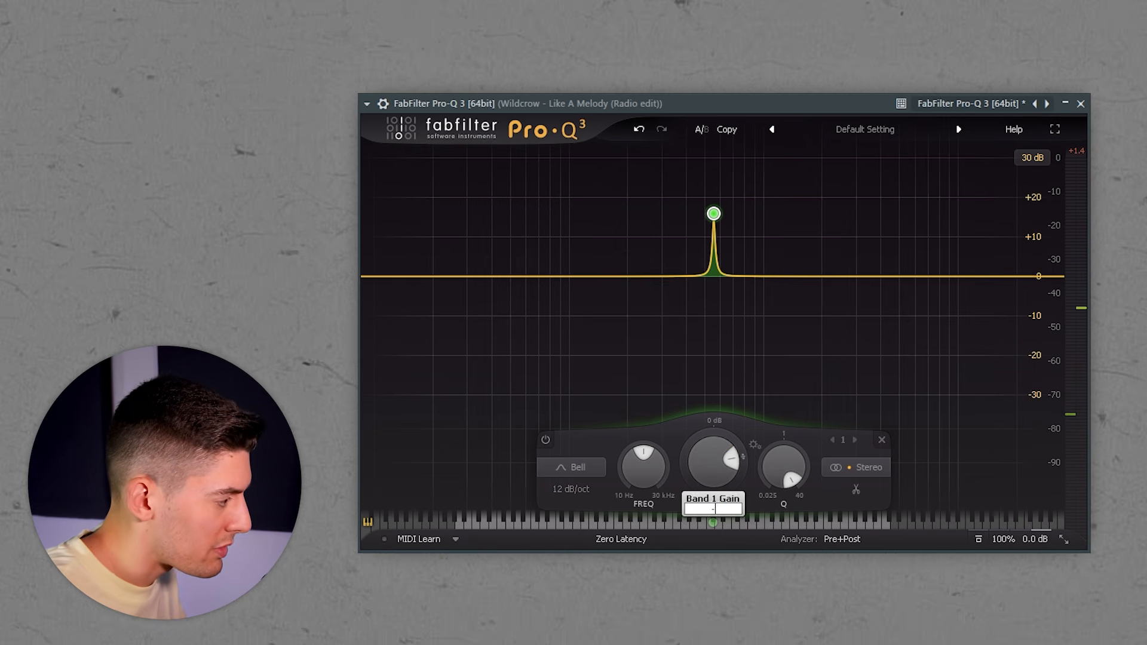
pyautogui.doubleClick(718, 461)
pyautogui.moveTo(686, 453); pyautogui.dragTo(685, 475)
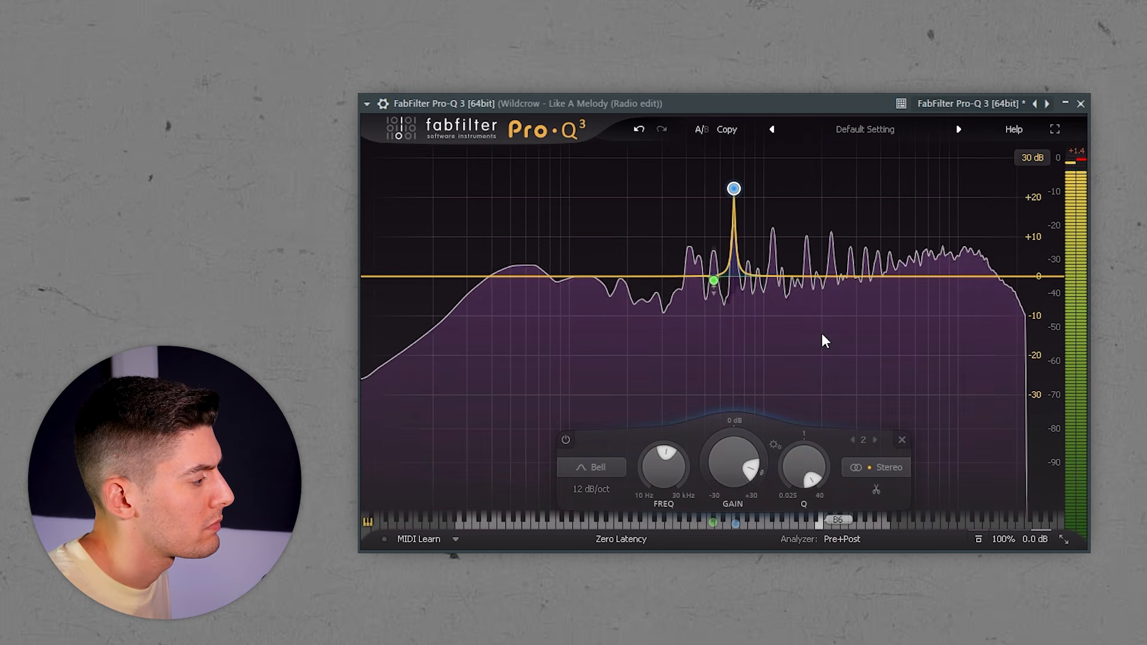
# Set the 701 Hz band's gain to 0 dB and its dynamic range to -3 dB.
pyautogui.moveTo(824, 335)
pyautogui.click(801, 185)
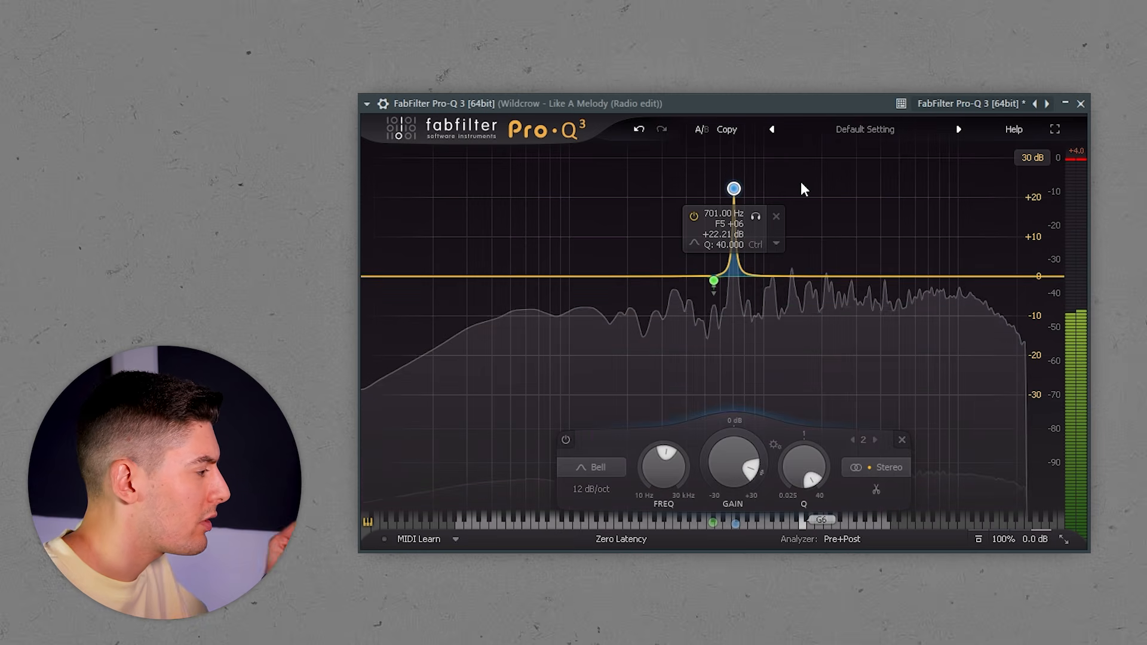
pyautogui.doubleClick(723, 458)
pyautogui.write('0')
pyautogui.press('Return')
pyautogui.doubleClick(704, 459)
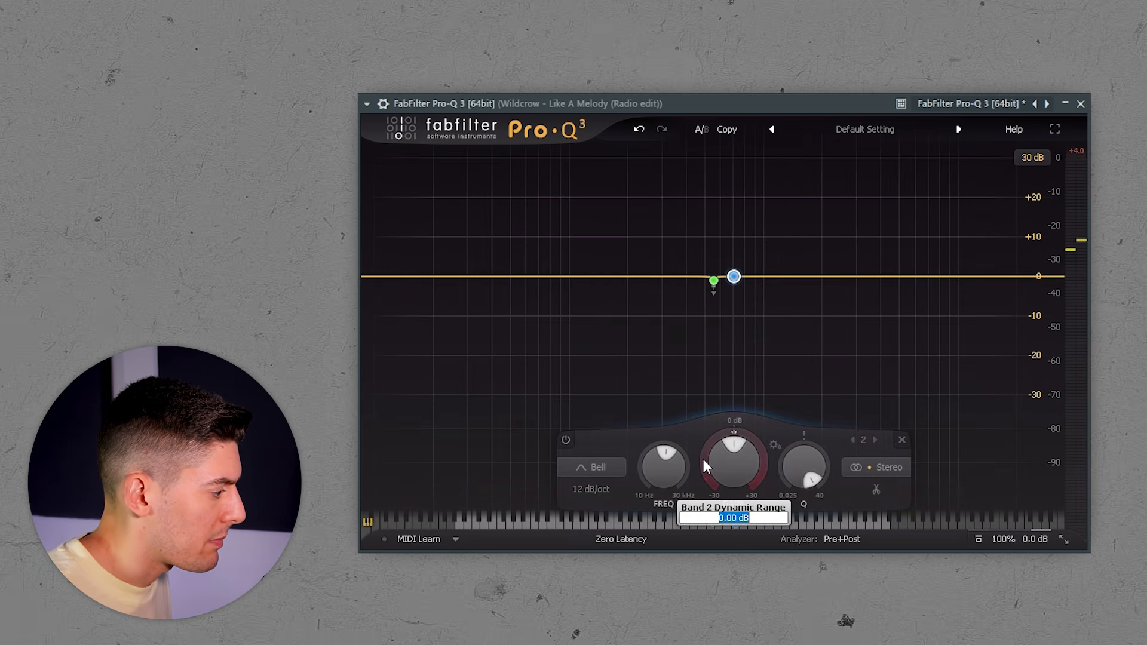
pyautogui.write('-3')
pyautogui.press('Return')
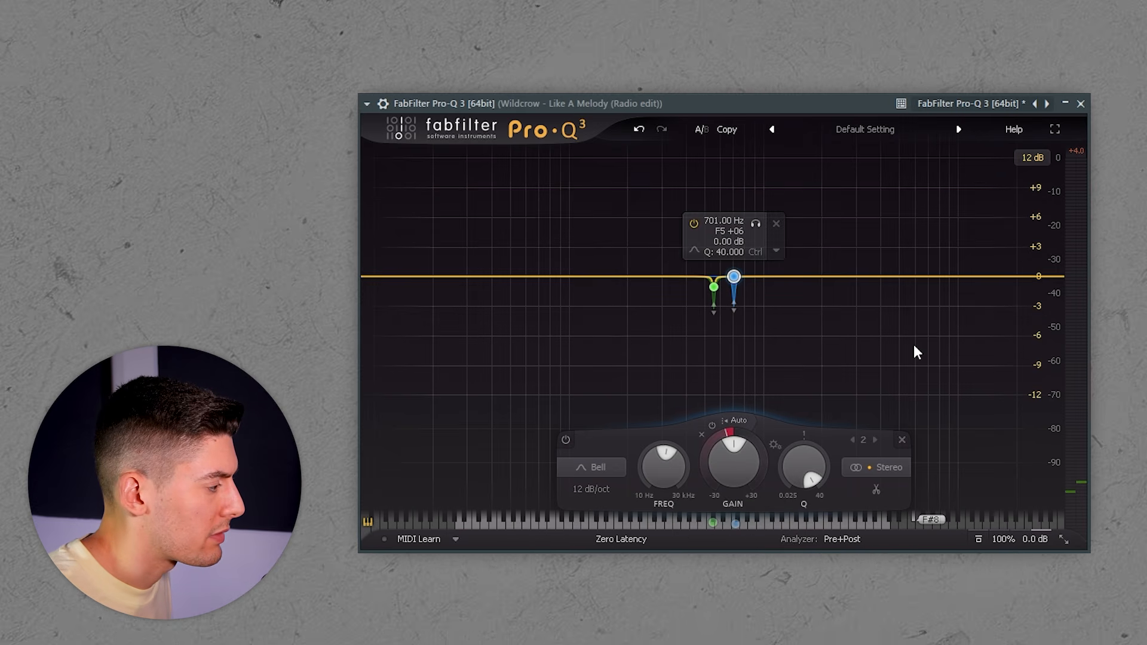
# Compare the song with both narrow EQ bands bypassed and enabled during playback.
pyautogui.moveTo(635, 184); pyautogui.dragTo(833, 339)
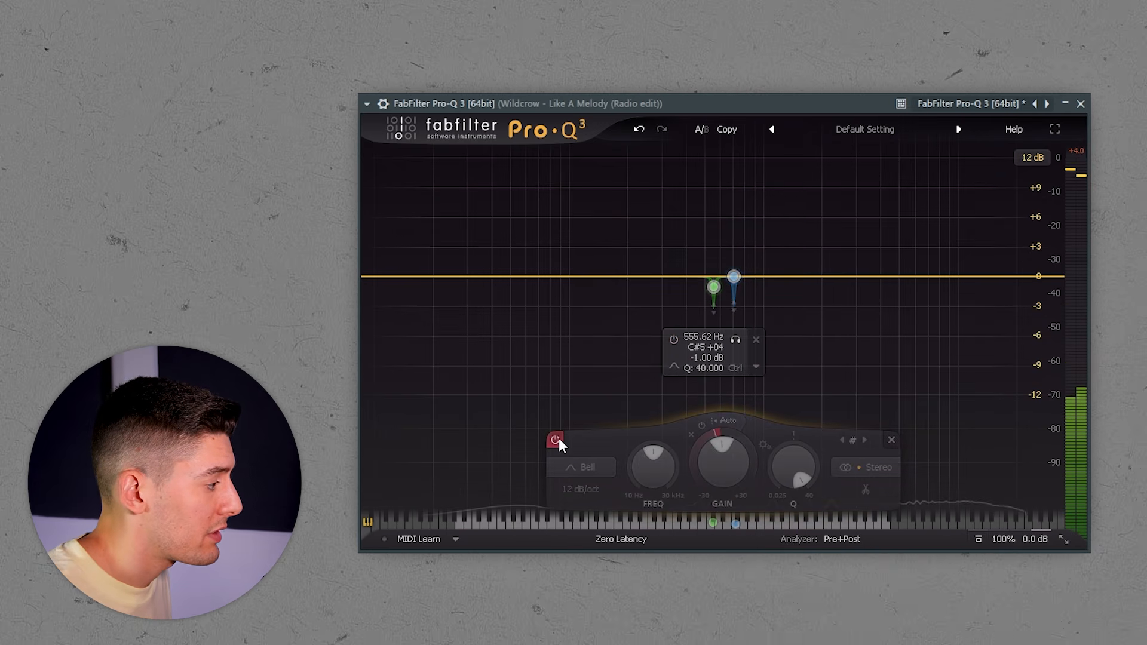
pyautogui.press('space')
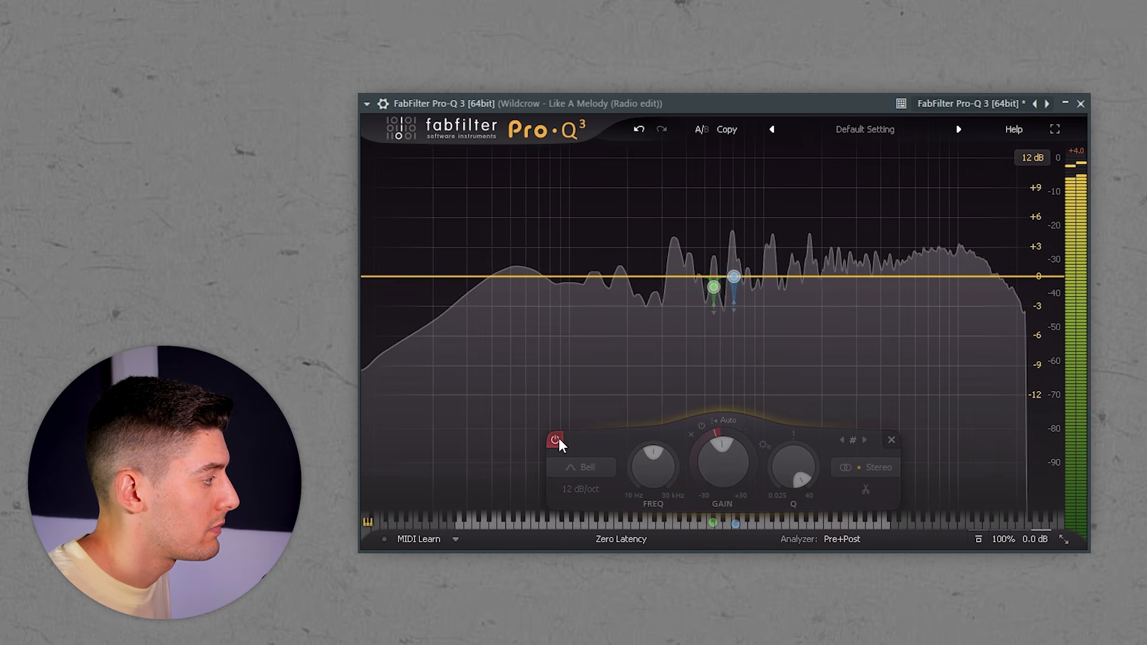
pyautogui.click(556, 440)
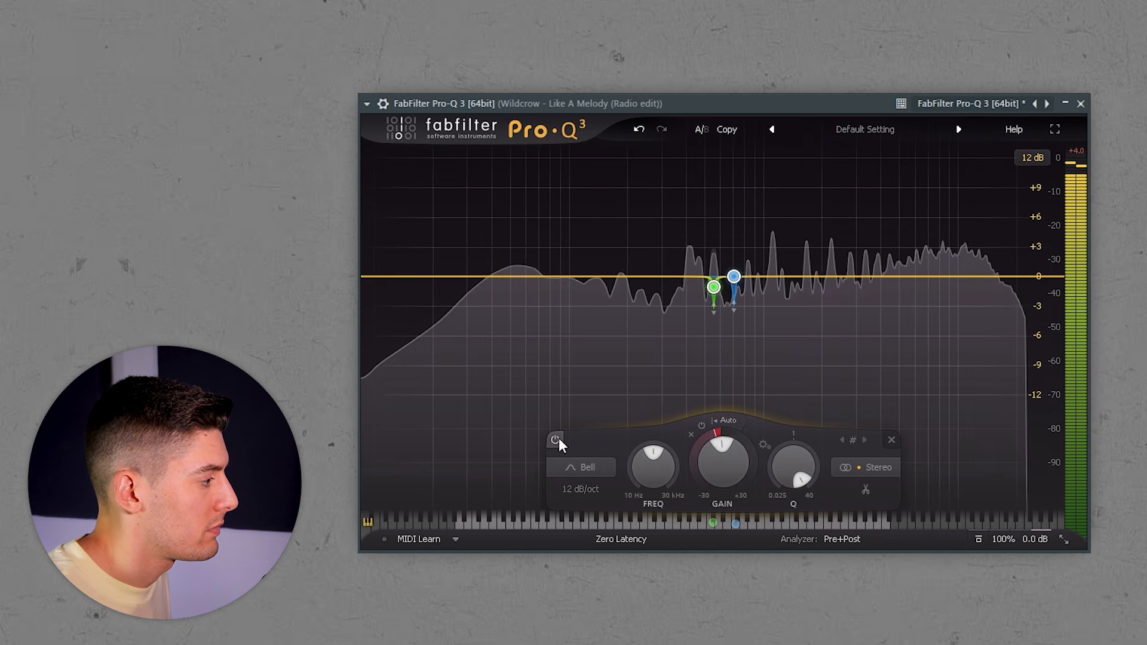
pyautogui.press('space')
pyautogui.click(866, 238)
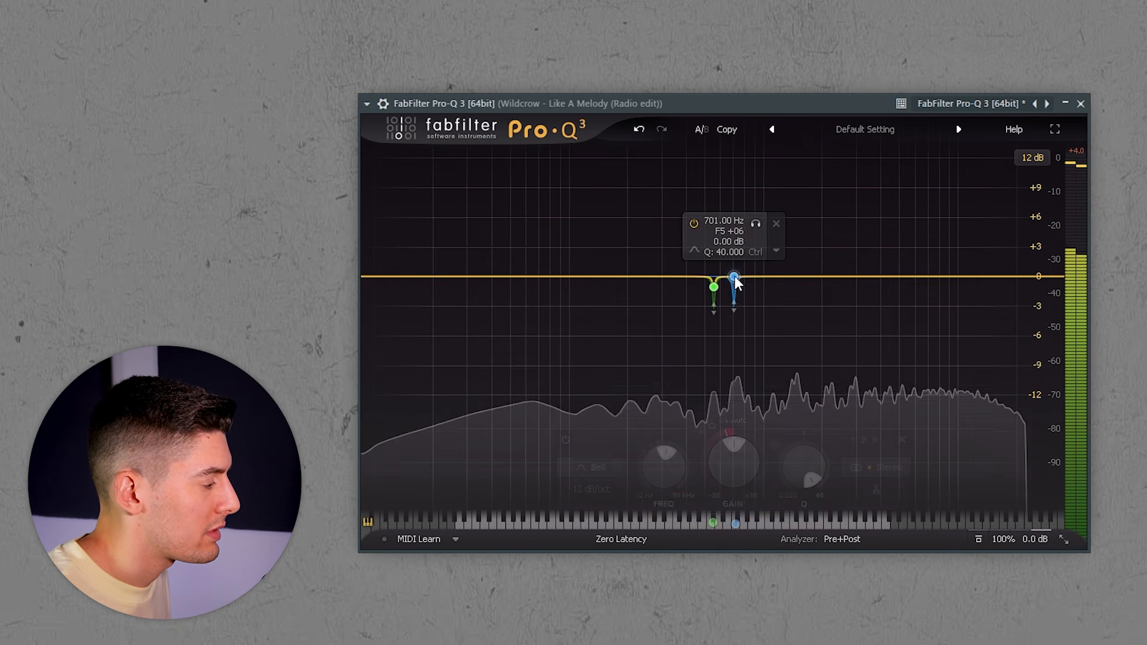
# Set the 701 Hz band's gain to -2 dB and play the song.
pyautogui.click(733, 276)
pyautogui.doubleClick(732, 453)
pyautogui.write('-2')
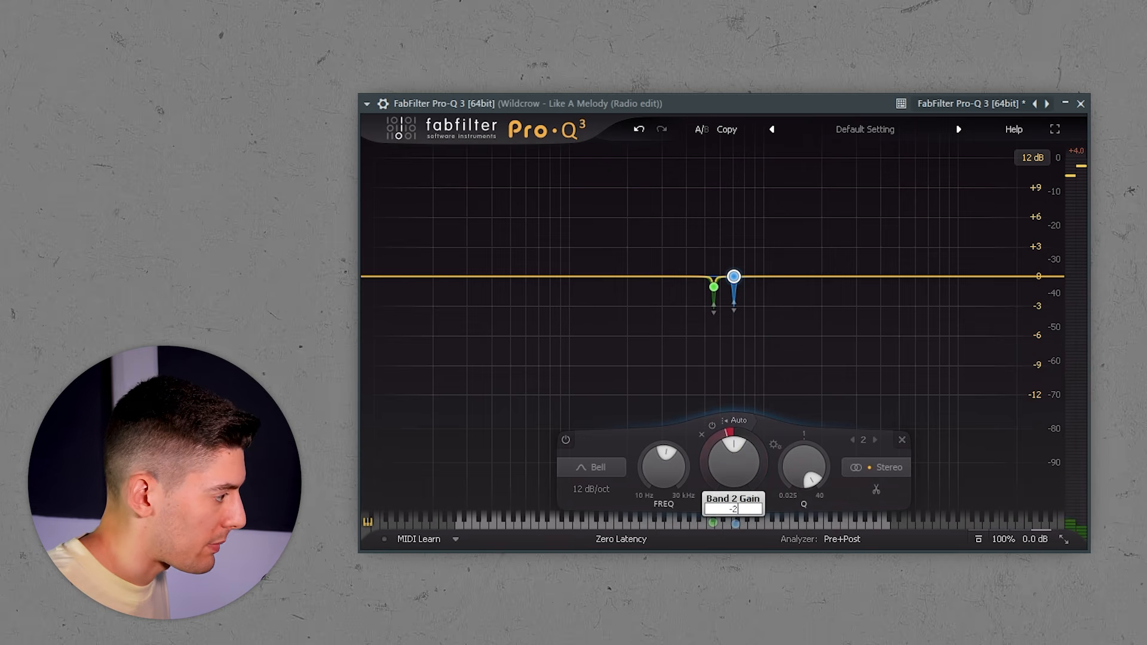
pyautogui.press('Return')
pyautogui.press('space')
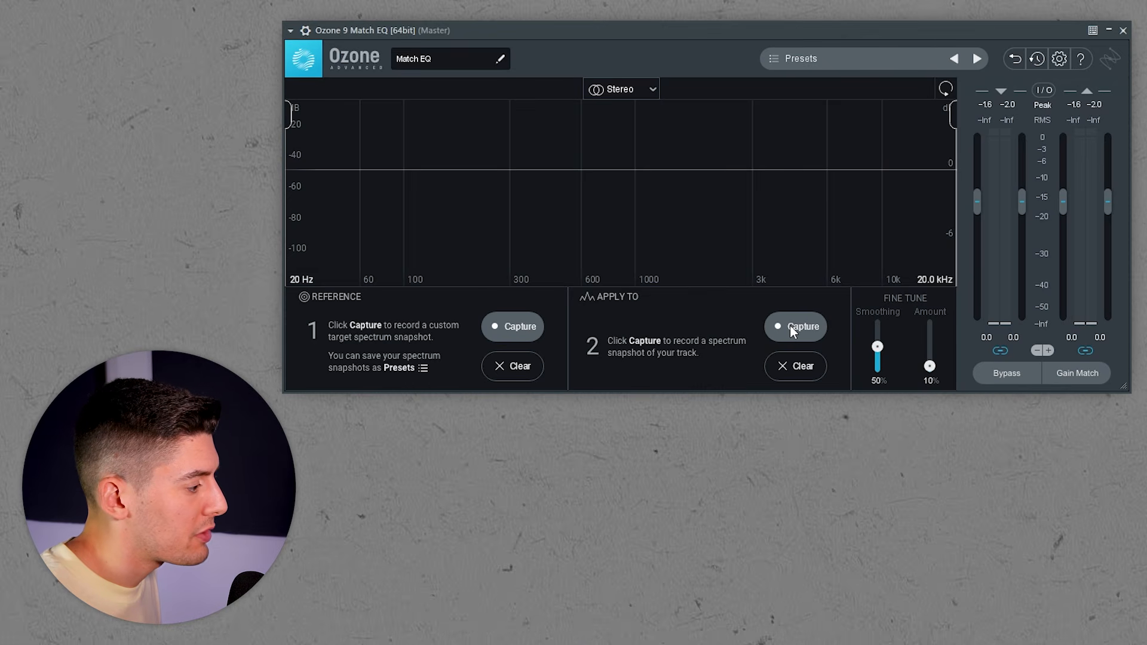
# Capture the spectrum of the song and of the reference in Ozone 9 Match EQ.
pyautogui.press('space')
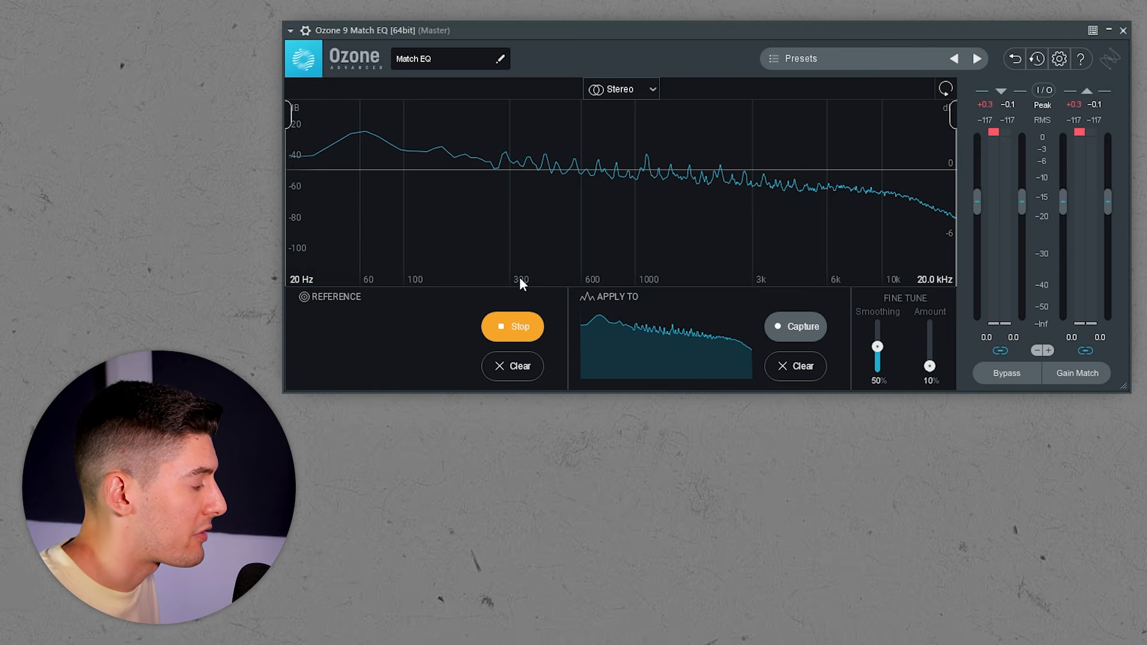
pyautogui.press('space')
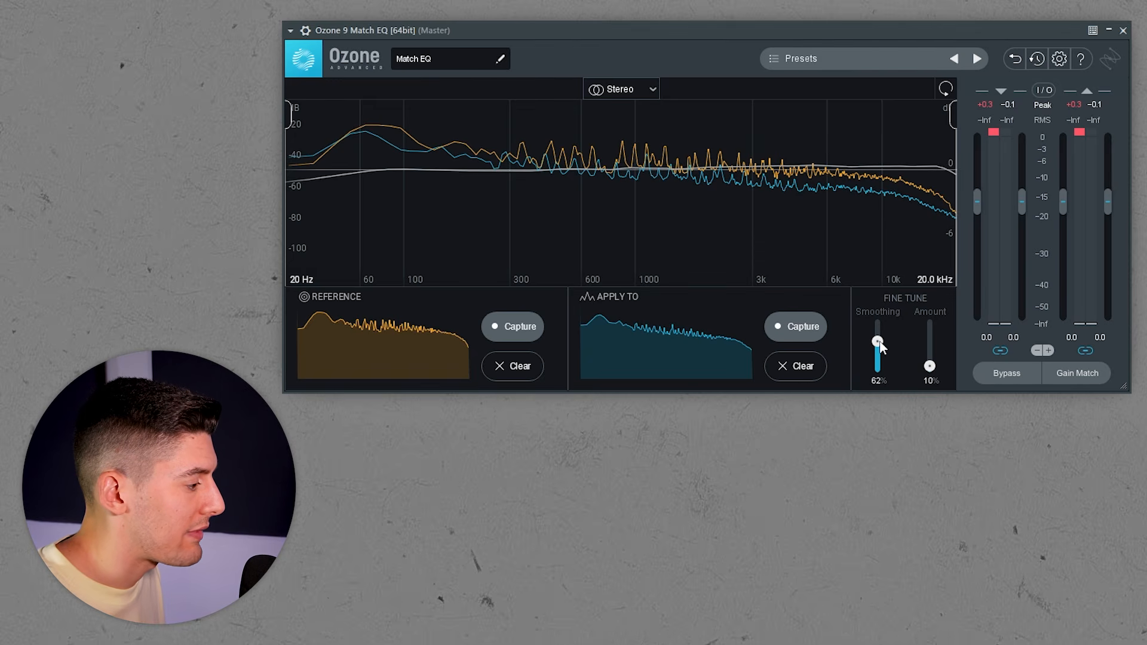
# Raise the Match EQ amount to 98% and audition the result.
pyautogui.moveTo(930, 371); pyautogui.dragTo(930, 338)
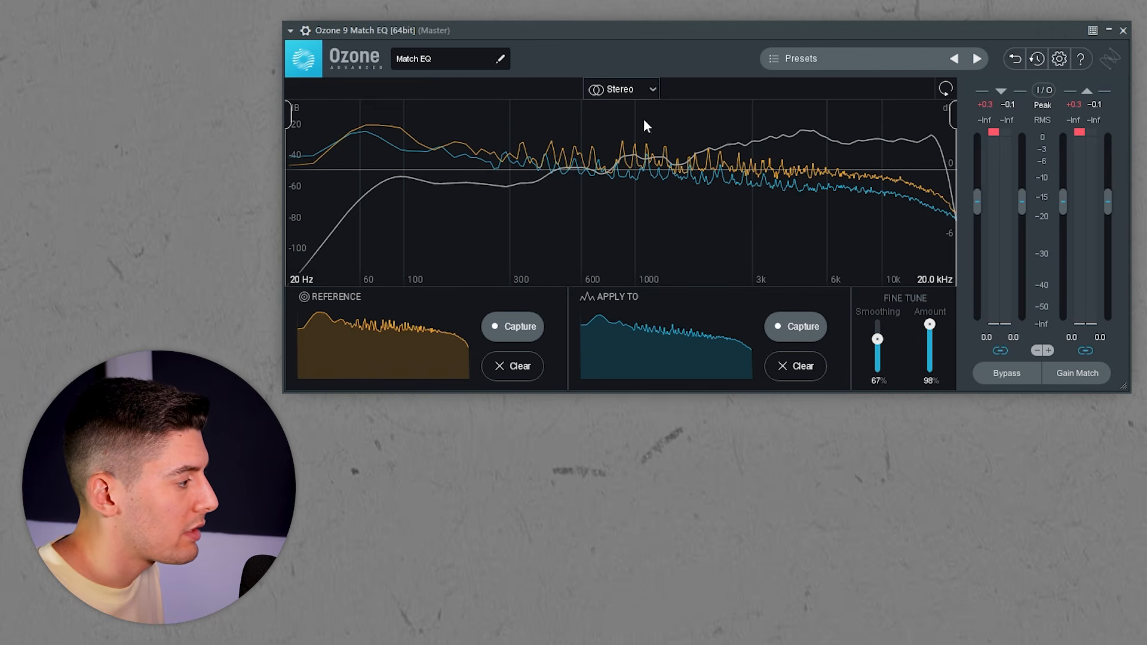
pyautogui.press('space')
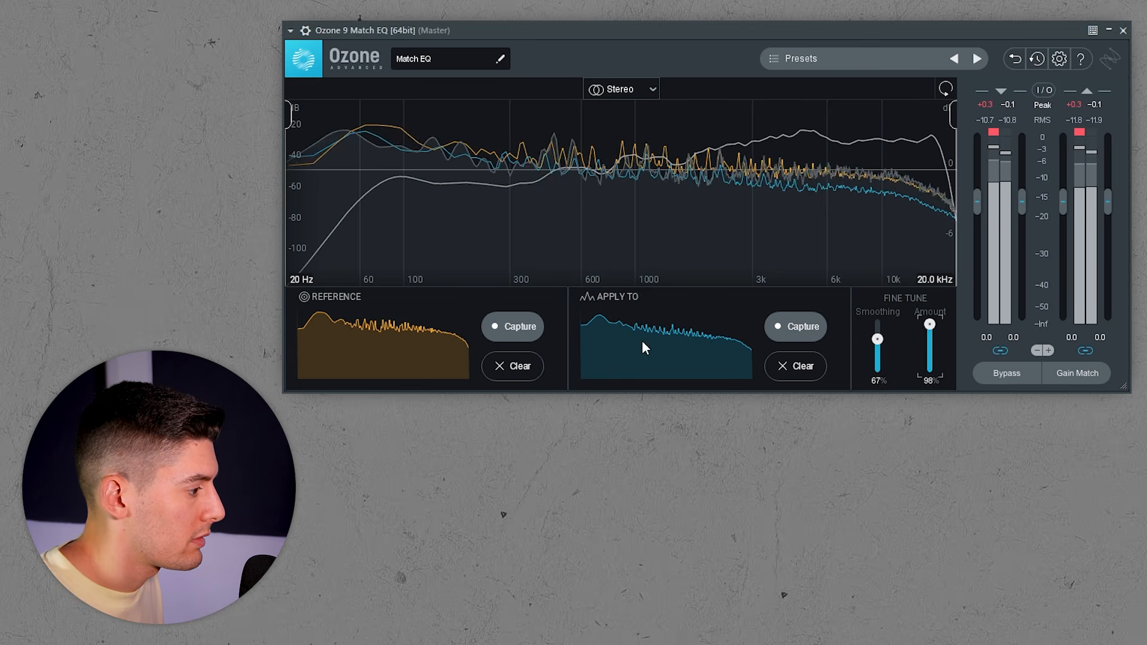
pyautogui.press('space')
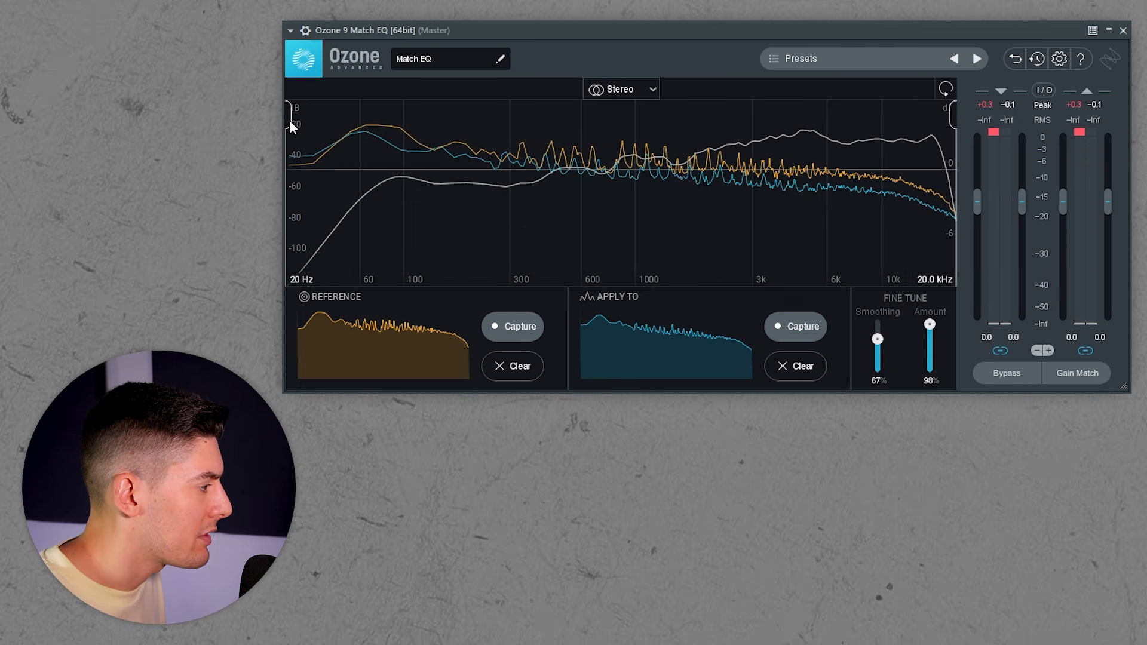
# Restrict the Match EQ curve to frequencies above 111 Hz and lower its amount to 30%.
pyautogui.moveTo(288, 117); pyautogui.dragTo(413, 120)
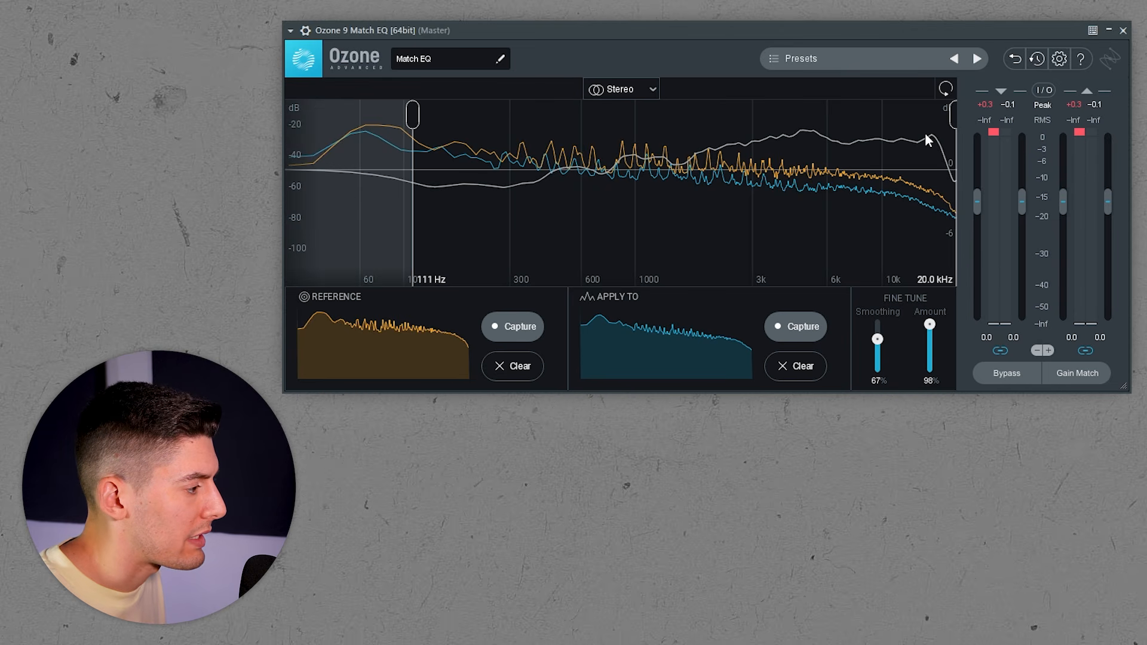
pyautogui.moveTo(930, 325); pyautogui.dragTo(929, 356)
# Compare the song with Match EQ bypassed and active during playback, with gain matching on.
pyautogui.press('space')
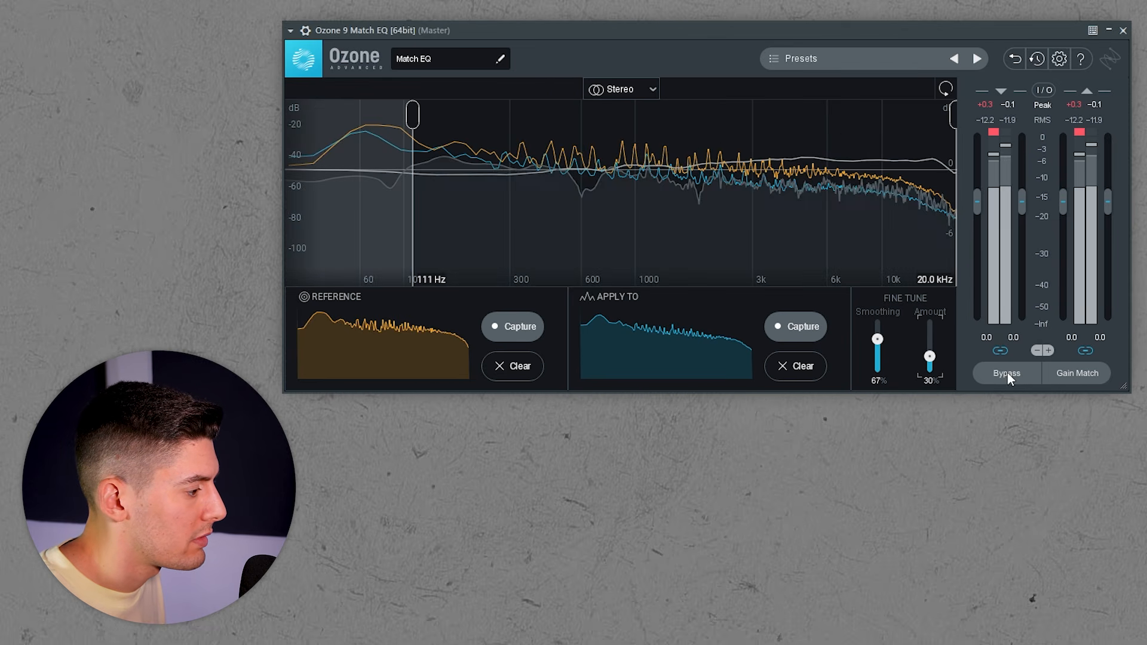
pyautogui.click(1041, 373)
pyautogui.click(1013, 371)
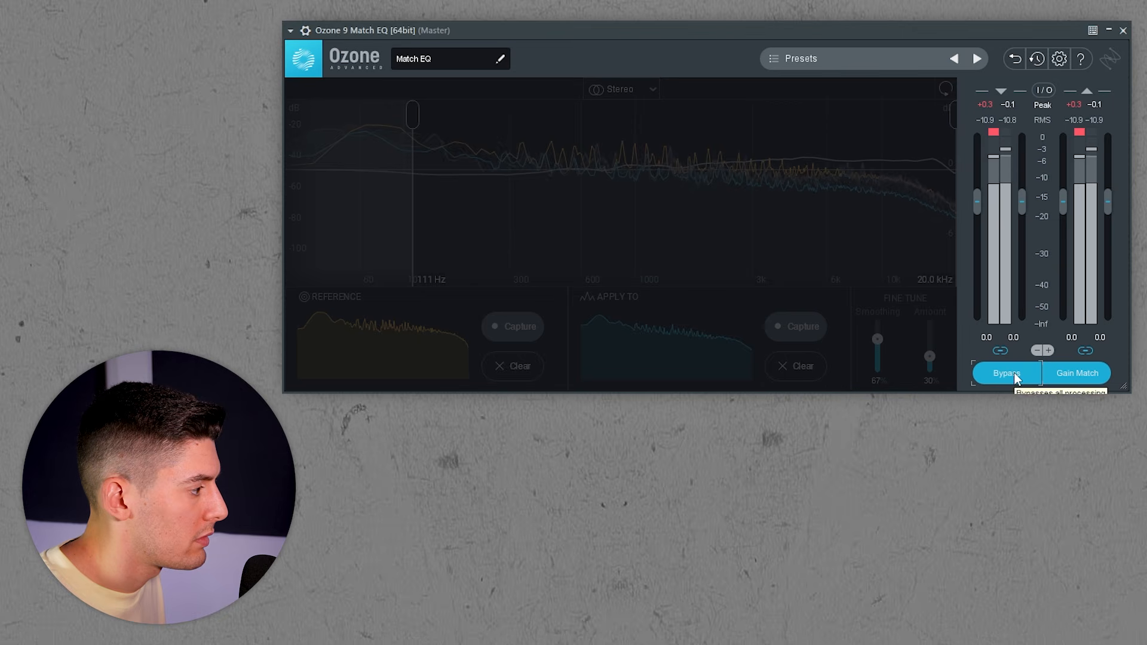
pyautogui.click(1013, 372)
pyautogui.press('space')
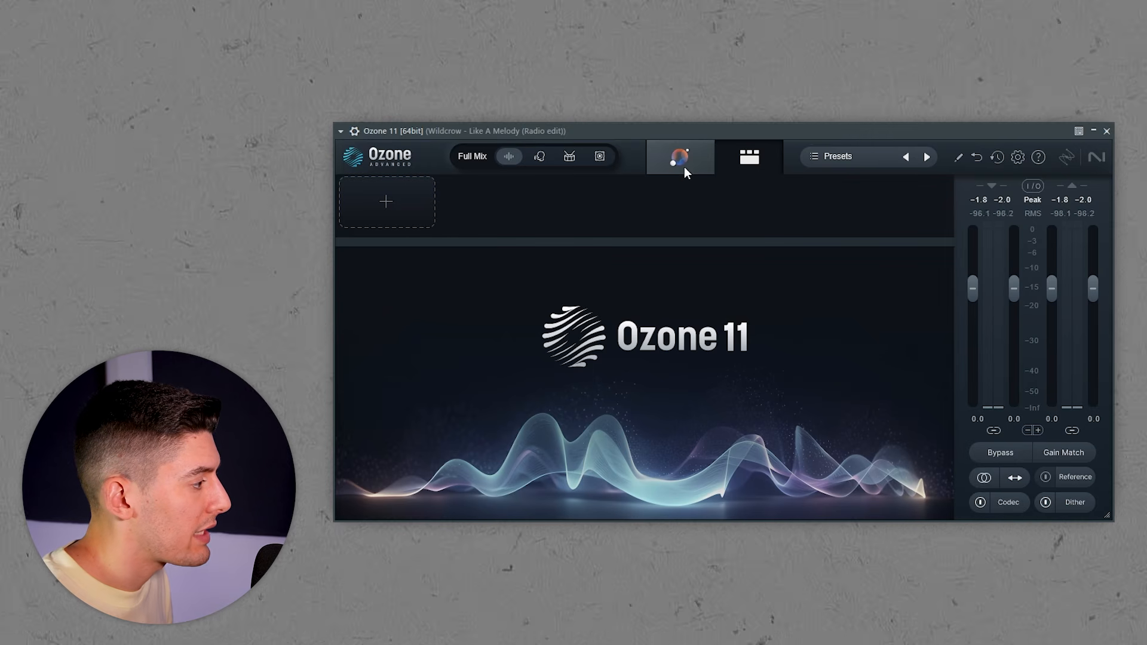
# Generate a mastering chain for the song with Ozone 11's assistant and enable its Master Rebalance module.
pyautogui.click(681, 161)
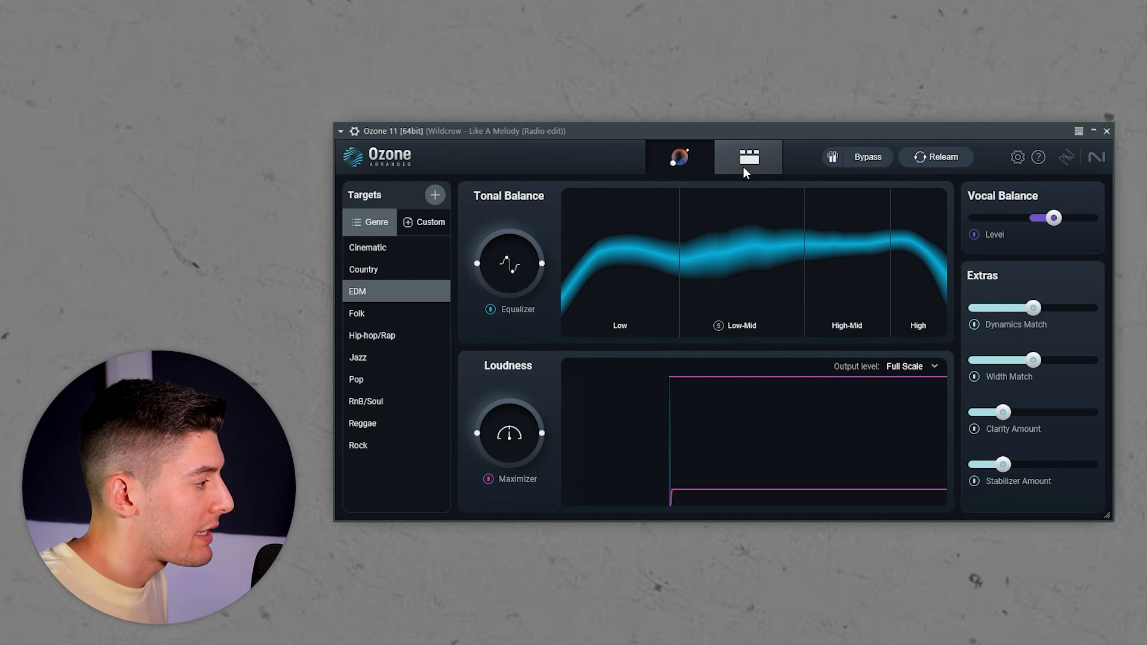
pyautogui.click(747, 159)
pyautogui.moveTo(499, 234); pyautogui.dragTo(818, 250)
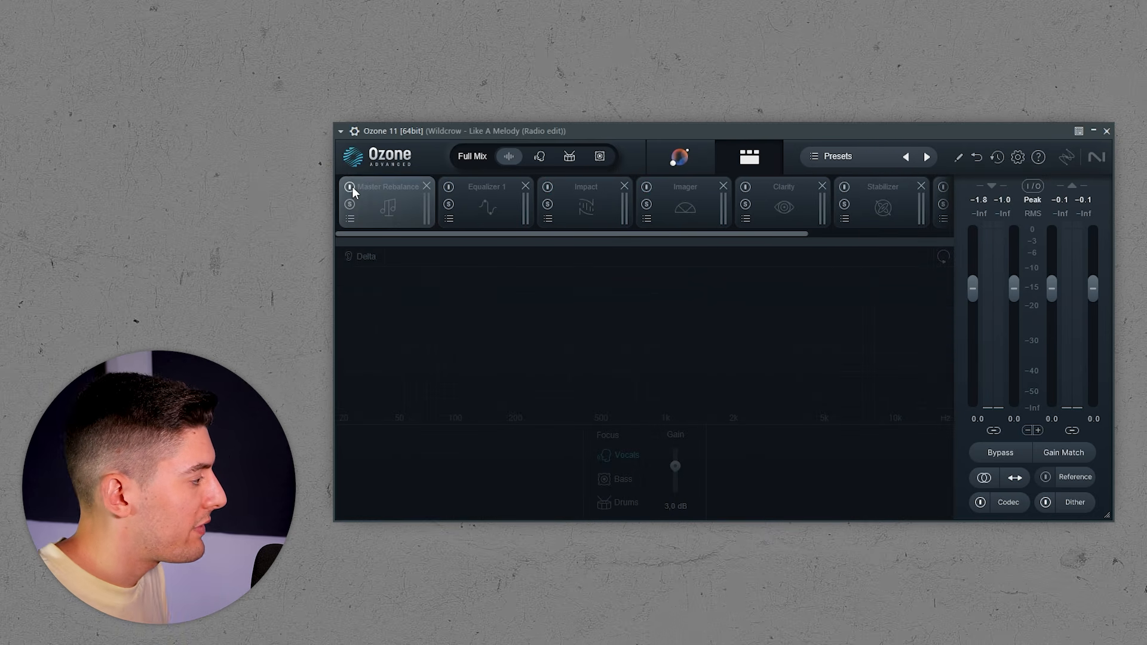
pyautogui.click(351, 186)
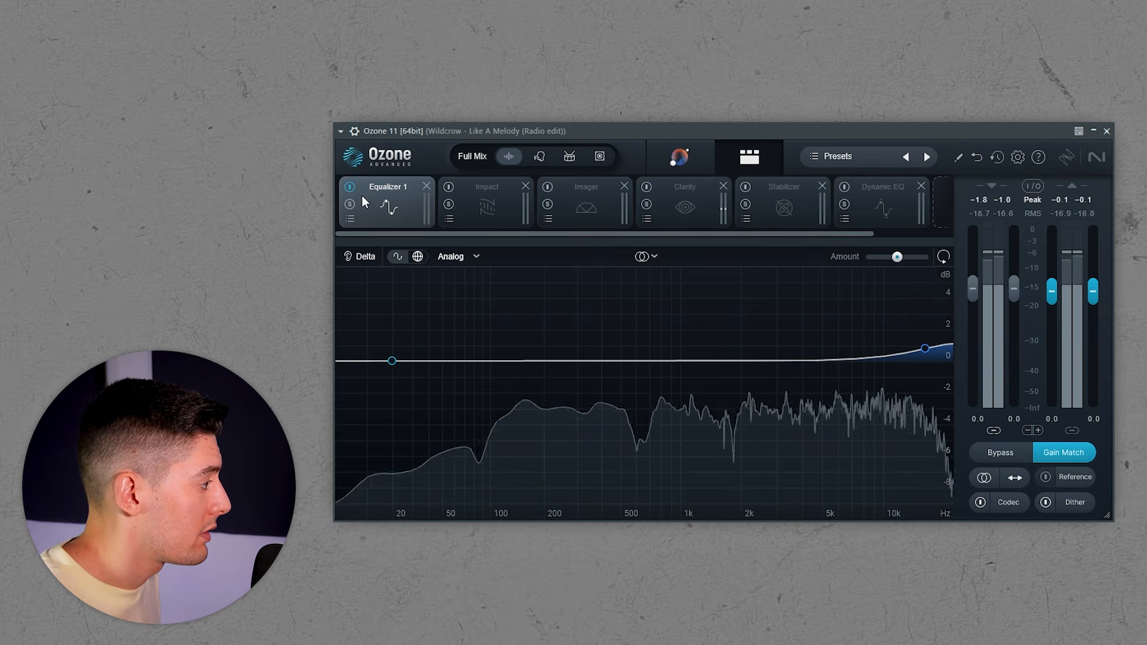
# Compare the song with Equalizer 1 bypassed and enabled, and lower the equalizer's amount to about 61%.
pyautogui.click(350, 188)
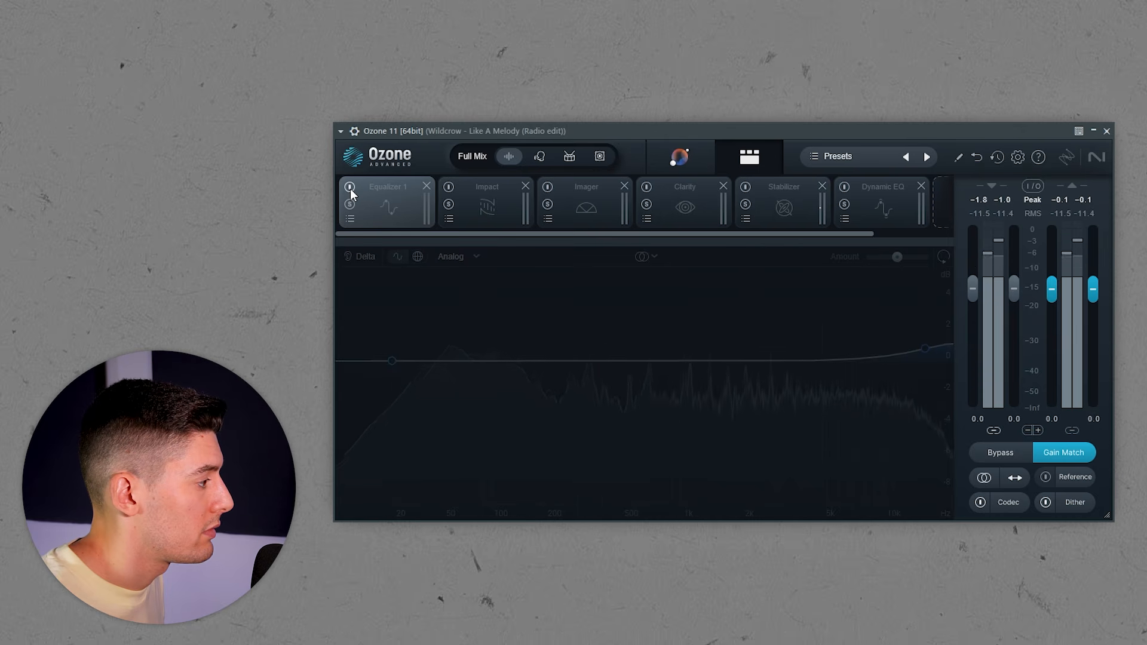
pyautogui.click(350, 188)
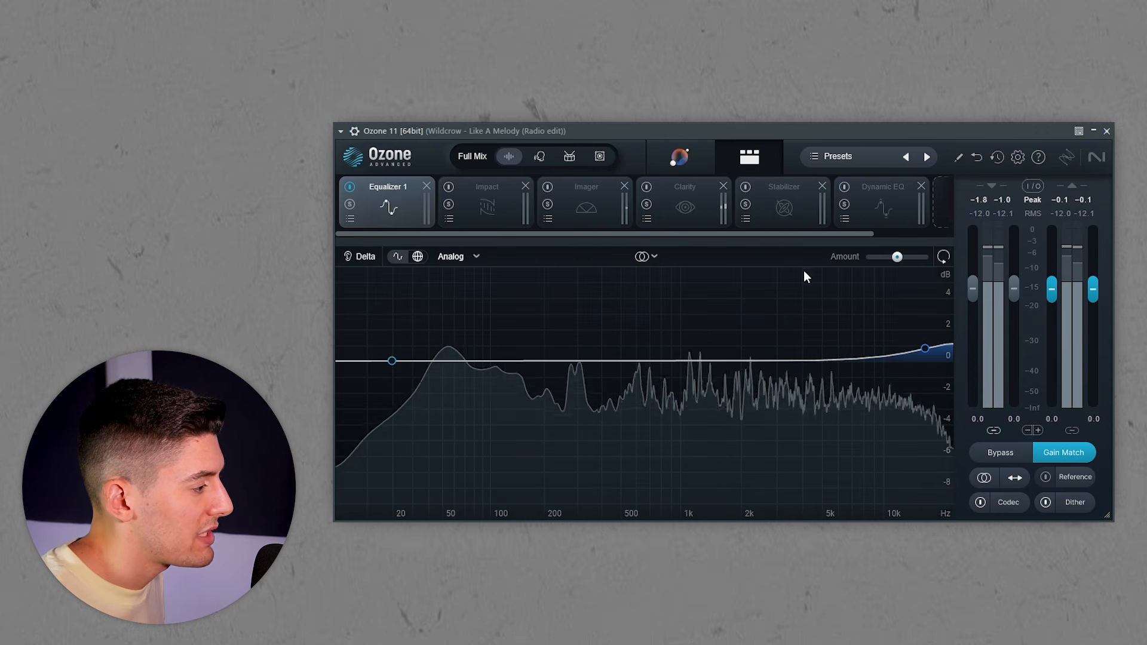
pyautogui.moveTo(897, 256); pyautogui.dragTo(890, 258)
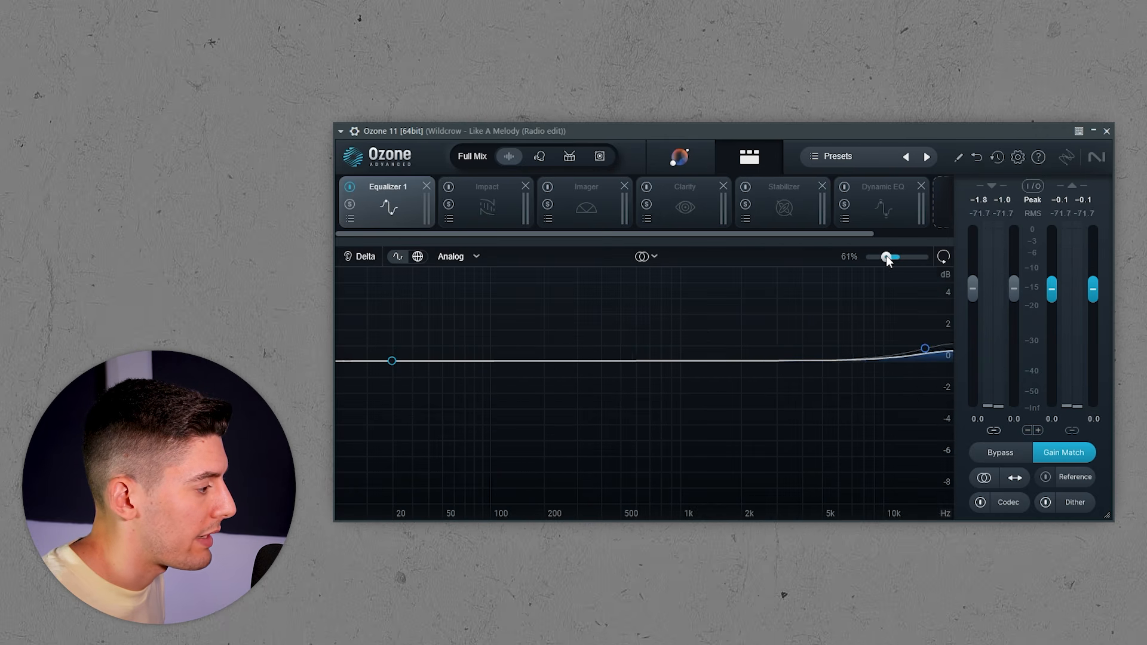
# Try the Impact module, auditioning band 1 at 100 and 40 and band 2 at 100 before lowering it.
pyautogui.click(450, 187)
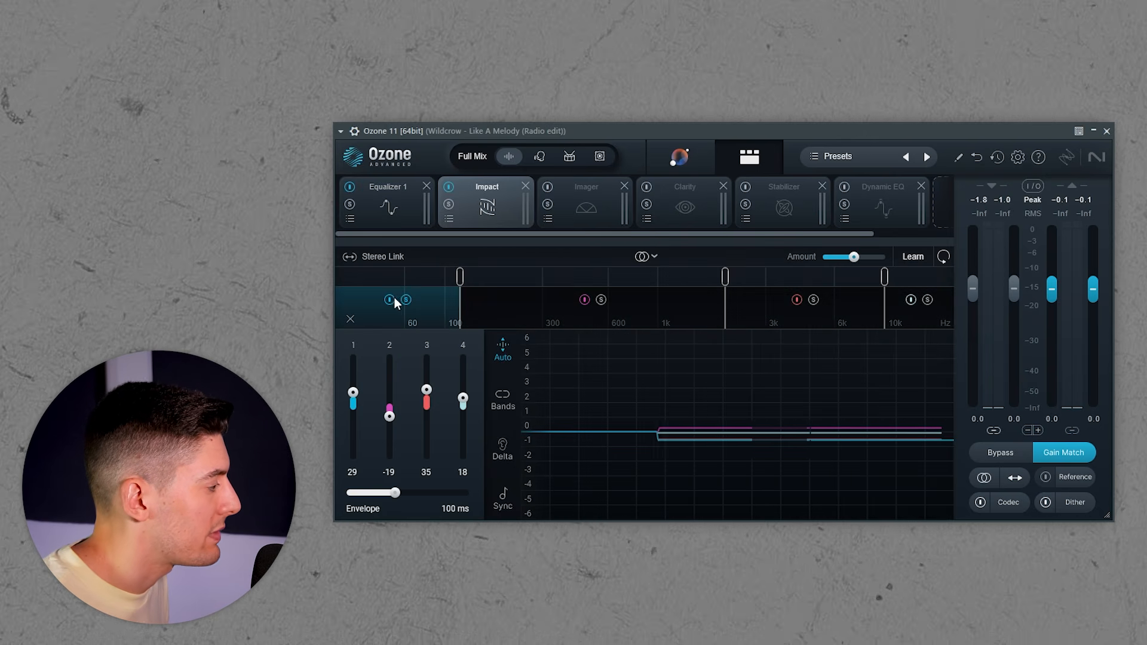
pyautogui.moveTo(353, 393)
pyautogui.mouseDown()
pyautogui.moveTo(359, 326)
pyautogui.moveTo(354, 396)
pyautogui.mouseUp()
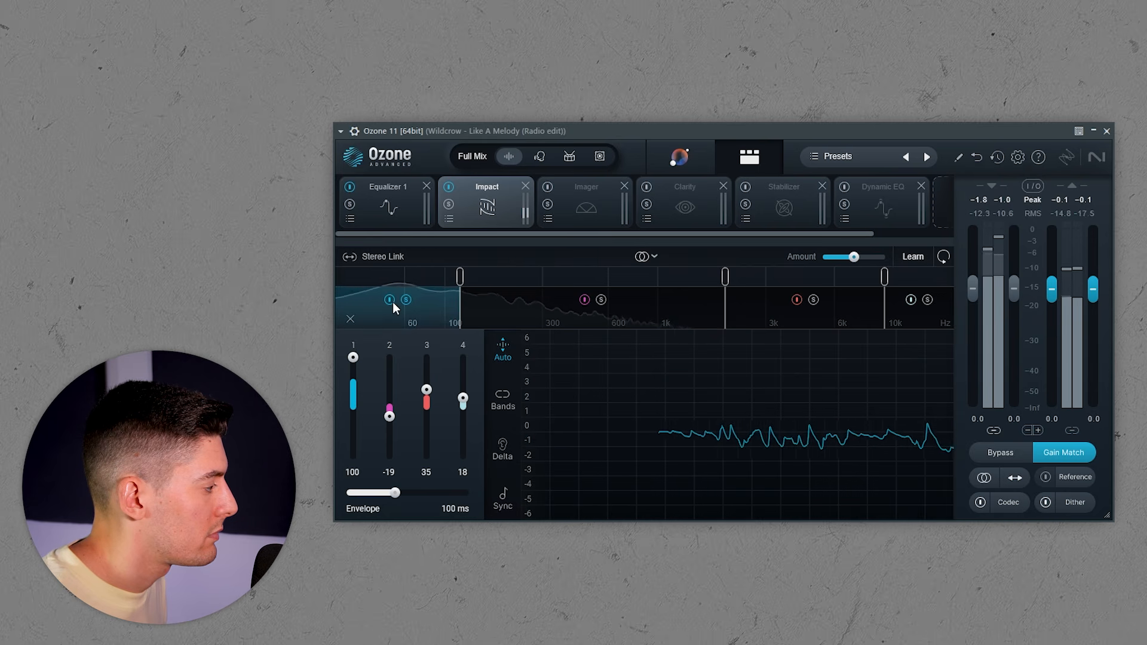
pyautogui.moveTo(354, 359); pyautogui.dragTo(356, 387)
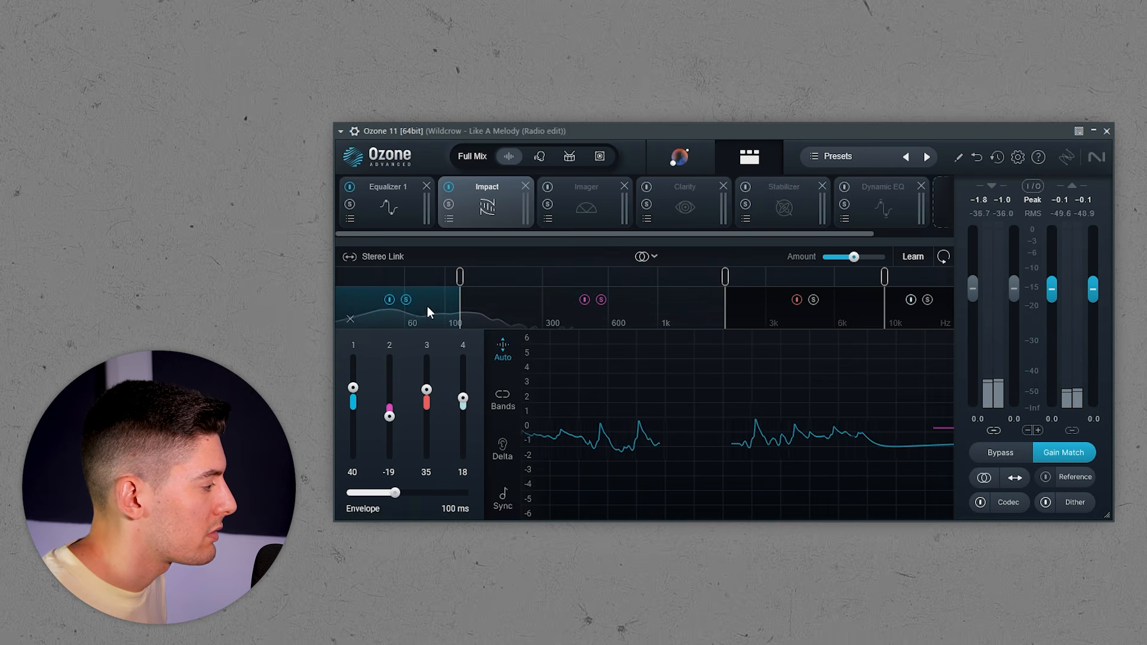
pyautogui.moveTo(389, 417); pyautogui.dragTo(388, 321)
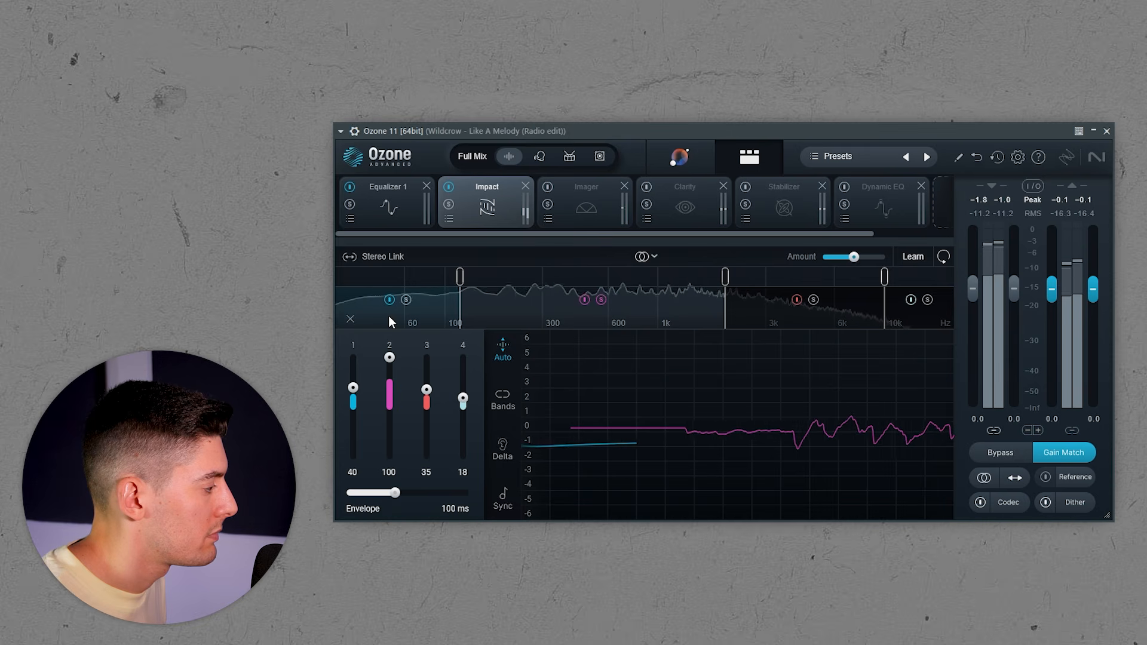
pyautogui.moveTo(389, 358); pyautogui.dragTo(412, 420)
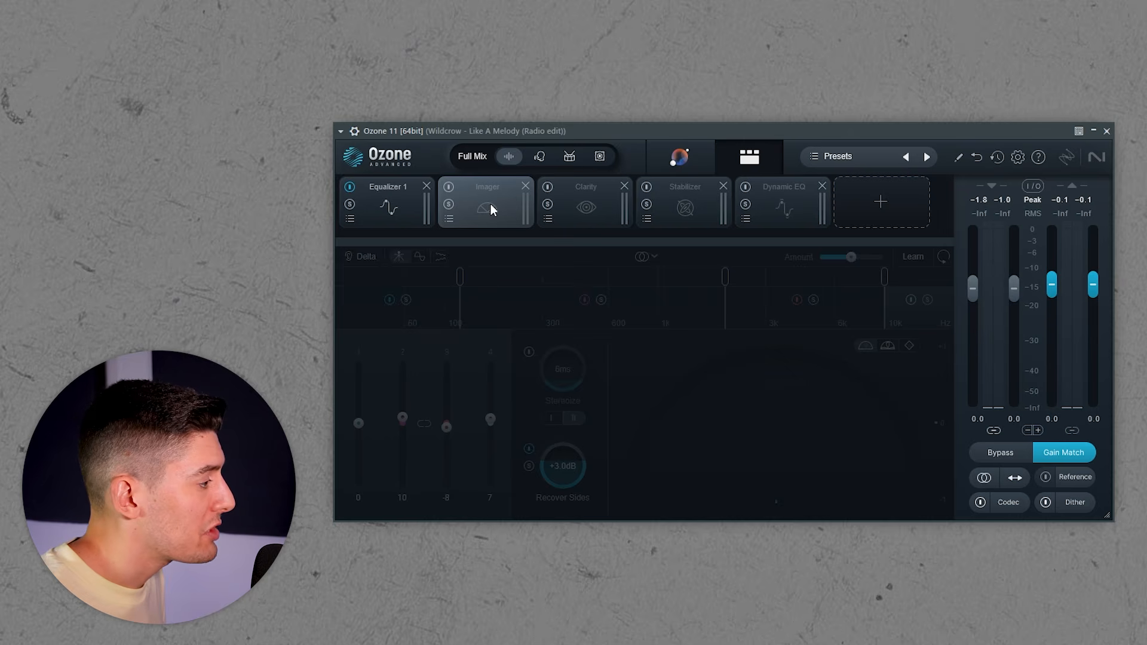
# Move the Imager to the end of the module chain and enable Clarity.
pyautogui.moveTo(490, 206); pyautogui.dragTo(789, 200)
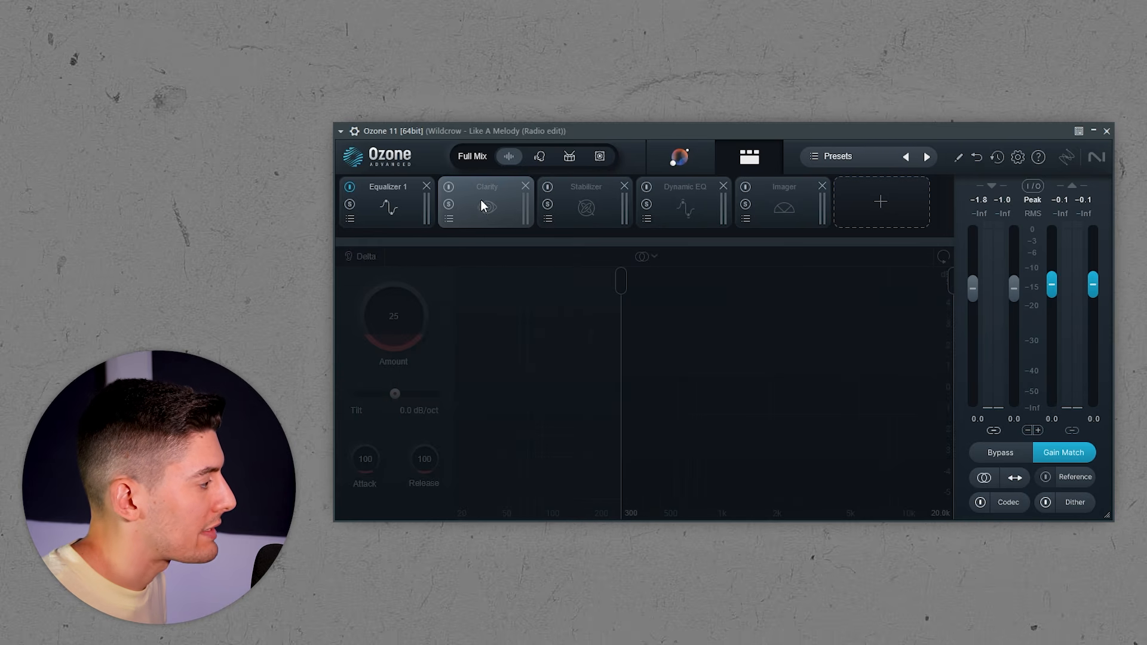
pyautogui.click(449, 187)
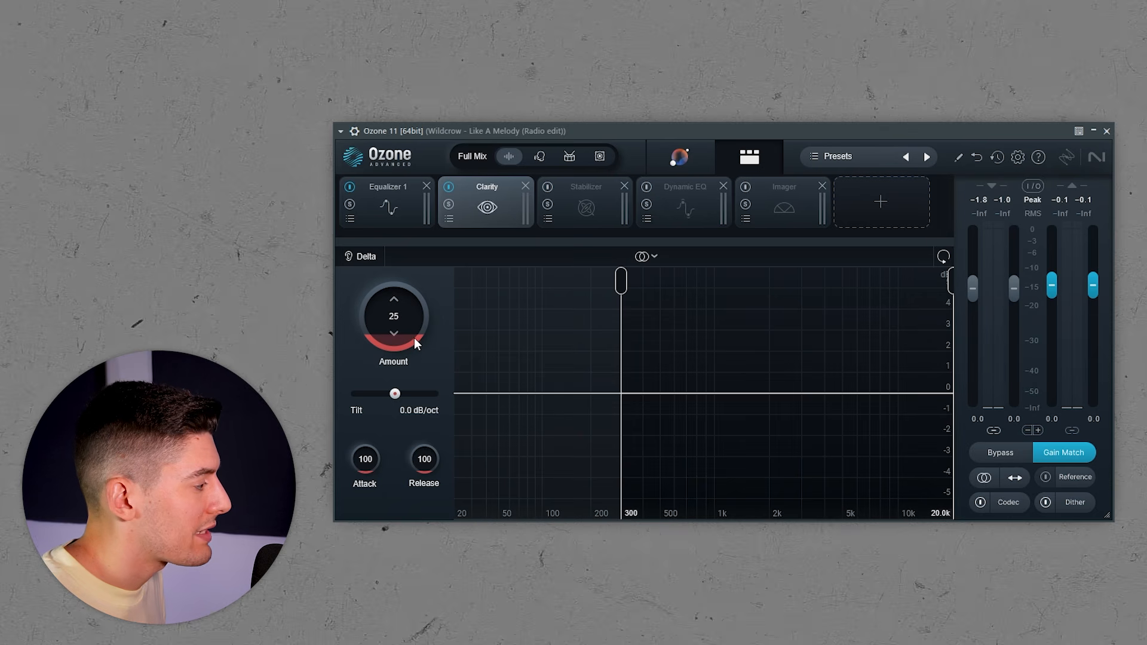
# Audition Clarity at an amount of 100 with a tilt of -1.4 dB/oct, and reduce the amount to 23.
pyautogui.moveTo(414, 338); pyautogui.dragTo(414, 281)
pyautogui.moveTo(395, 395)
pyautogui.mouseDown()
pyautogui.moveTo(428, 392)
pyautogui.moveTo(356, 394)
pyautogui.moveTo(413, 394)
pyautogui.moveTo(385, 394)
pyautogui.mouseUp()
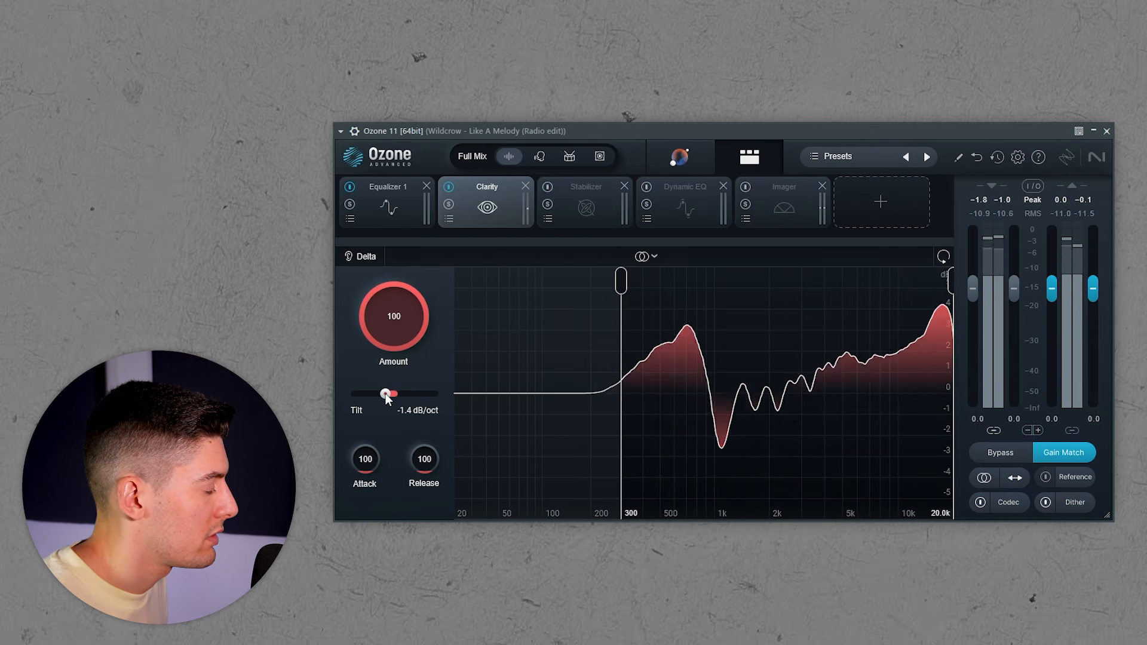
pyautogui.press('space')
pyautogui.moveTo(412, 309); pyautogui.dragTo(407, 435)
pyautogui.press('space')
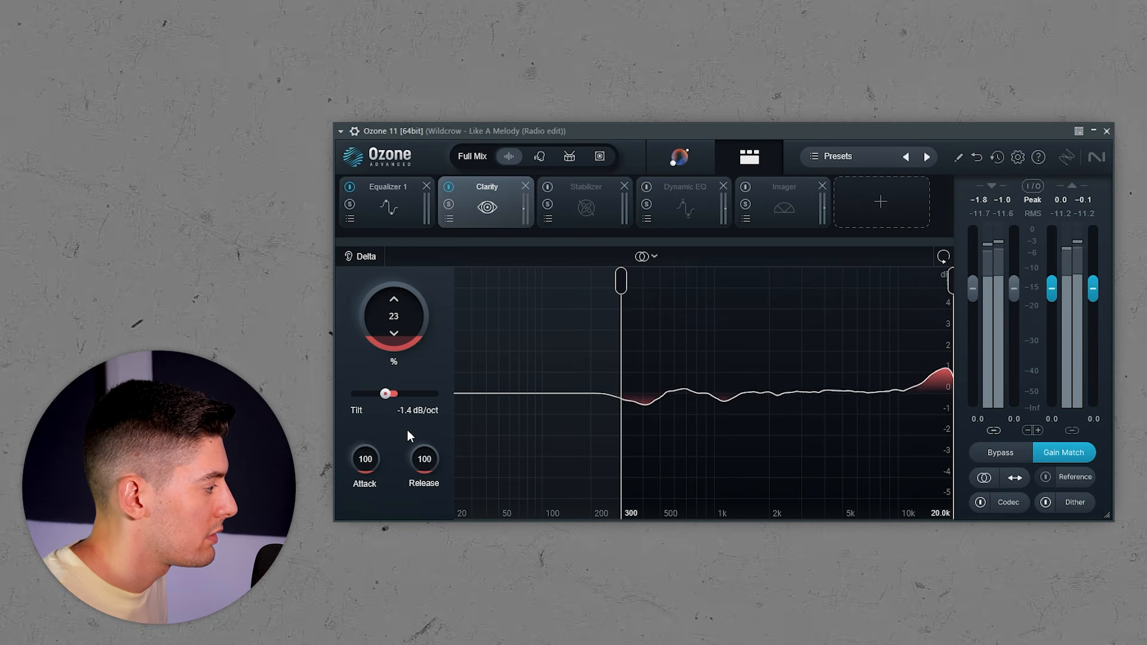
# Compare the song with Clarity bypassed and enabled, and set its amount to 13.
pyautogui.click(450, 187)
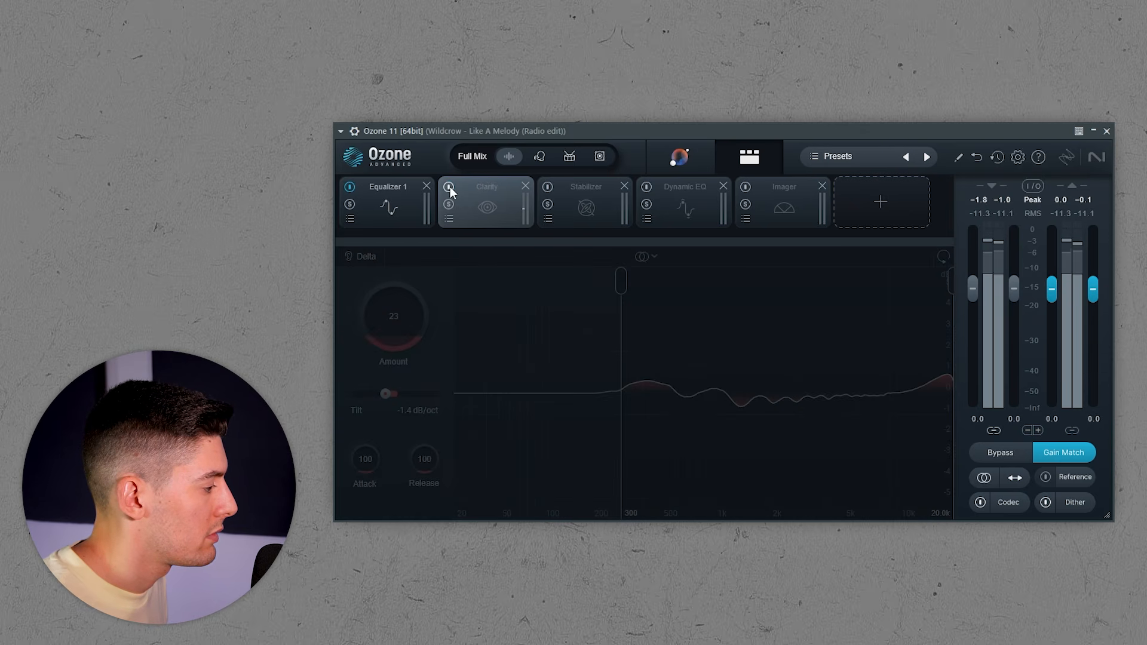
pyautogui.click(449, 187)
pyautogui.moveTo(413, 338); pyautogui.dragTo(414, 347)
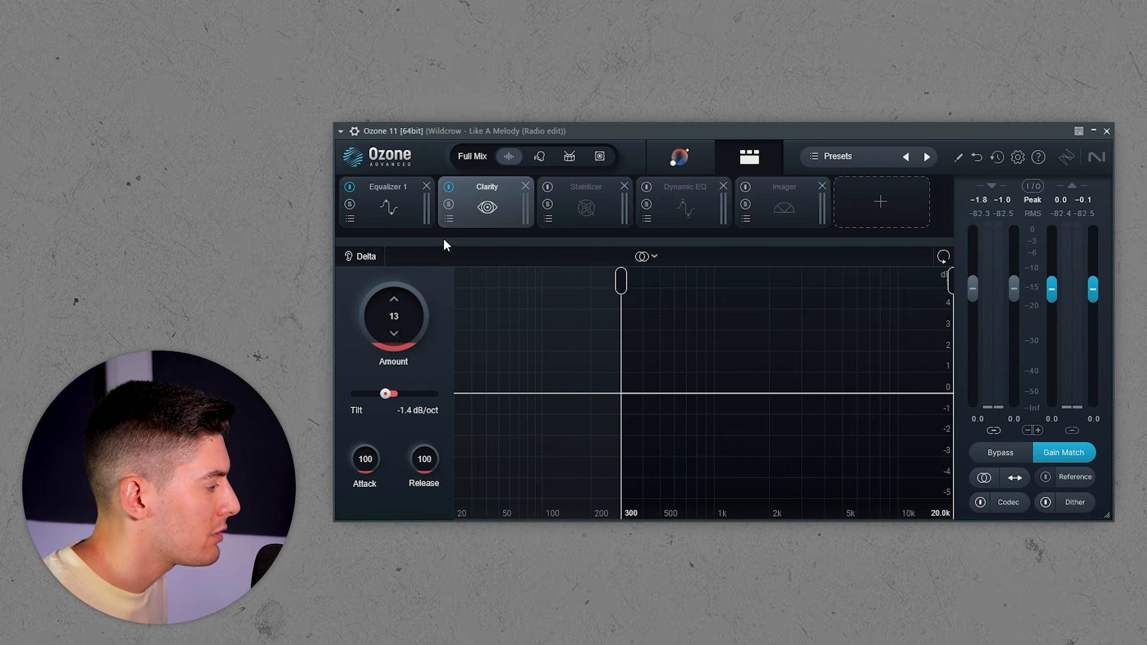
# Enable the Stabilizer, lower its amount to 0 while listening, and remove the module from the chain.
pyautogui.click(584, 207)
pyautogui.click(547, 187)
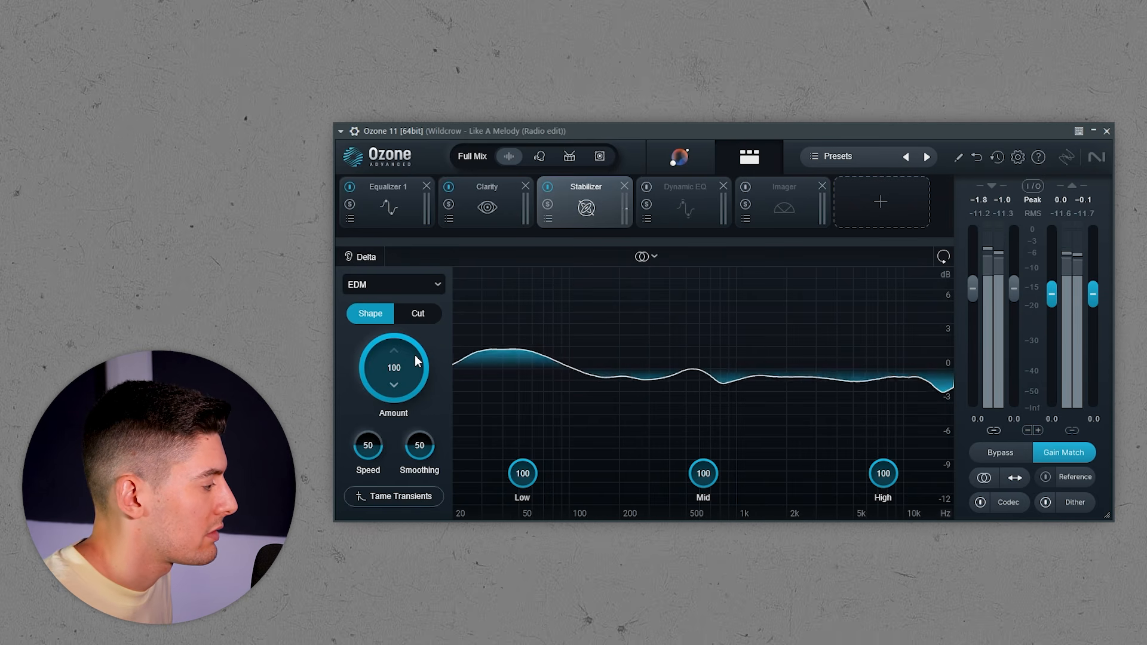
pyautogui.moveTo(408, 352); pyautogui.dragTo(410, 529)
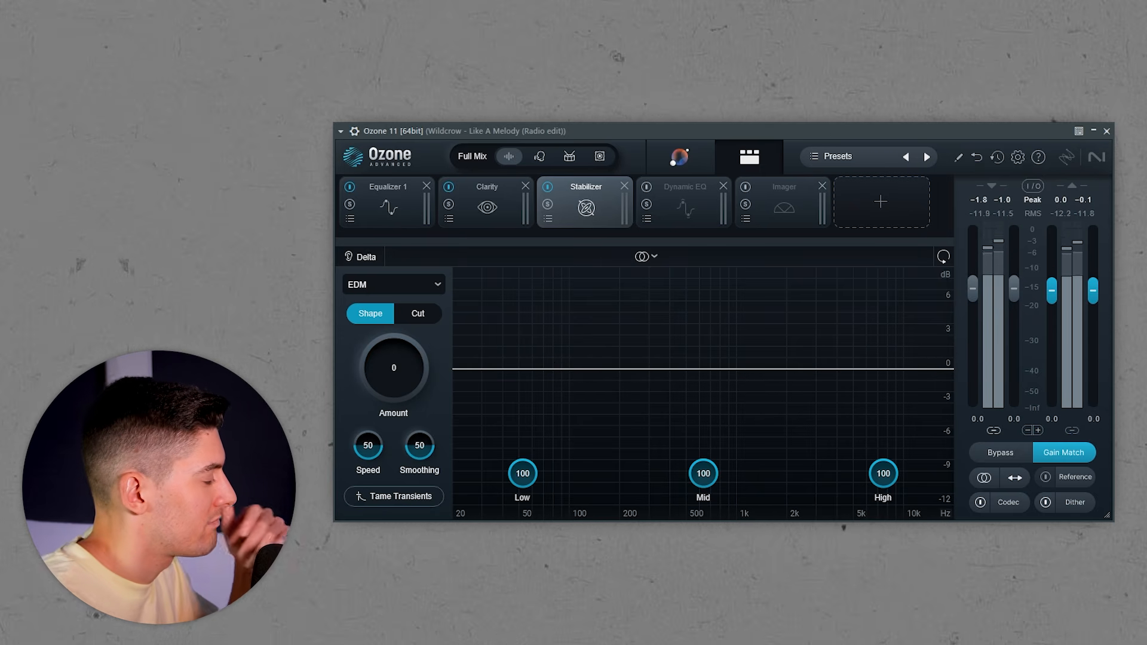
pyautogui.click(624, 186)
# In Dynamic EQ, soften the 561 Hz and 3450 Hz cuts to about -2 dB and remove the Baxandall Treble band.
pyautogui.click(555, 192)
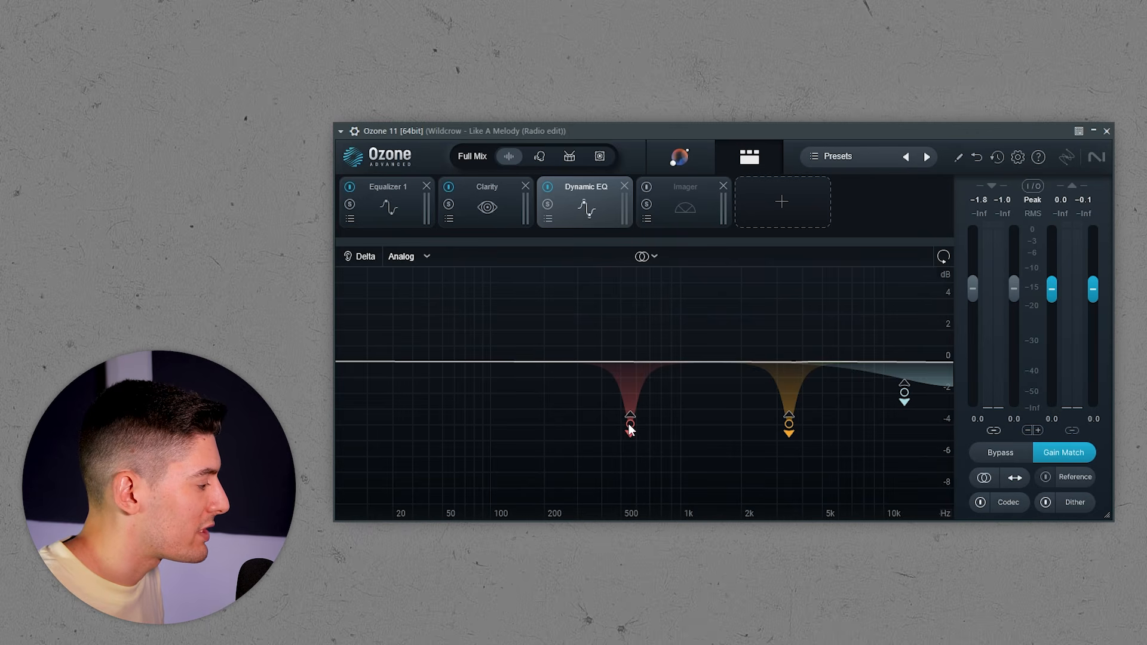
pyautogui.click(630, 424)
pyautogui.press('space')
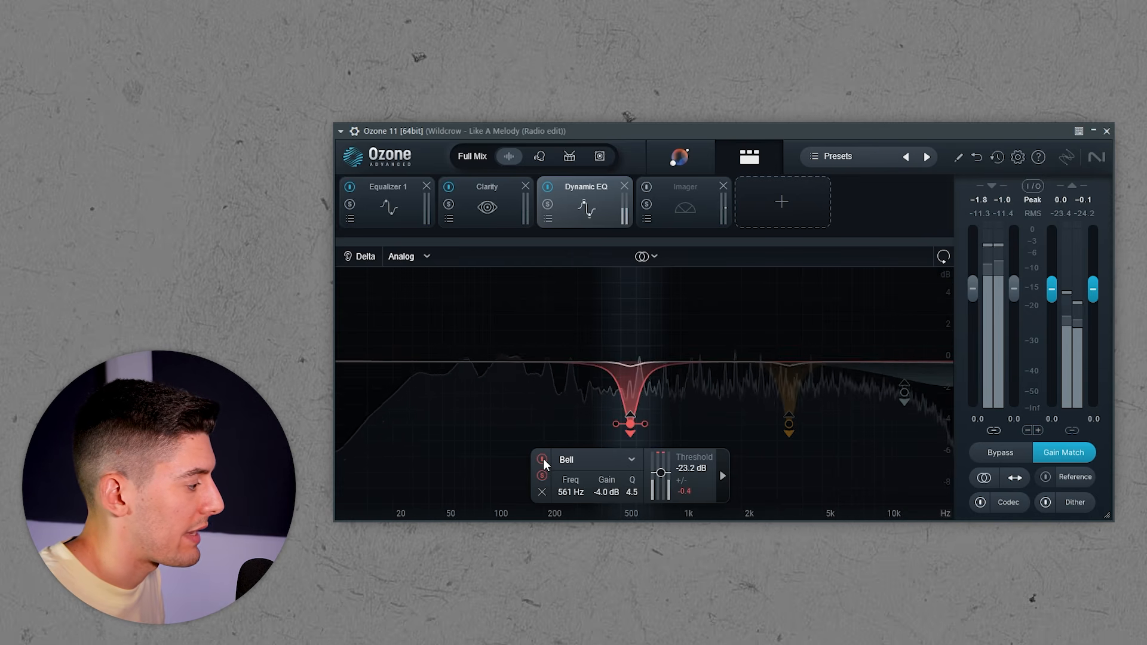
pyautogui.moveTo(614, 496); pyautogui.dragTo(613, 491)
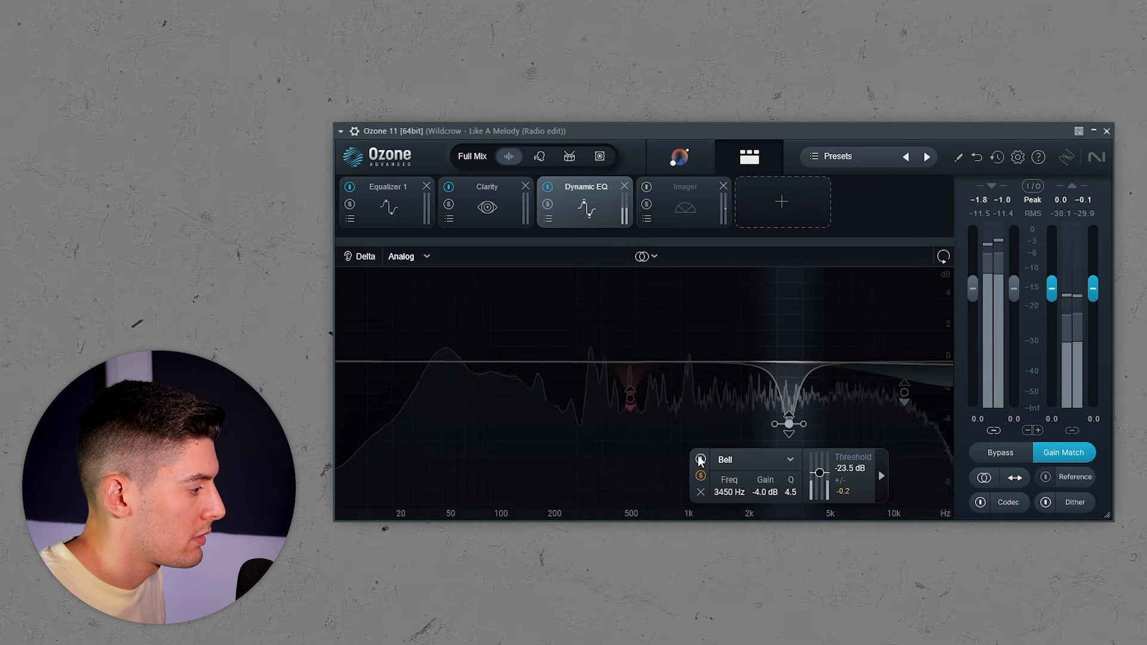
pyautogui.moveTo(765, 492)
pyautogui.mouseDown()
pyautogui.moveTo(768, 481)
pyautogui.moveTo(767, 493)
pyautogui.mouseUp()
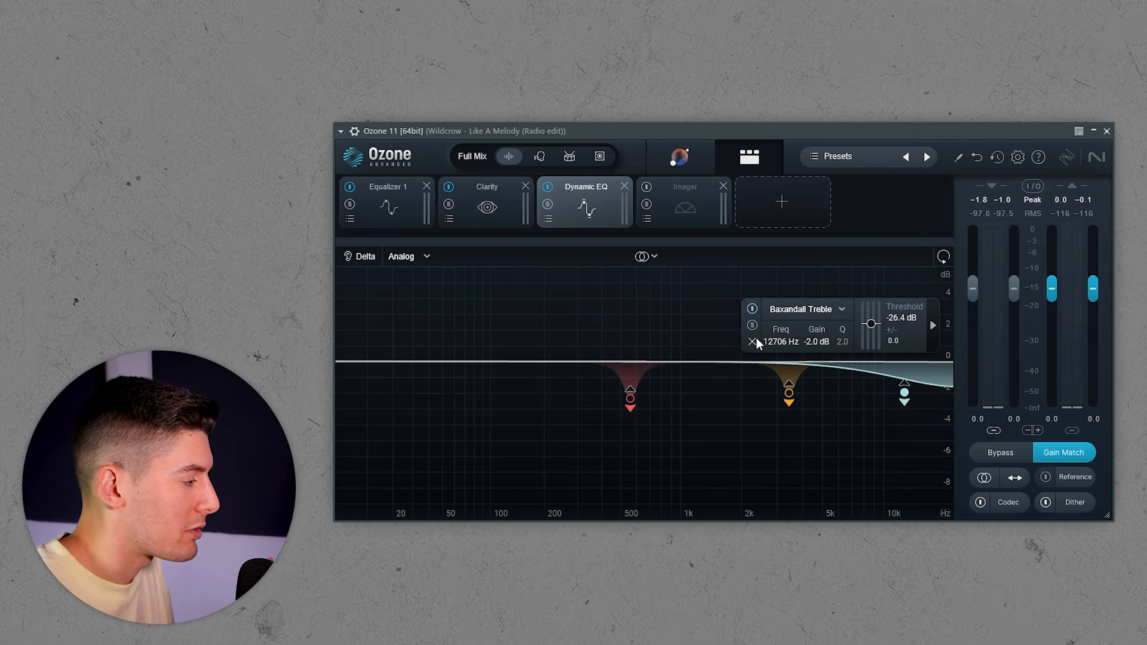
pyautogui.click(752, 342)
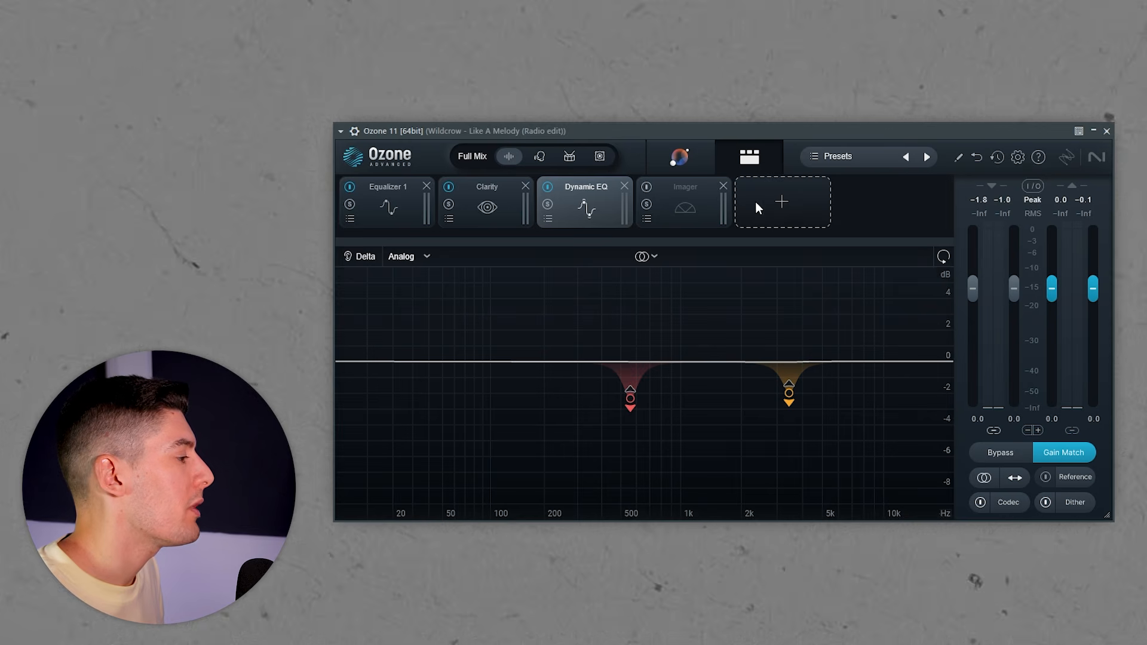
# Add an Exciter before the Imager, split it into four bands, and have it learn the crossover frequencies.
pyautogui.click(765, 206)
pyautogui.click(772, 287)
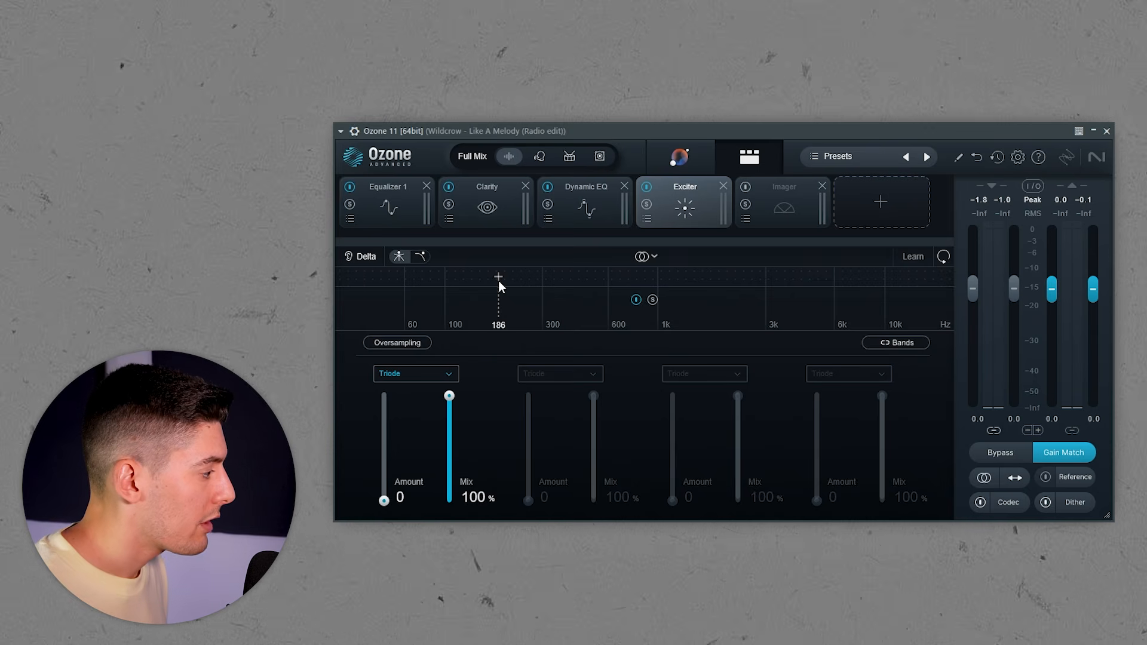
pyautogui.click(498, 277)
pyautogui.click(603, 277)
pyautogui.click(729, 276)
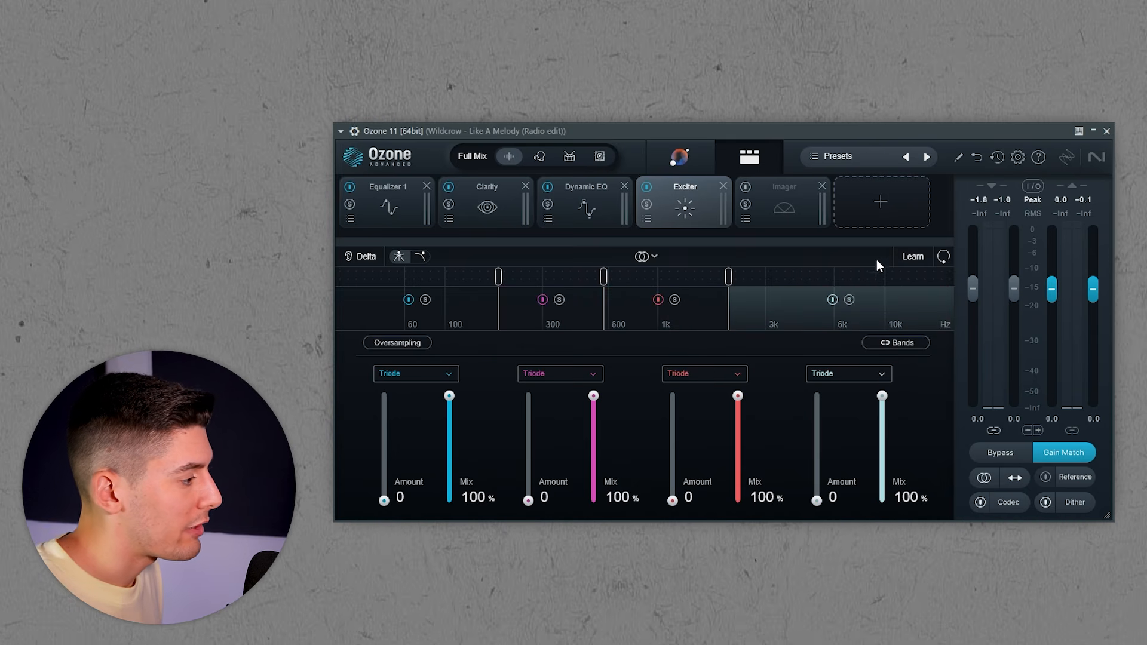
pyautogui.click(914, 256)
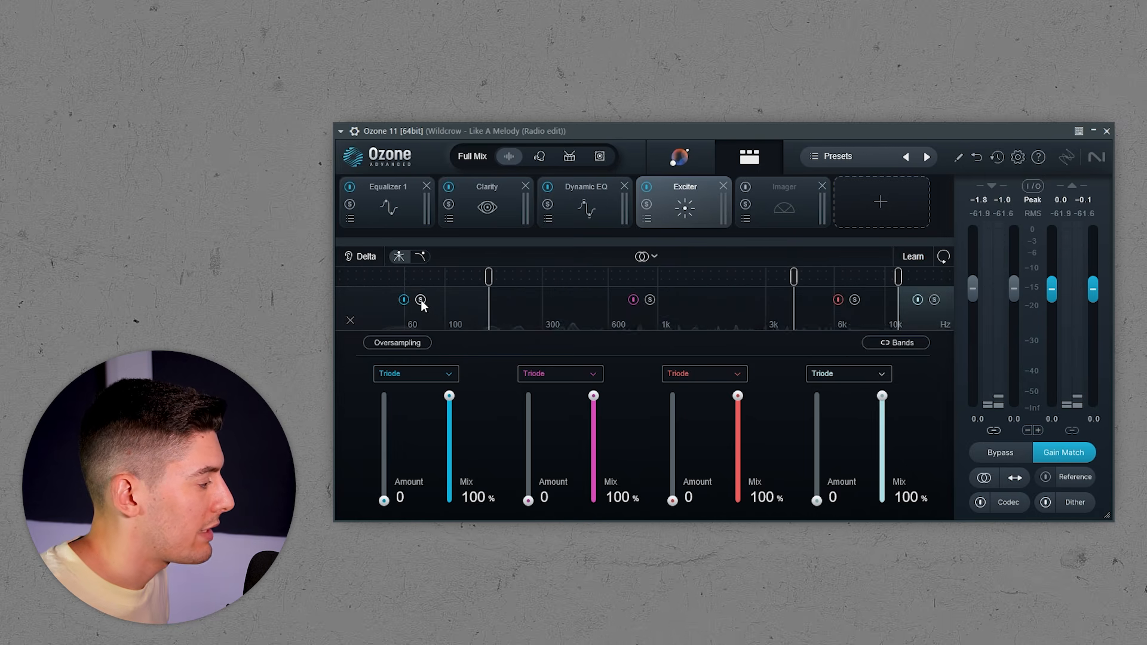
# Solo the Exciter's lowest band and move its upper crossover to about 129 Hz during playback.
pyautogui.click(421, 300)
pyautogui.moveTo(490, 280)
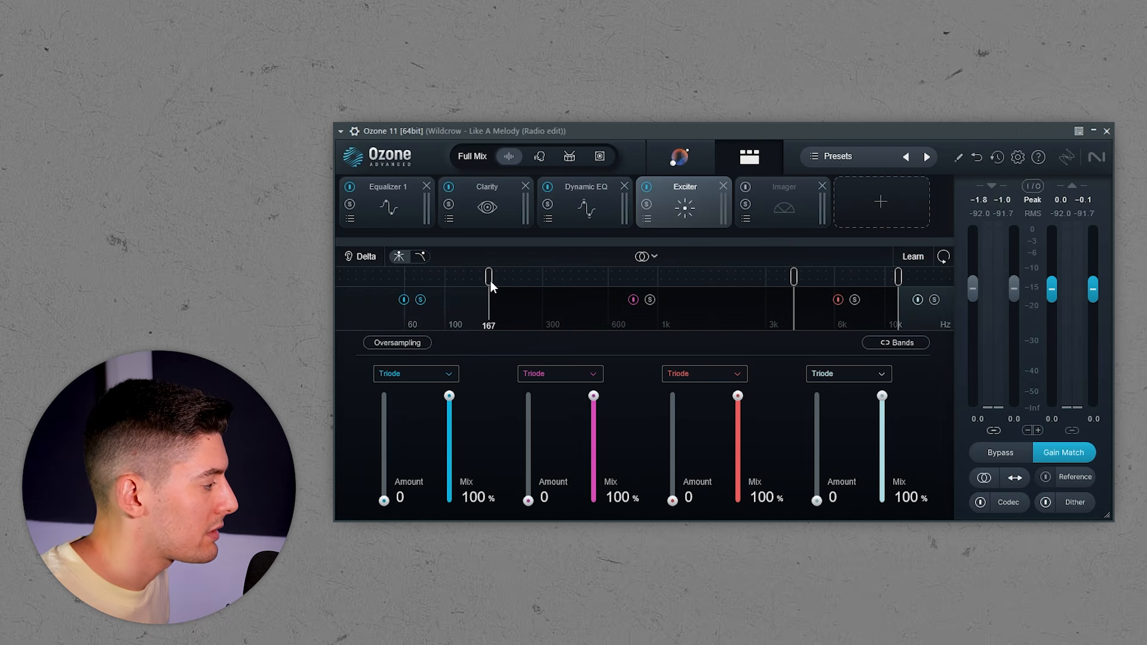
pyautogui.press('space')
pyautogui.moveTo(489, 279); pyautogui.dragTo(465, 278)
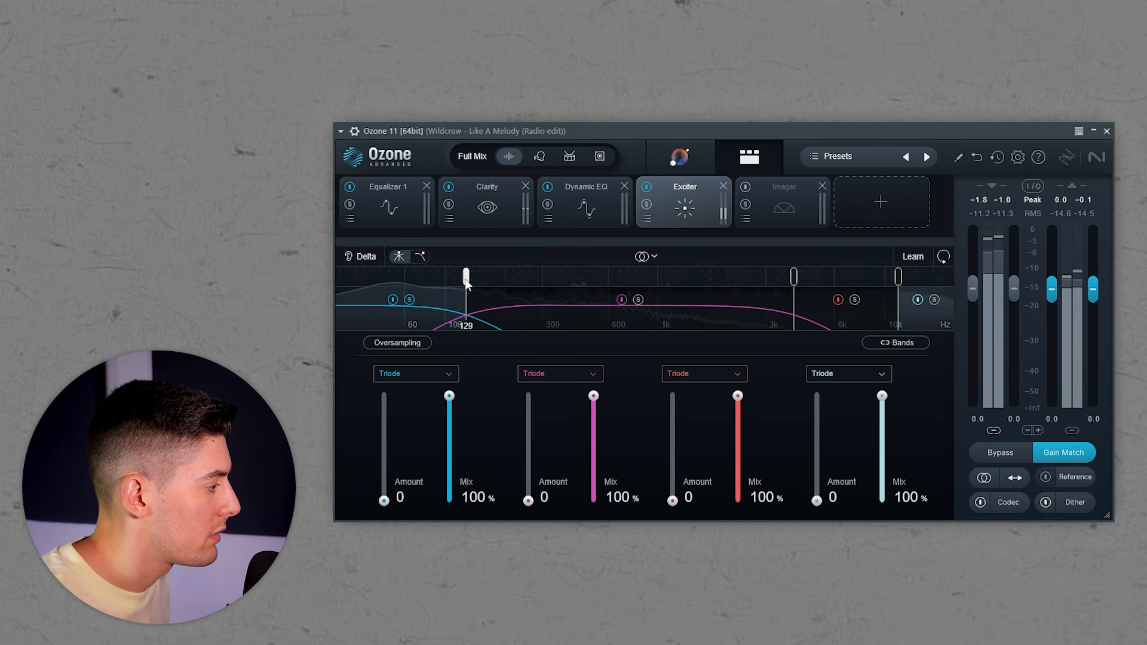
pyautogui.press('space')
# Keep the Exciter's lowest band in Triode mode and raise its amount to 15.
pyautogui.click(395, 374)
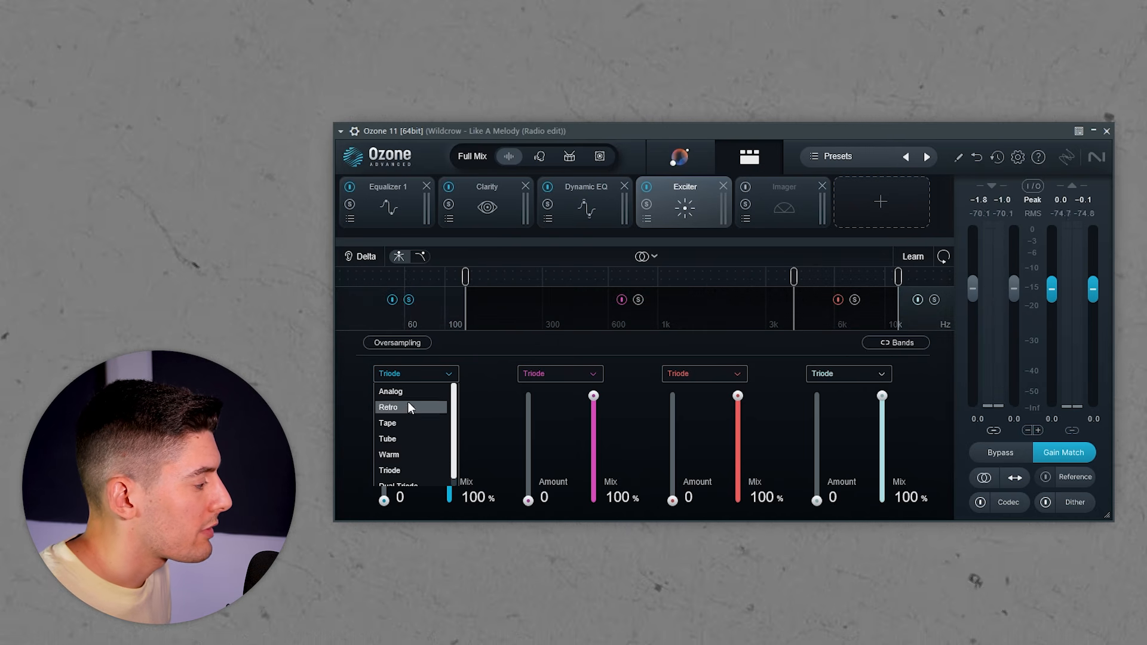
pyautogui.click(396, 471)
pyautogui.moveTo(385, 500); pyautogui.dragTo(396, 380)
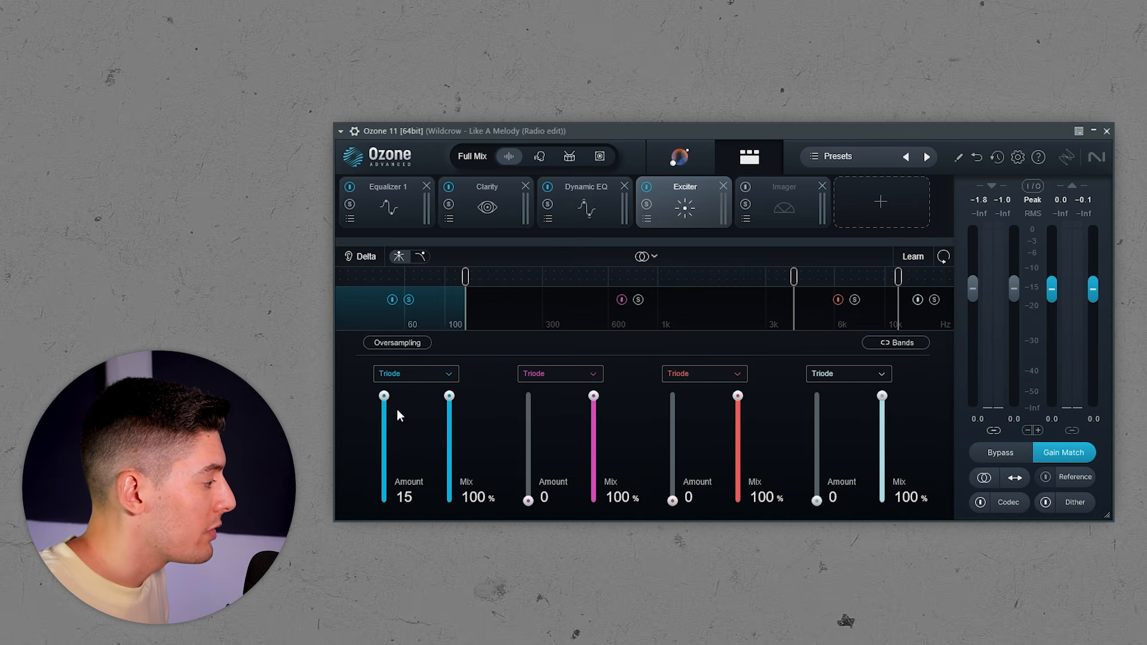
# Audition the Retro, Tube and Warm modes on the Exciter's lowest band during playback and toggle the band's bypass.
pyautogui.press('space')
pyautogui.click(416, 374)
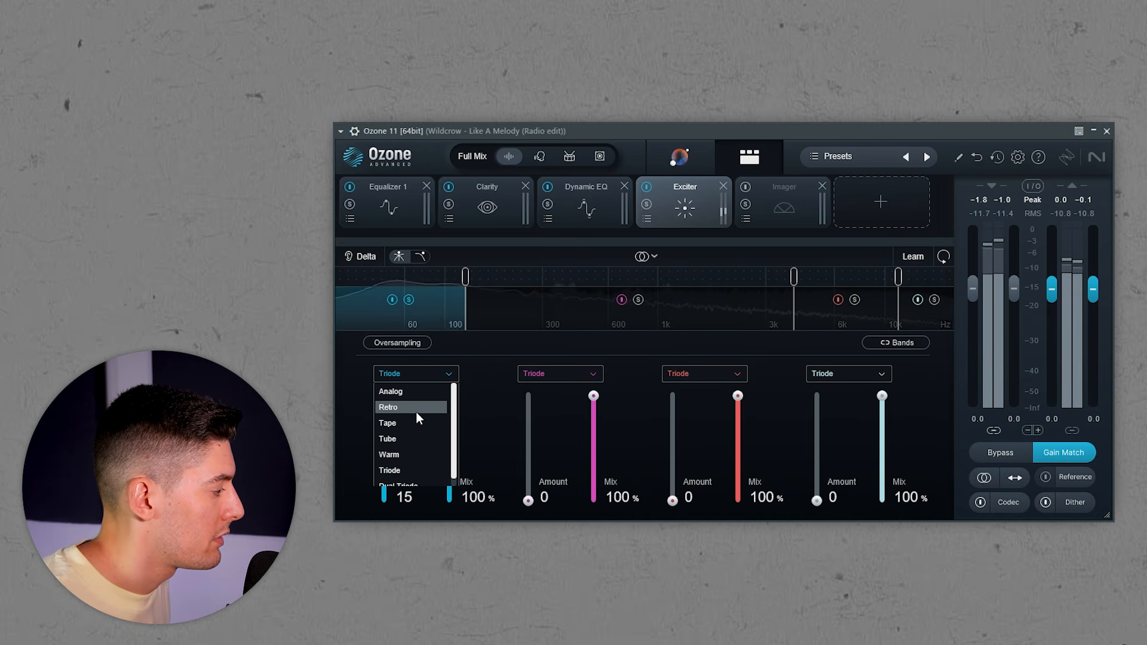
pyautogui.click(416, 411)
pyautogui.click(418, 371)
pyautogui.click(410, 437)
pyautogui.click(422, 374)
pyautogui.click(407, 453)
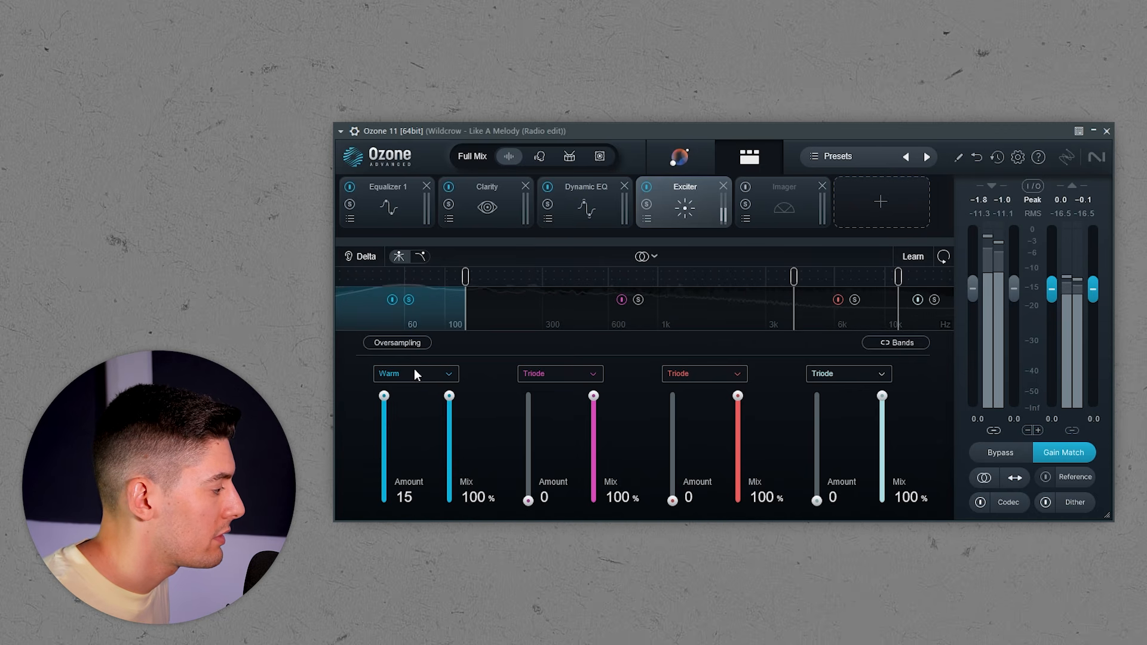
pyautogui.click(392, 300)
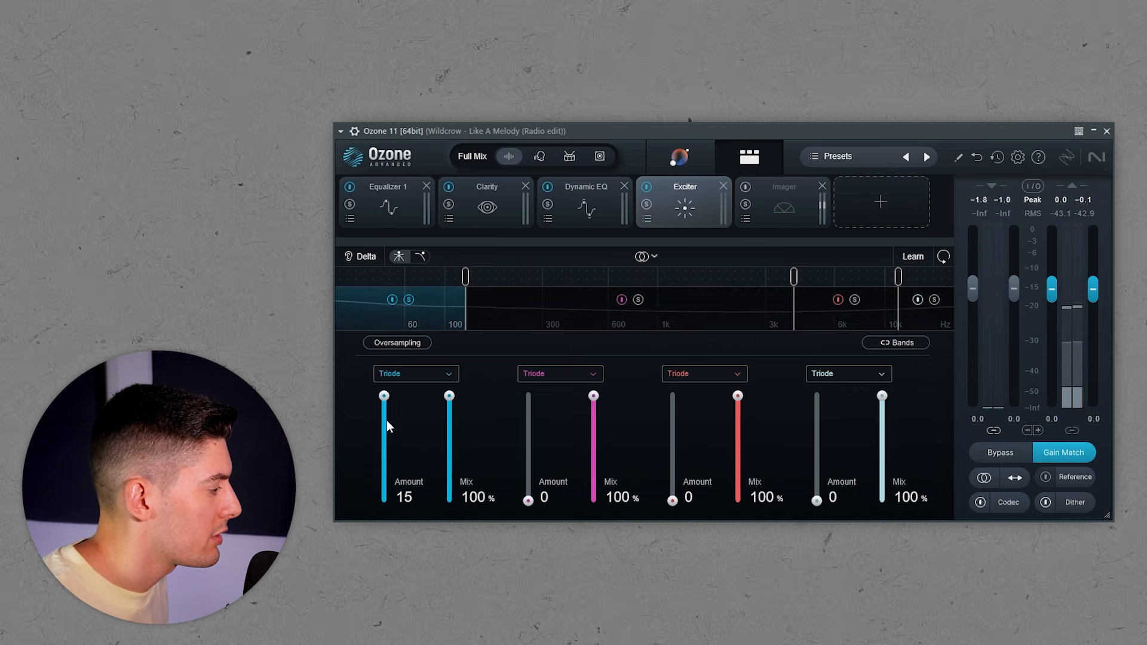
# Lower the Exciter's lowest band to amount 2.8 and mix 19.6%, comparing the band bypassed and active during playback.
pyautogui.moveTo(384, 396); pyautogui.dragTo(386, 482)
pyautogui.press('space')
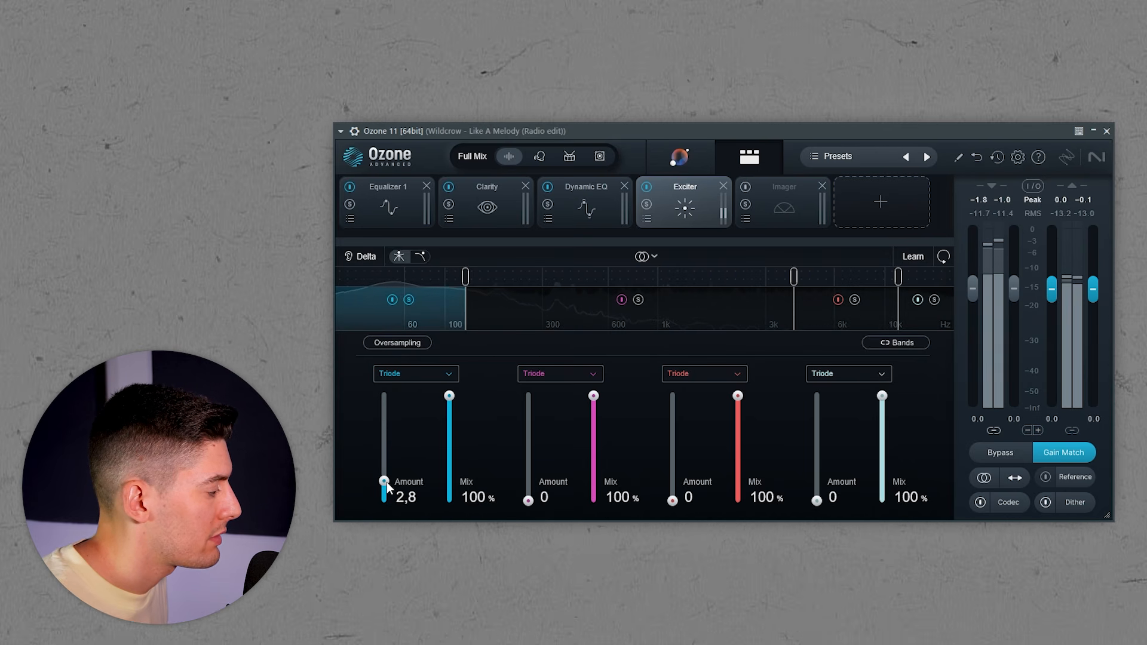
pyautogui.click(392, 299)
pyautogui.click(392, 299)
pyautogui.moveTo(450, 396); pyautogui.dragTo(452, 483)
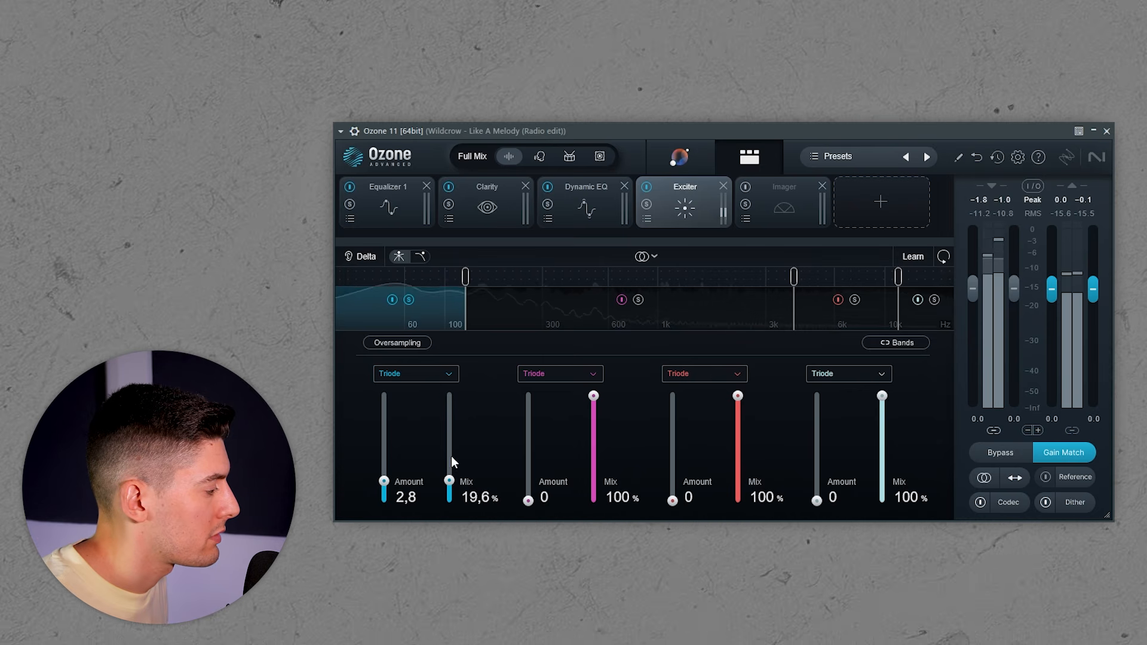
pyautogui.click(393, 300)
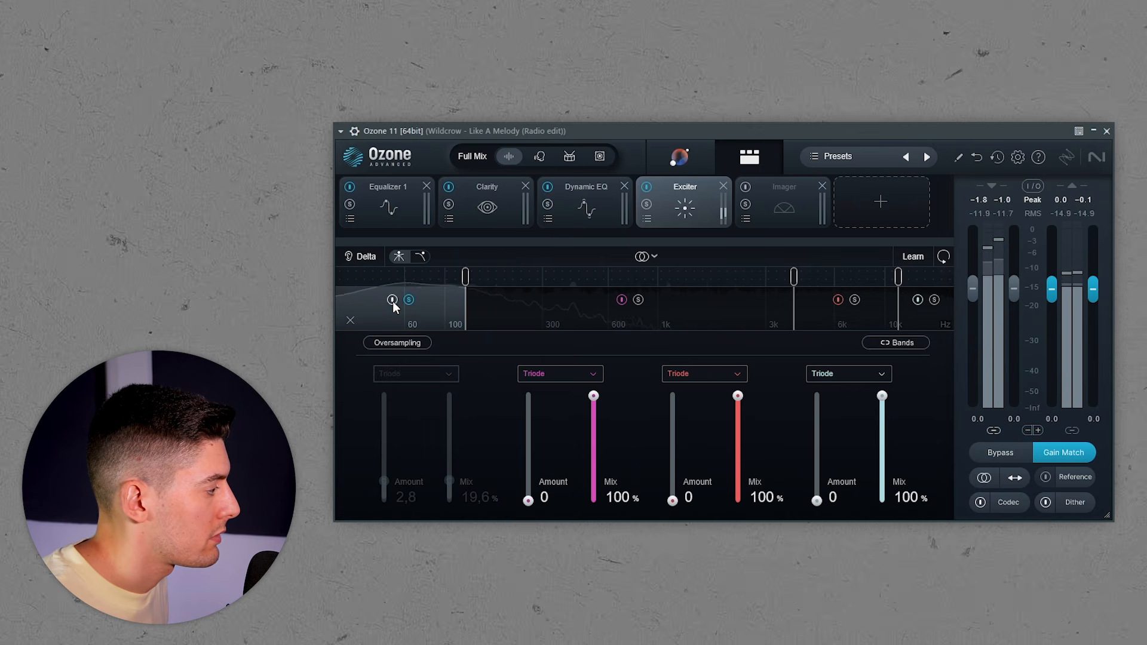
pyautogui.click(393, 300)
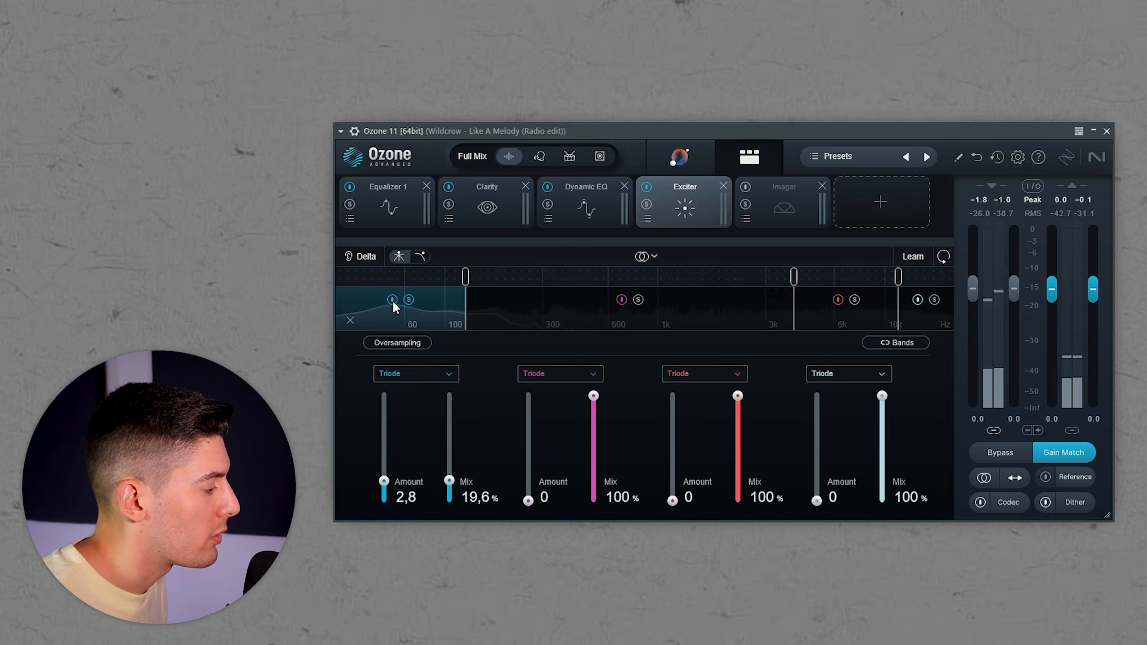
# Solo the Exciter's second band, set its amount to 3.9 and mix to 20%, and compare it bypassed and active.
pyautogui.click(638, 301)
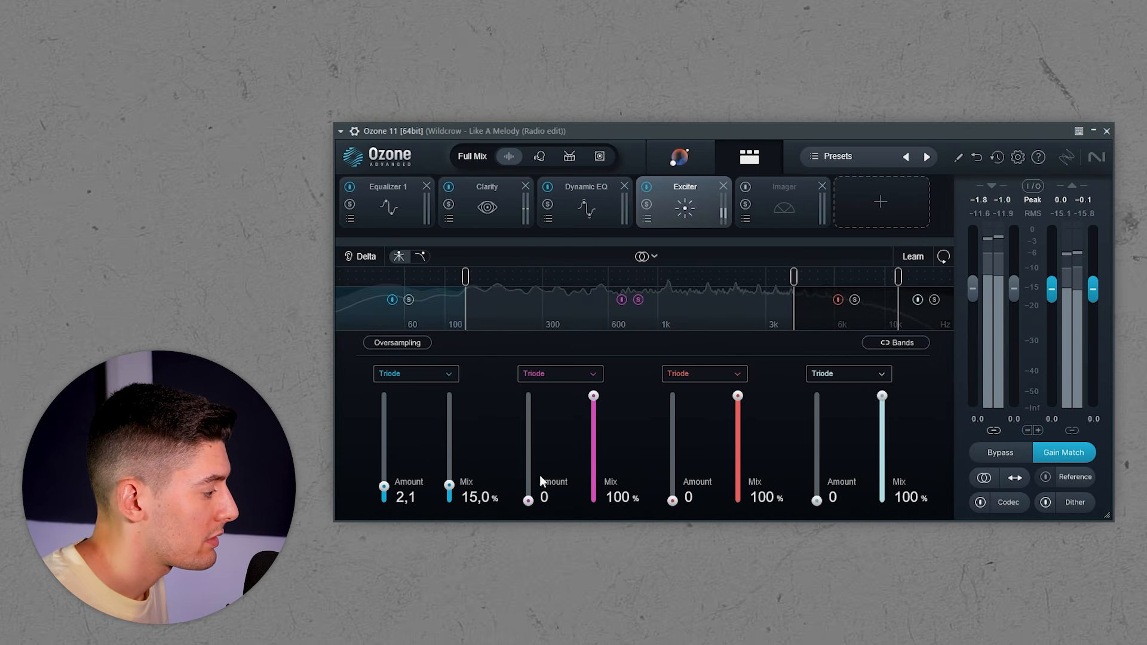
pyautogui.moveTo(528, 500)
pyautogui.mouseDown()
pyautogui.moveTo(529, 399)
pyautogui.moveTo(528, 477)
pyautogui.mouseUp()
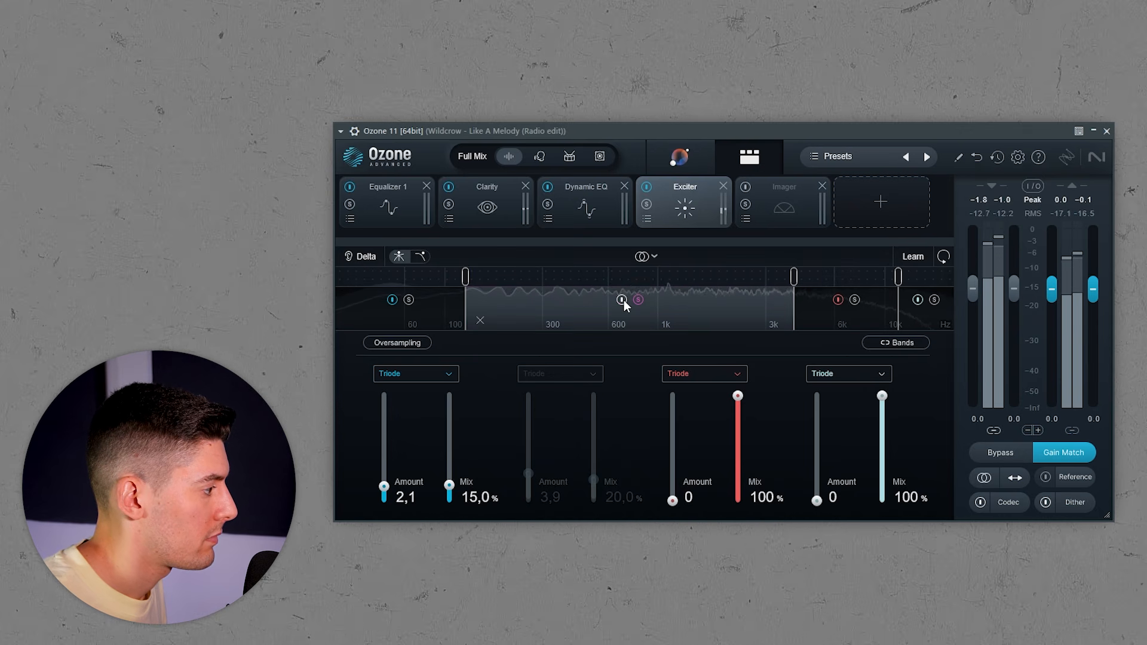
pyautogui.click(624, 301)
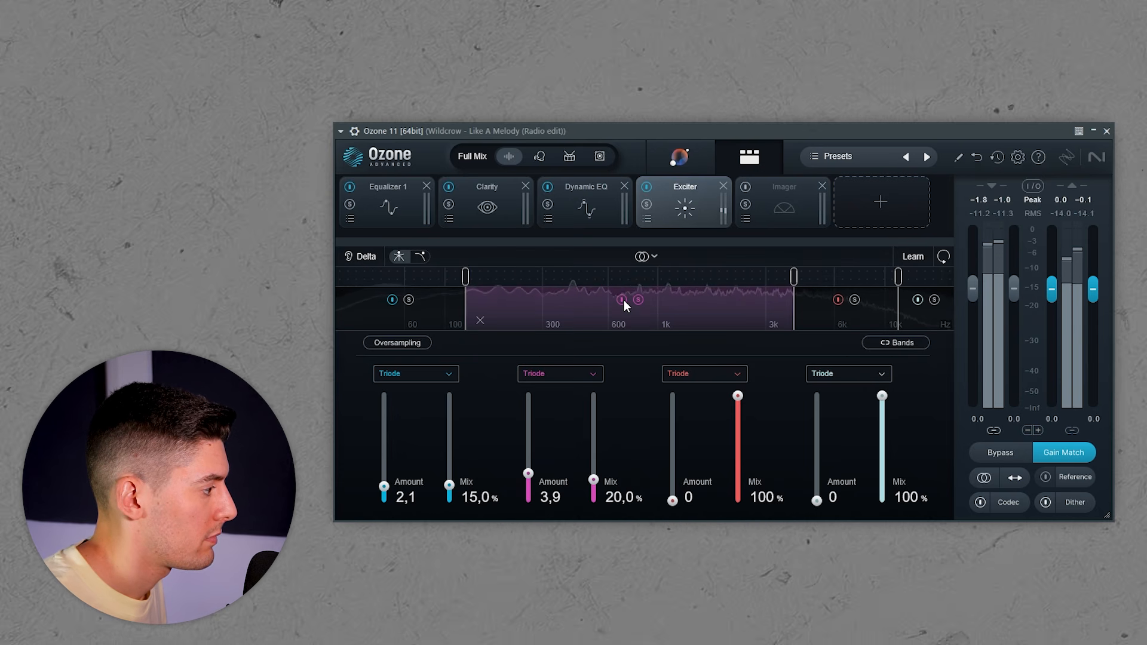
pyautogui.click(624, 301)
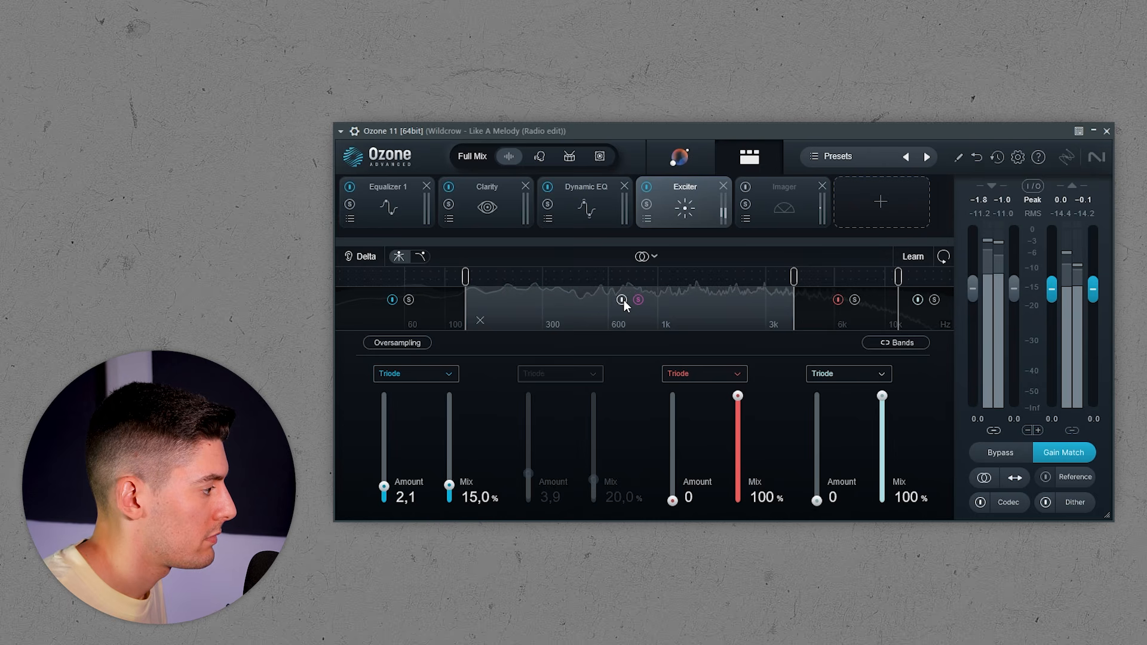
pyautogui.click(623, 301)
# Set the Exciter's third band to amount 1.8 and mix 9.8%, compare it bypassed and active, and stop playback.
pyautogui.moveTo(673, 500)
pyautogui.mouseDown()
pyautogui.moveTo(690, 378)
pyautogui.moveTo(679, 487)
pyautogui.mouseUp()
pyautogui.moveTo(739, 397); pyautogui.dragTo(739, 493)
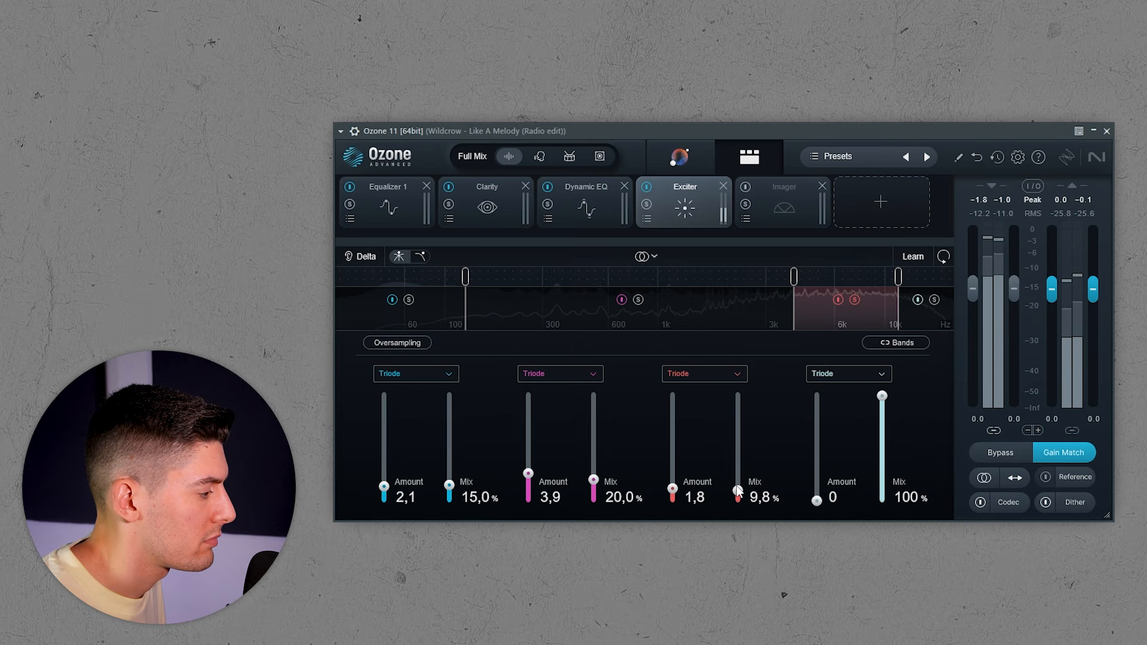
pyautogui.click(836, 301)
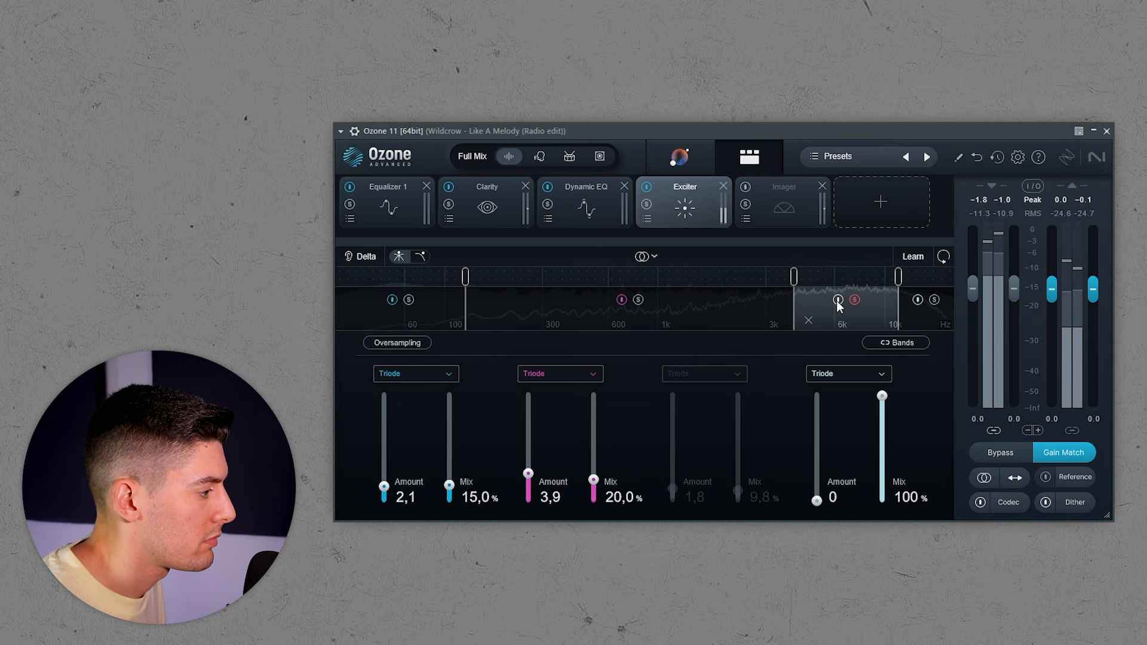
pyautogui.click(837, 300)
pyautogui.press('space')
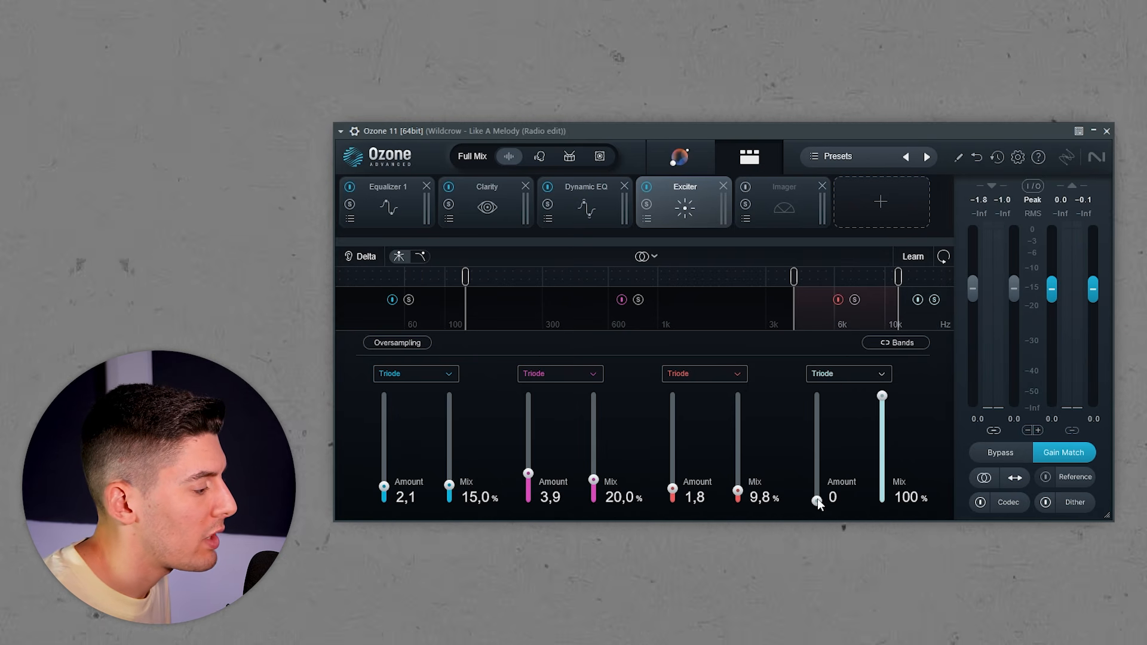
# Raise the Exciter's highest band to amount 15 and compare it bypassed and active during playback.
pyautogui.moveTo(817, 500); pyautogui.dragTo(833, 374)
pyautogui.press('space')
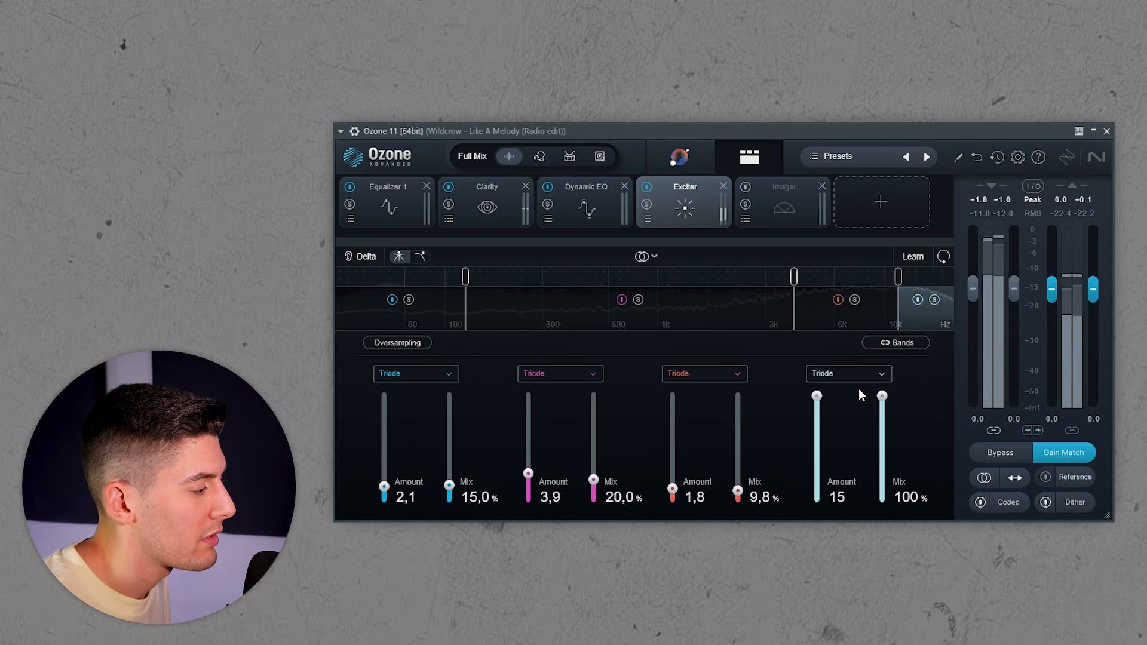
pyautogui.click(917, 300)
pyautogui.click(918, 300)
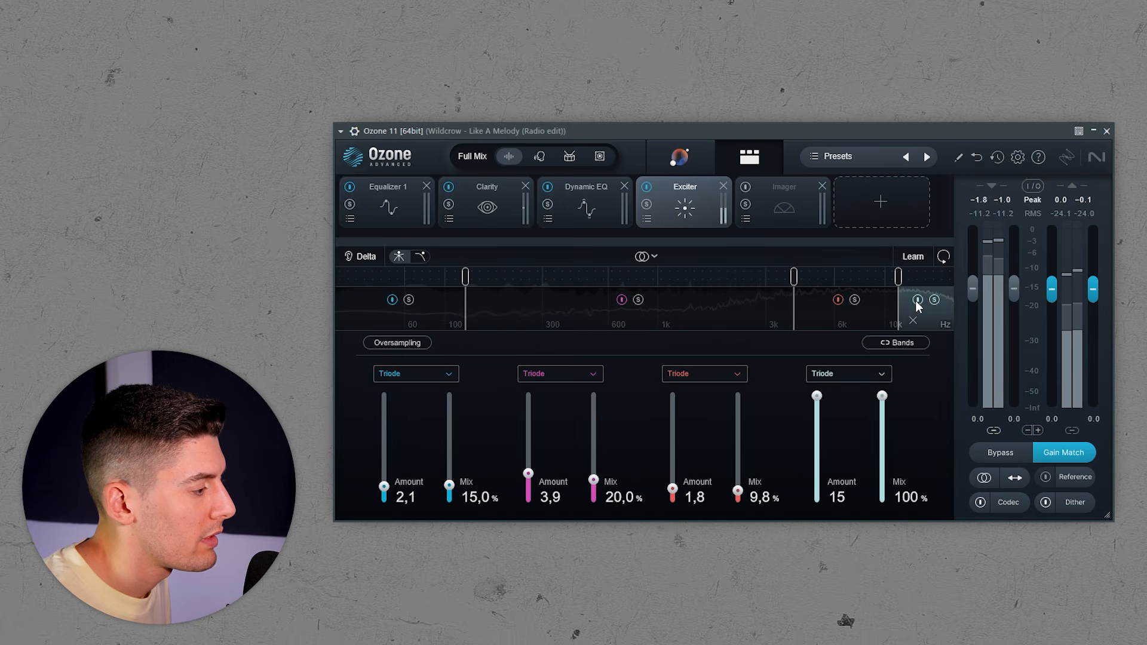
pyautogui.press('space')
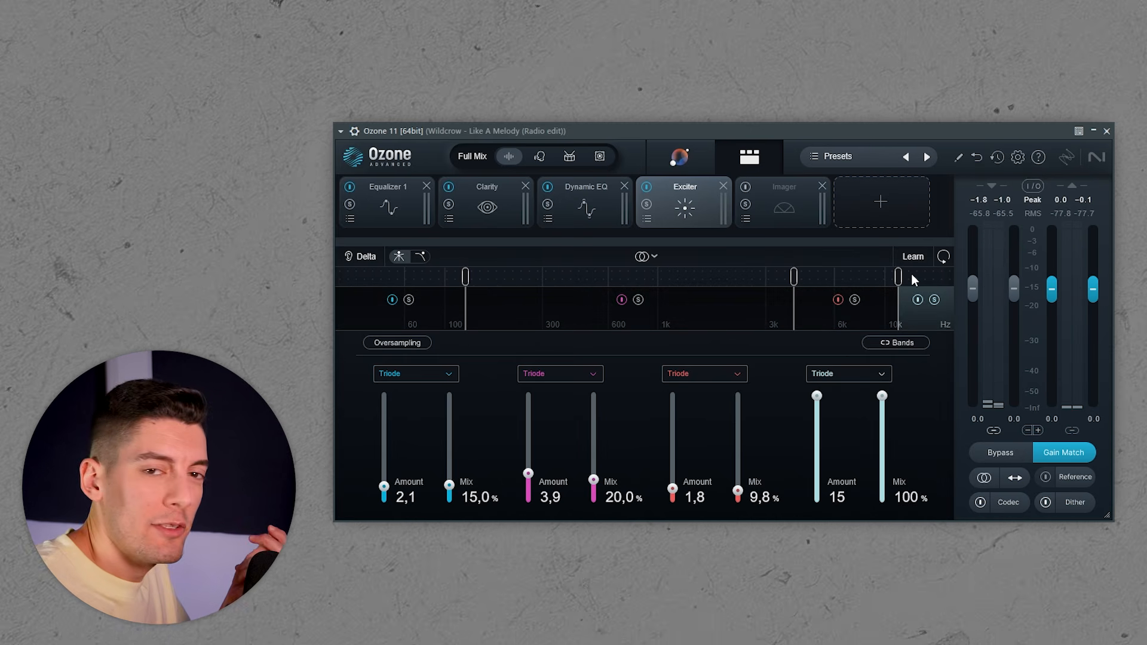
# Set the Exciter's highest band to Dual Triode with amount 2.1 and mix 15%, comparing it bypassed and active.
pyautogui.click(881, 374)
pyautogui.click(849, 475)
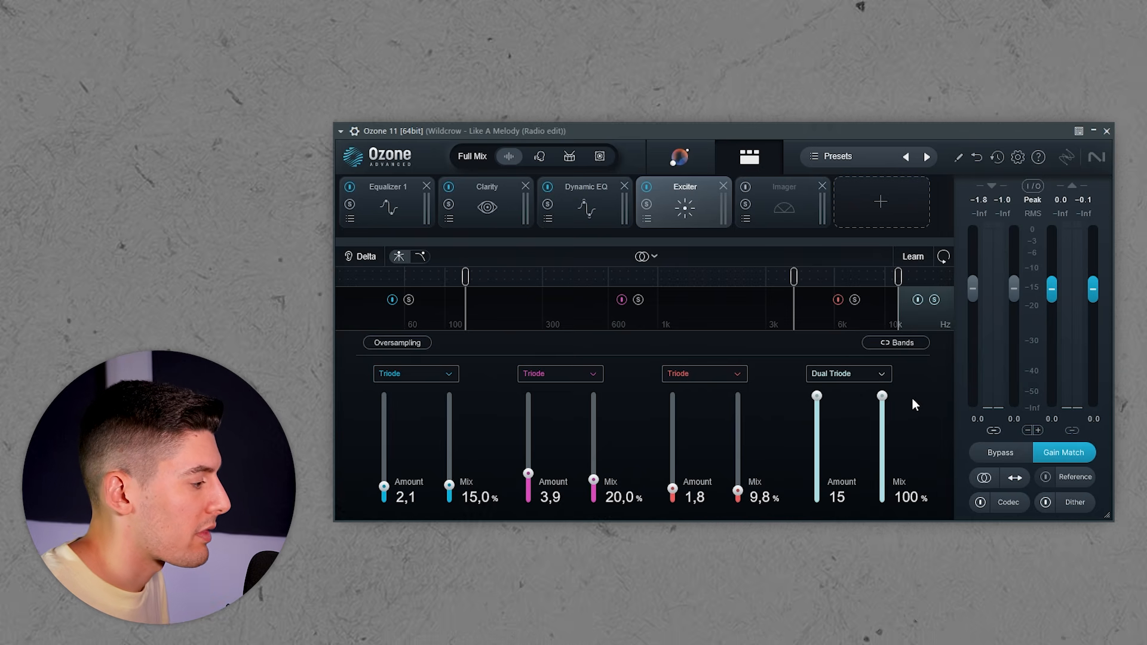
pyautogui.press('space')
pyautogui.click(919, 299)
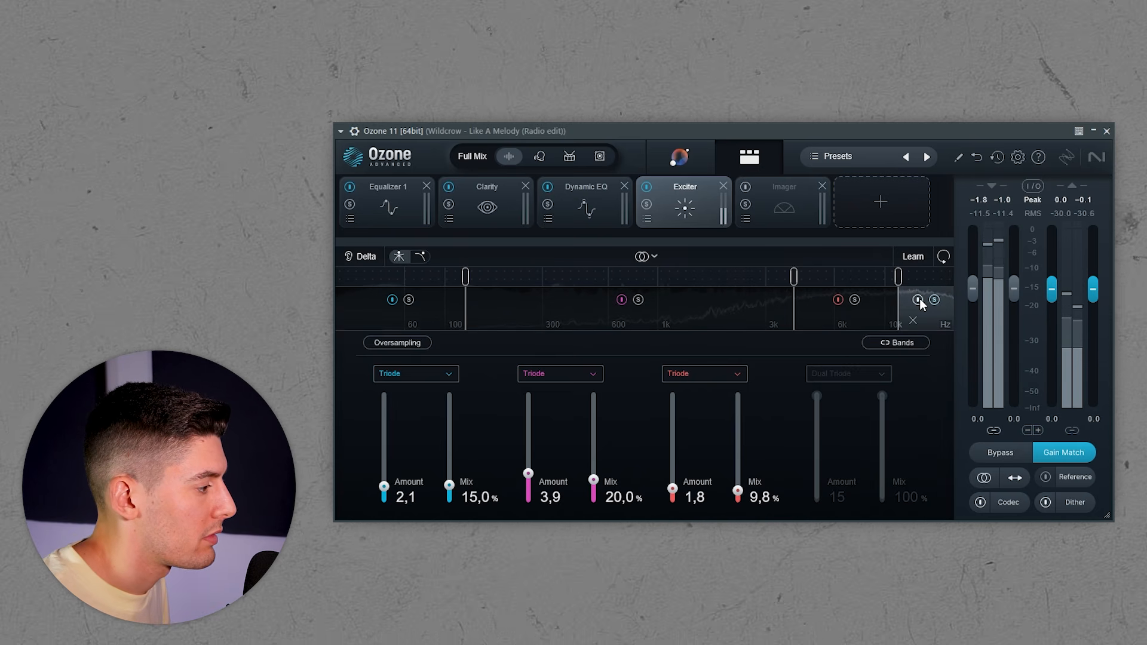
pyautogui.click(919, 299)
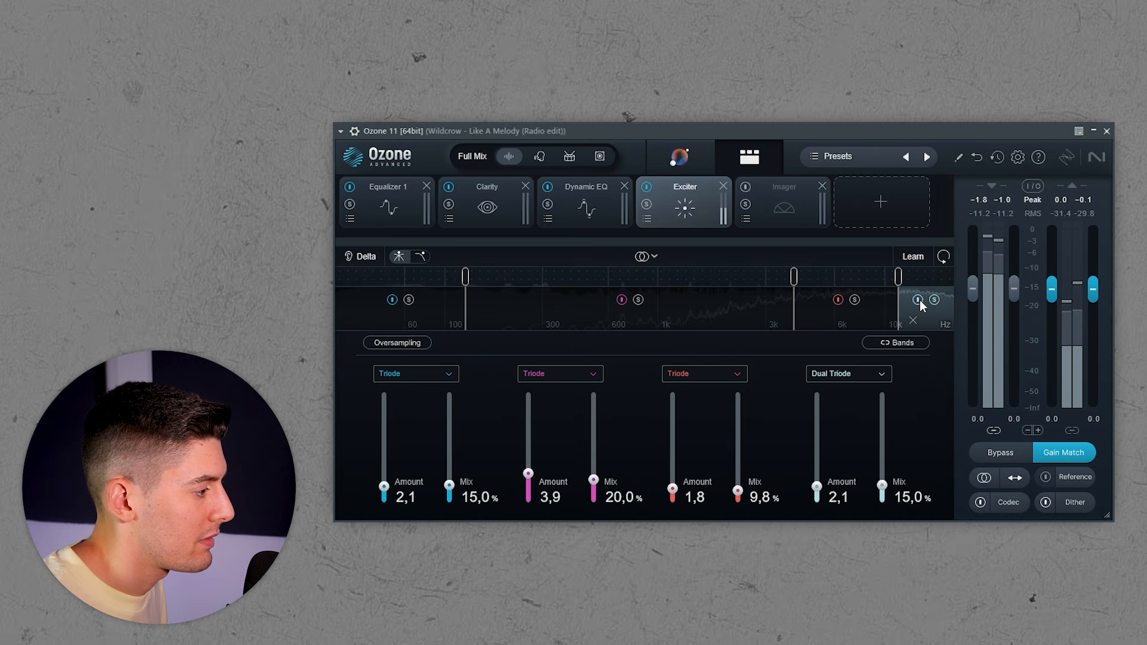
pyautogui.click(919, 300)
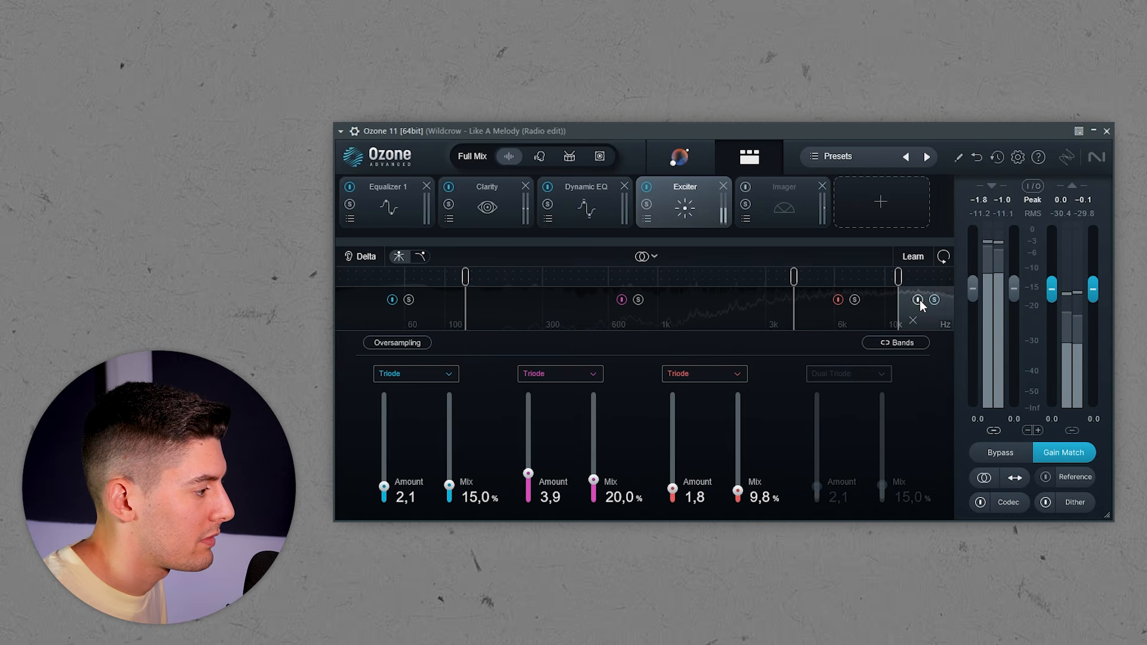
pyautogui.click(918, 299)
pyautogui.press('space')
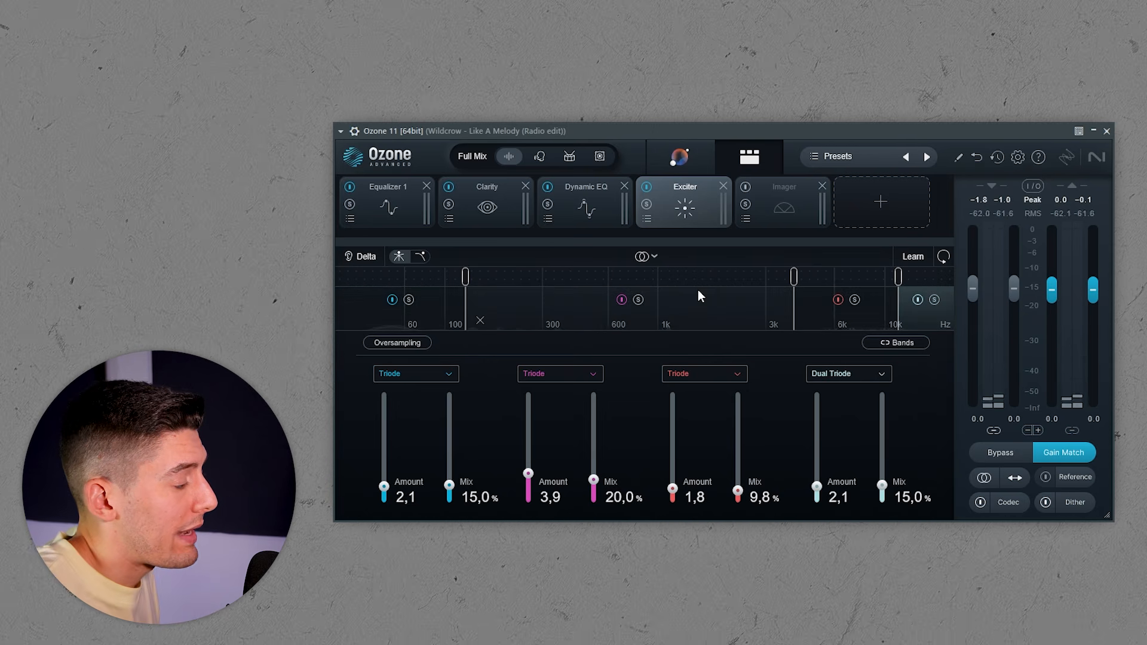
# Compare the song with the whole Exciter module bypassed and active during playback.
pyautogui.click(646, 188)
pyautogui.press('space')
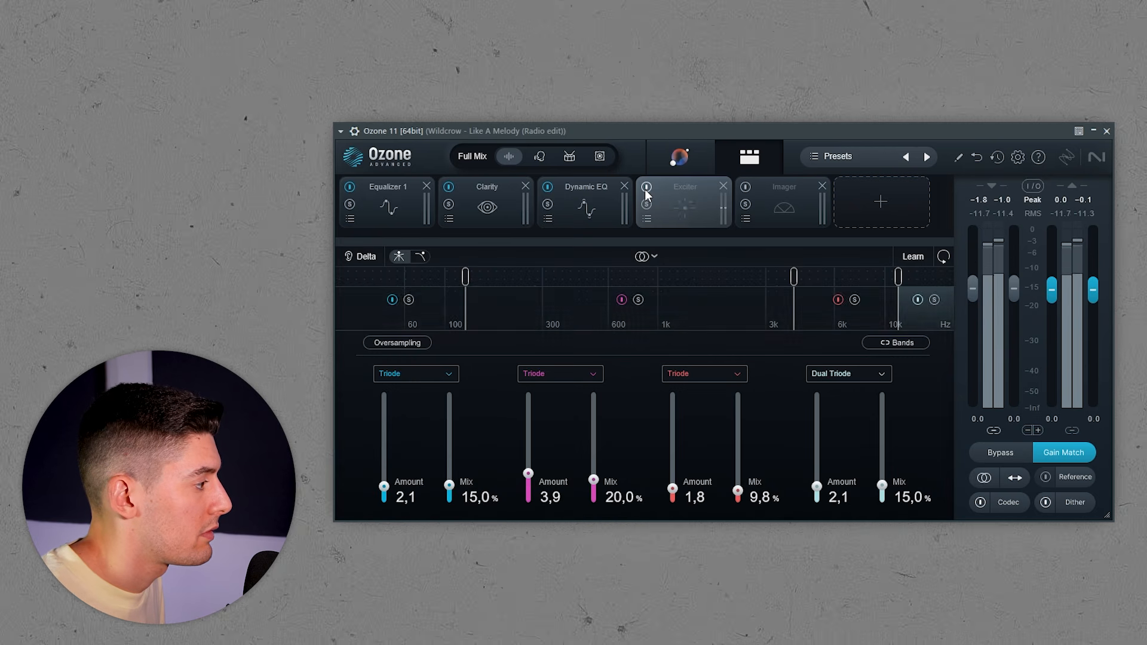
pyautogui.click(646, 187)
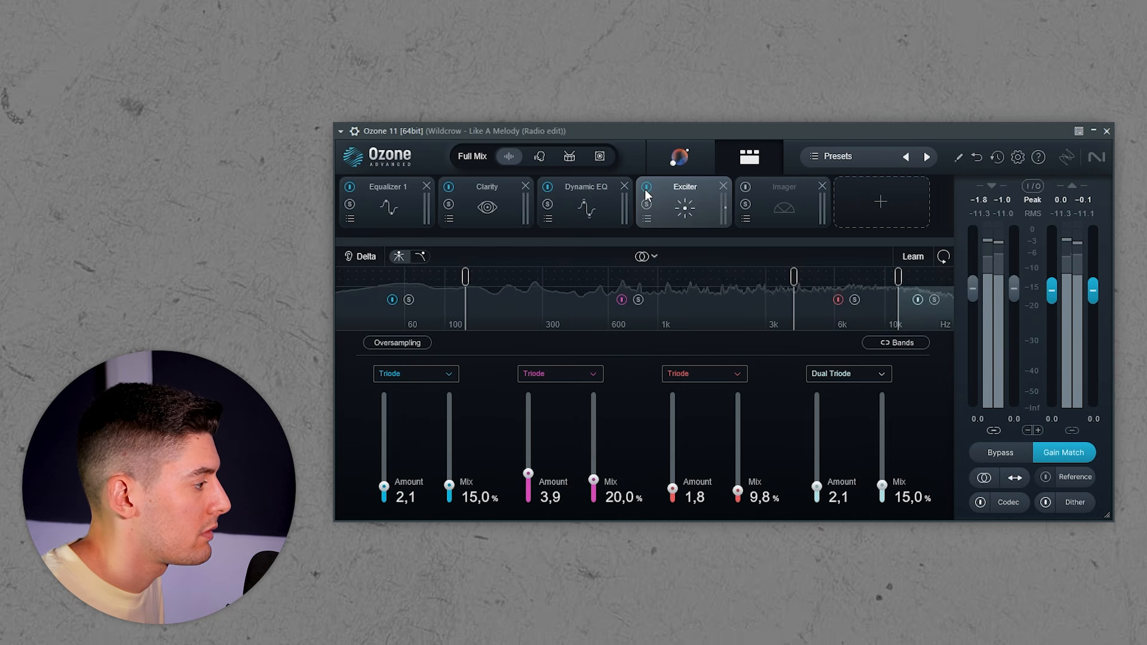
pyautogui.click(645, 188)
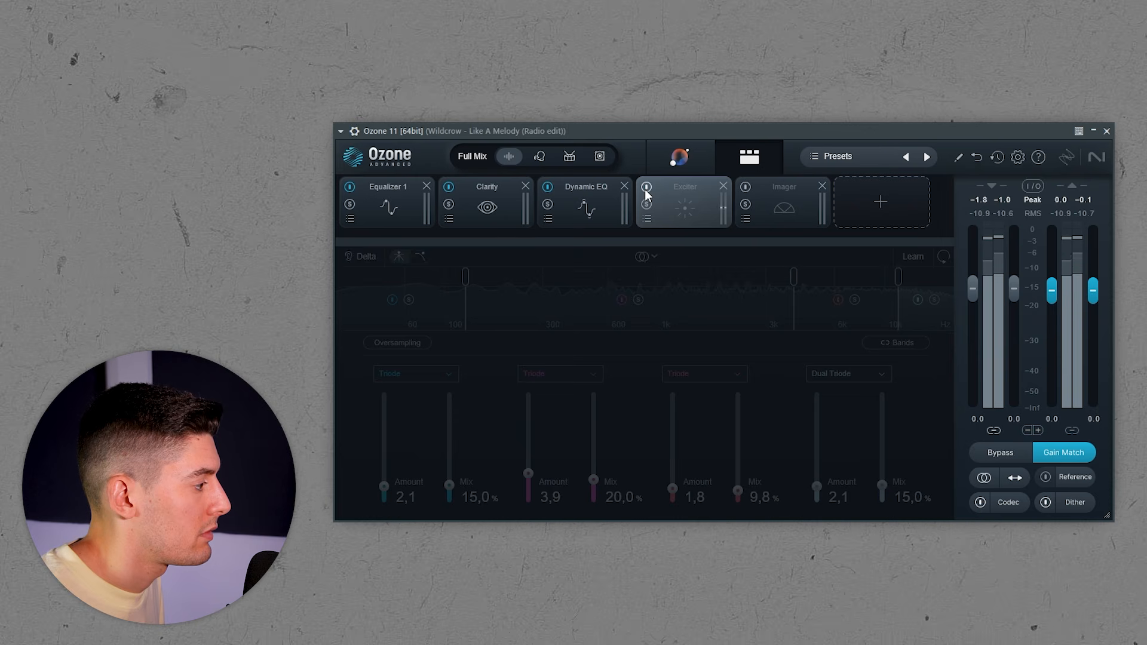
pyautogui.click(644, 189)
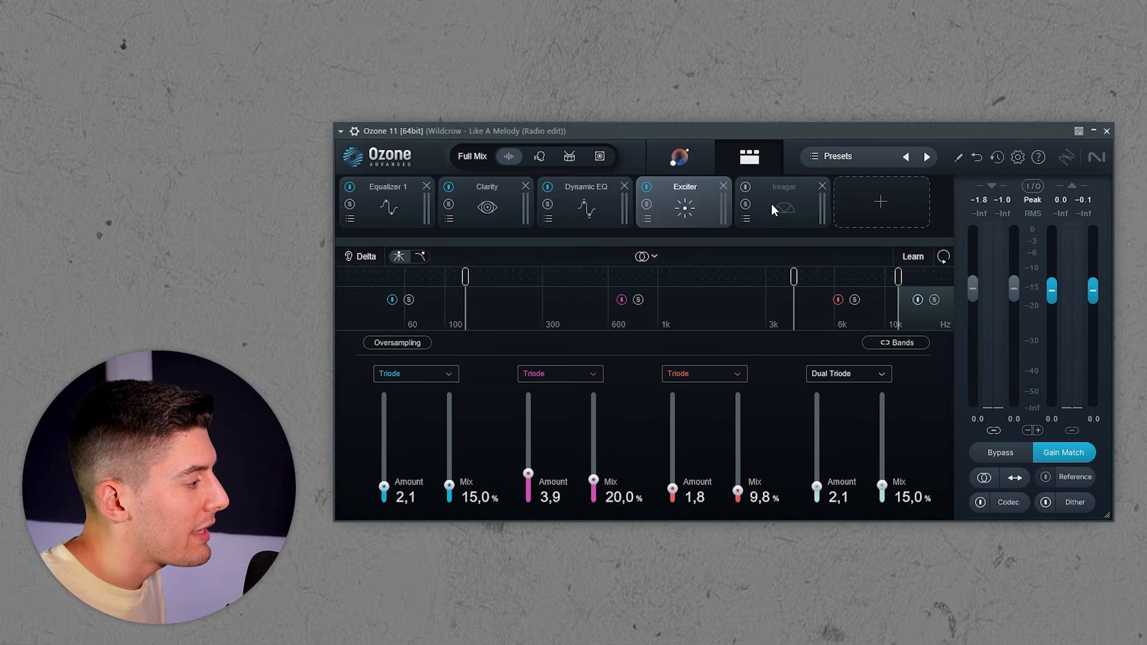
# Enable Ozone 11's Imager module and switch the Ozone 5 Imager on the Master to its correlation trace view.
pyautogui.click(773, 201)
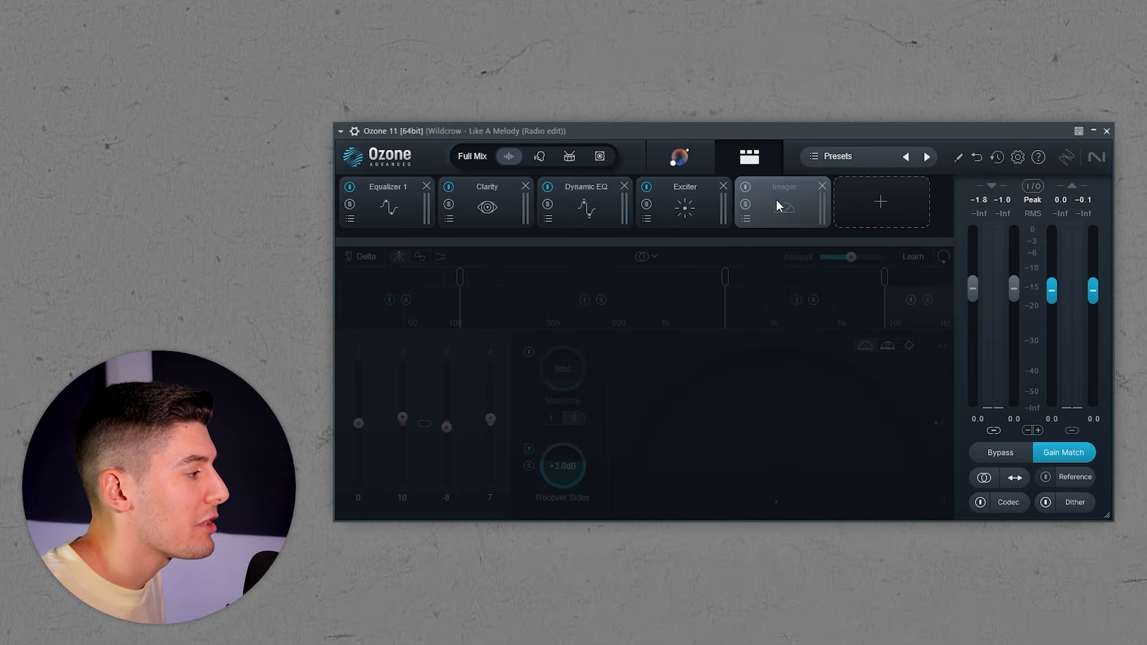
pyautogui.click(746, 187)
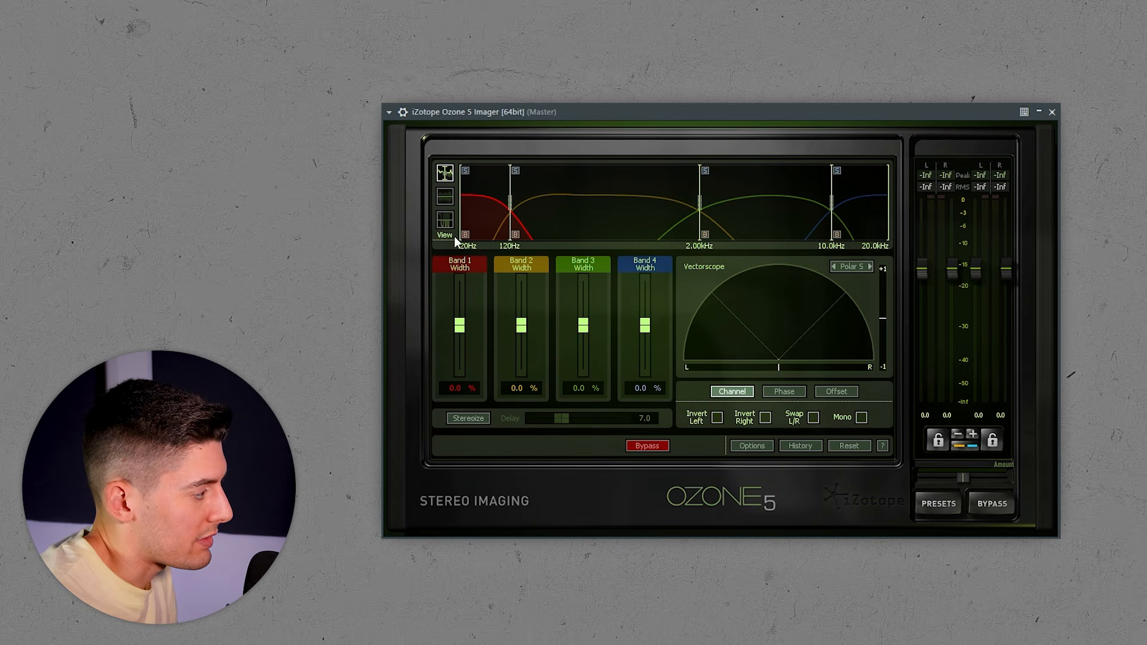
pyautogui.click(445, 221)
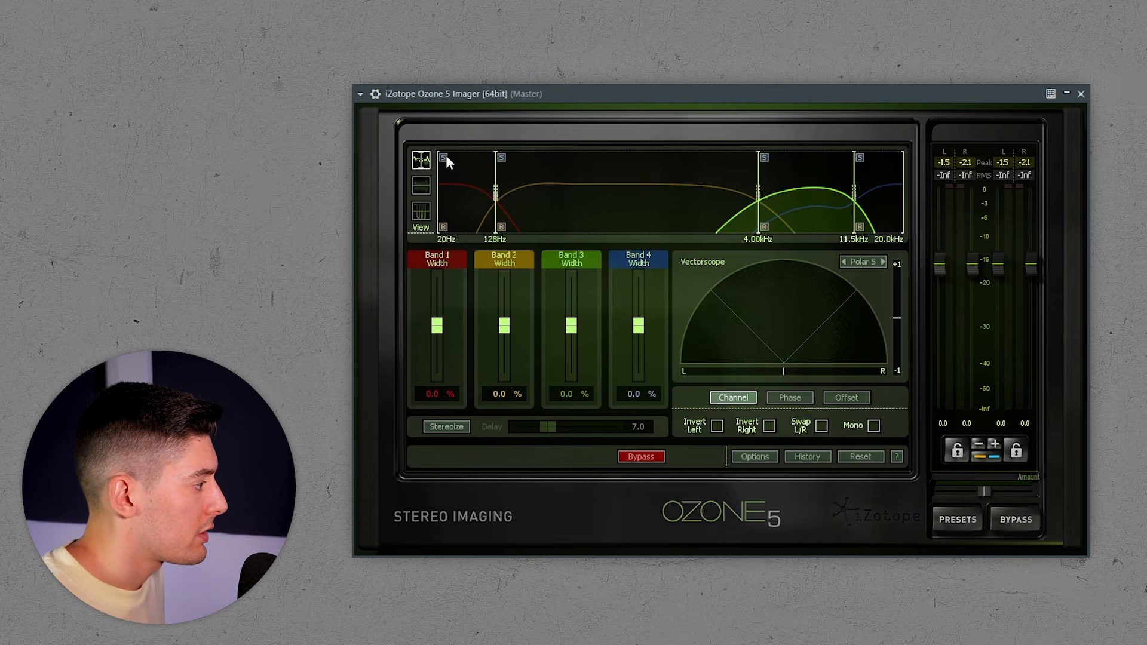
pyautogui.click(421, 211)
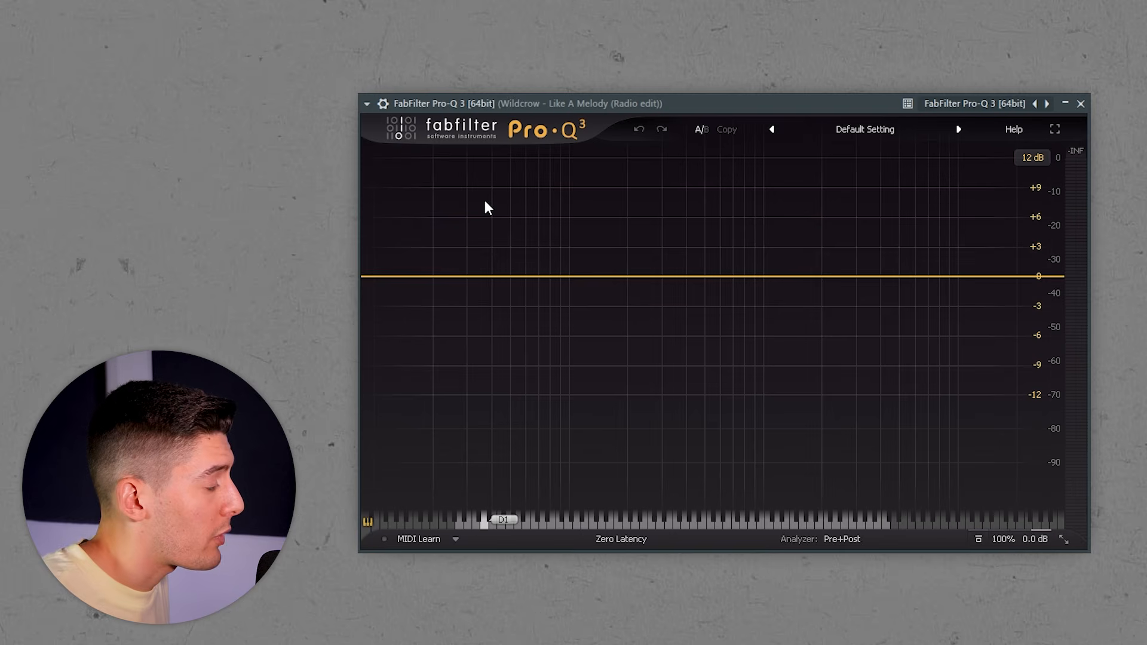
# In FabFilter Pro-Q 3, add a 30 dB/oct low cut at about 70 Hz and apply it to the Side channel only.
pyautogui.moveTo(397, 277); pyautogui.dragTo(538, 285)
pyautogui.press('space')
pyautogui.click(708, 467)
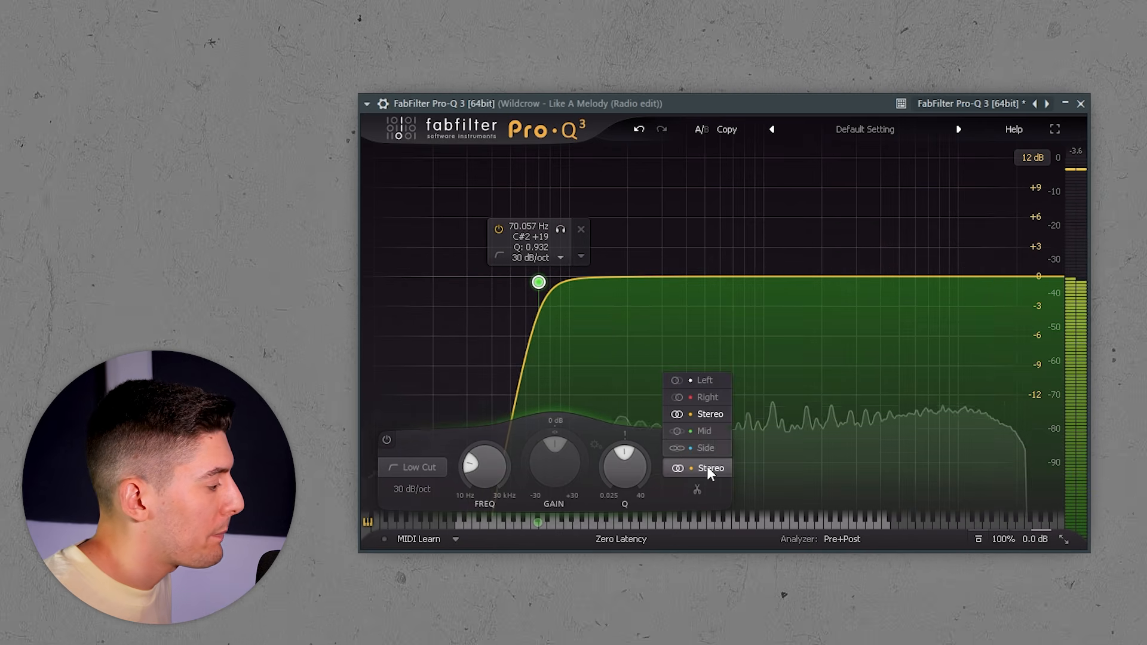
pyautogui.click(706, 448)
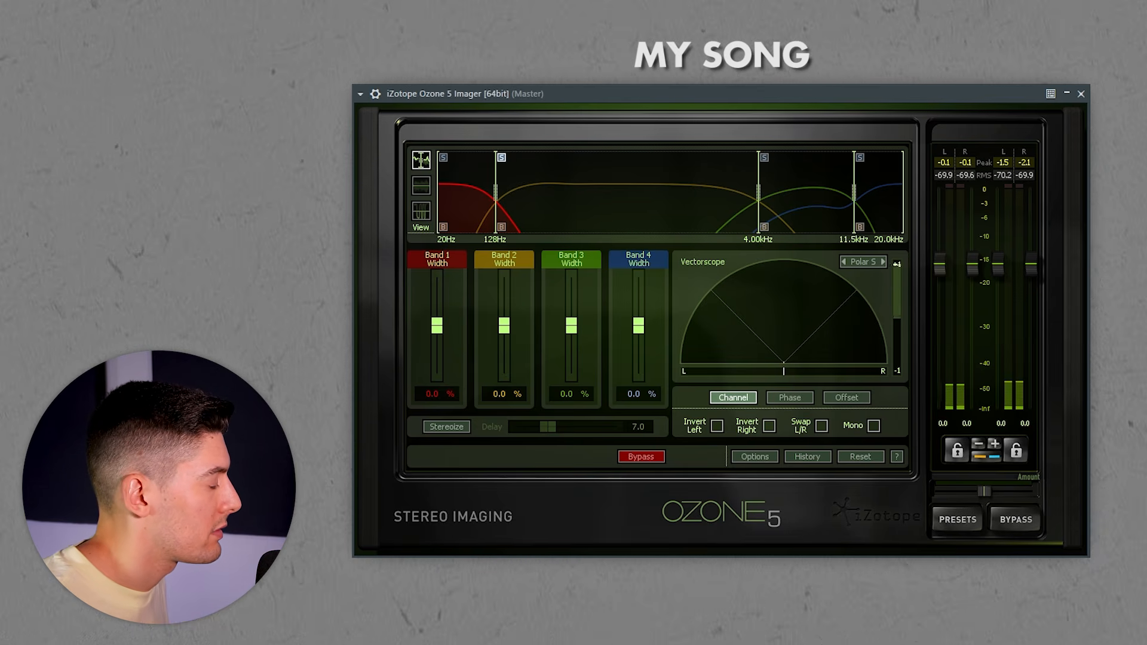
# Check the song's stereo correlation in the Ozone 5 Imager during playback and compare Ozone 11 Imager's second band bypassed and active.
pyautogui.press('space')
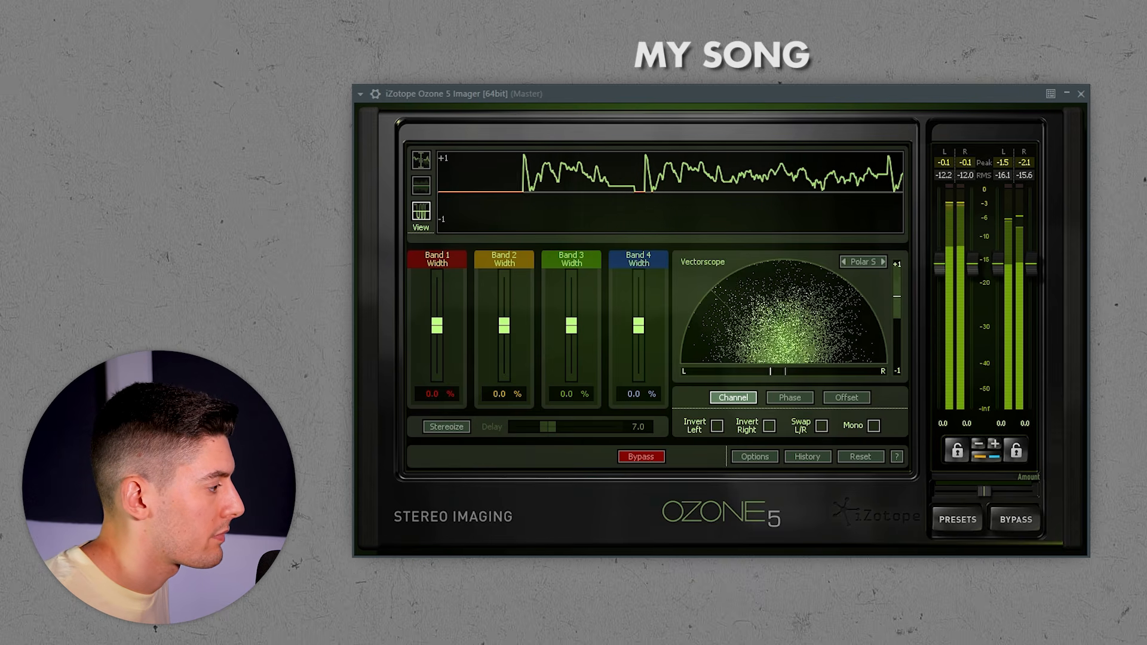
pyautogui.press('space')
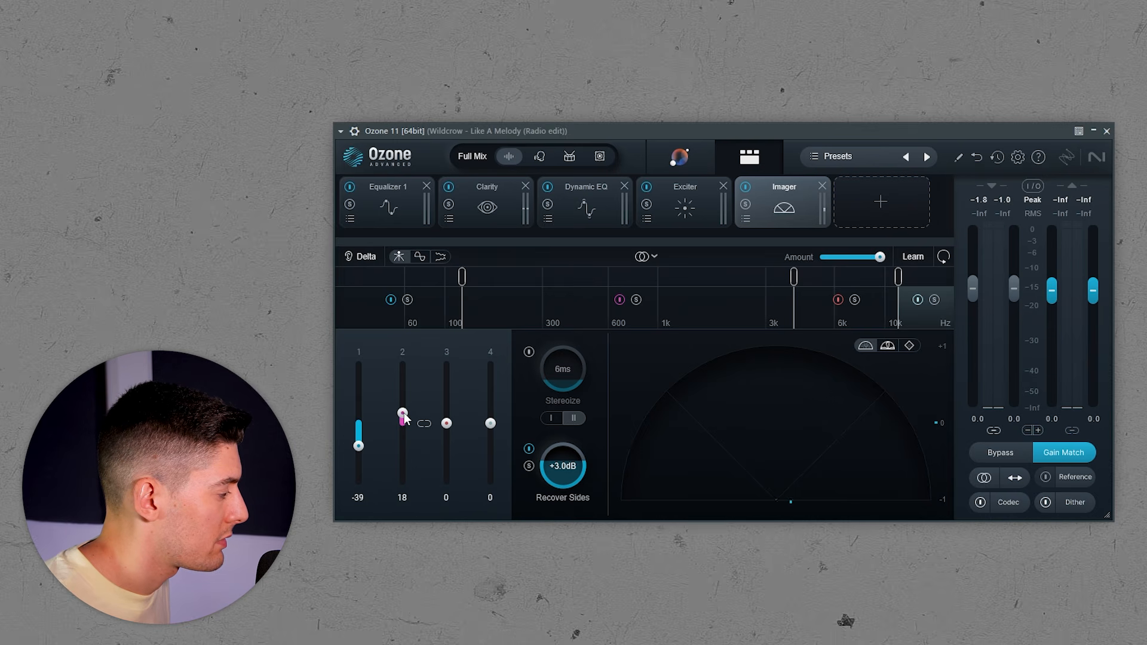
pyautogui.press('space')
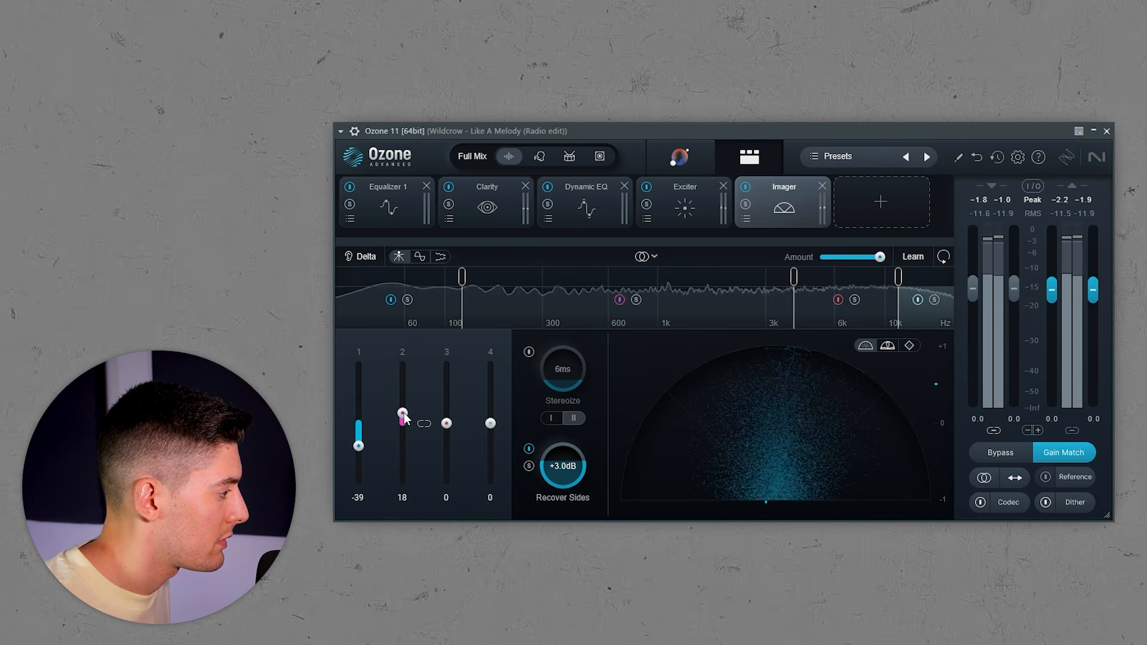
pyautogui.click(620, 298)
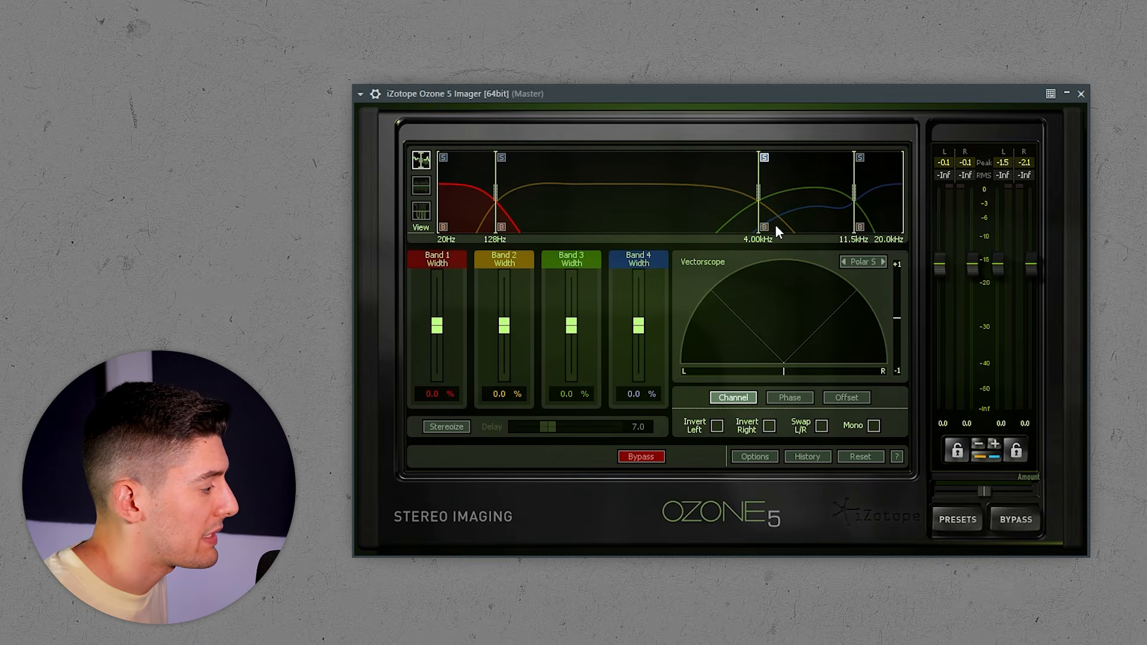
pyautogui.press('space')
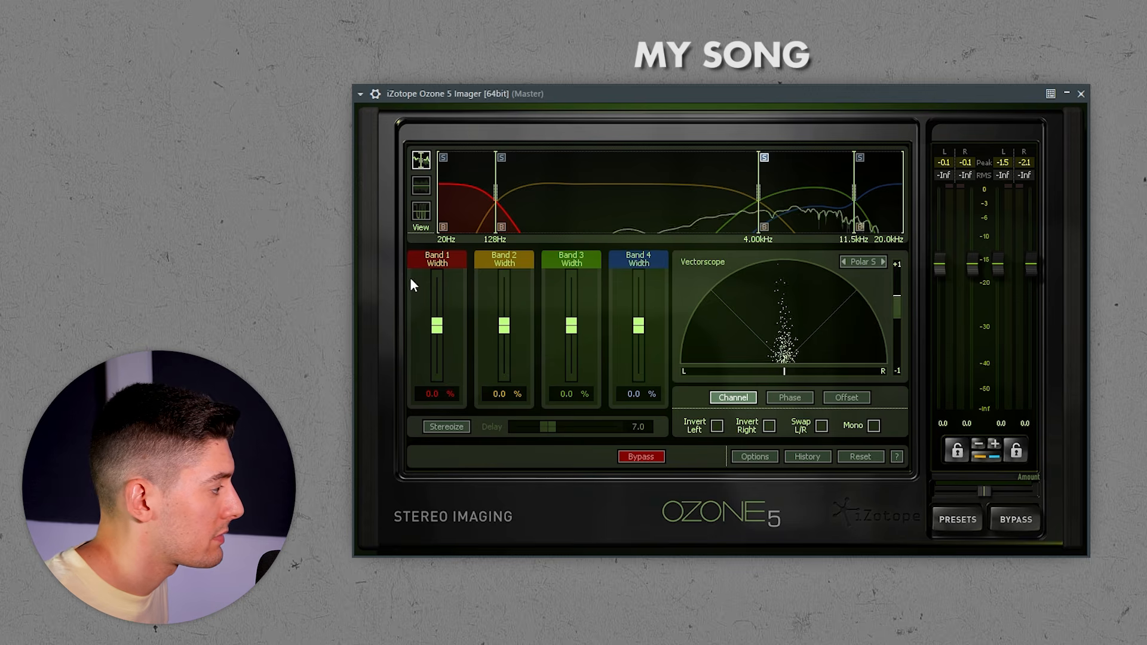
pyautogui.click(421, 211)
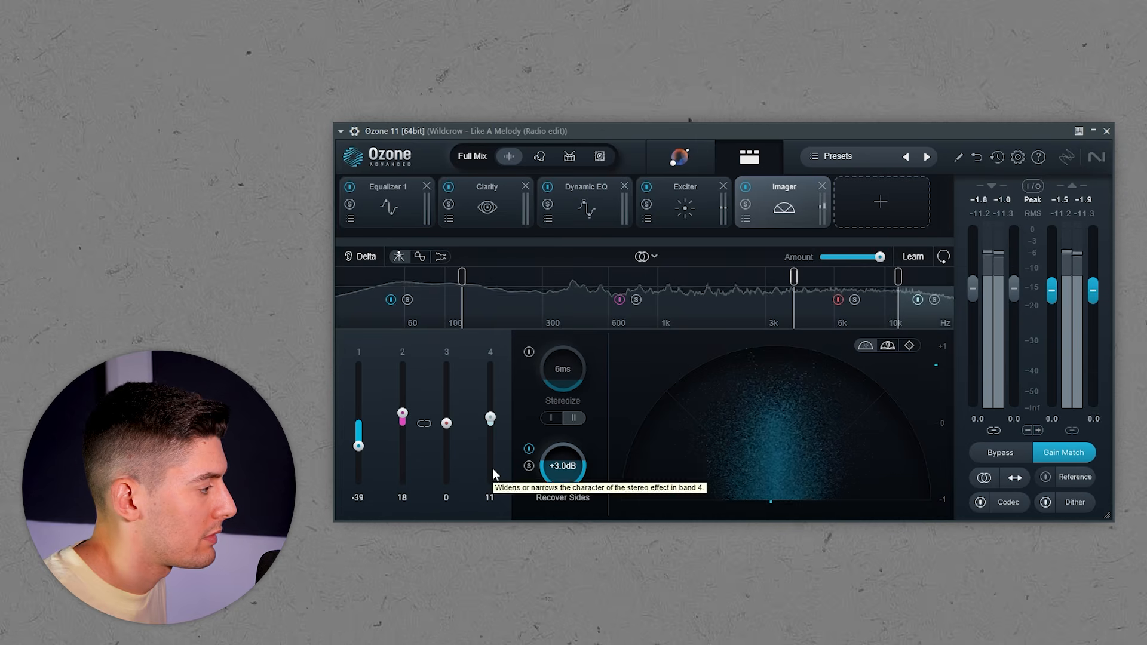
# Compare the song with Ozone 11's whole Imager module bypassed and active during playback.
pyautogui.press('space')
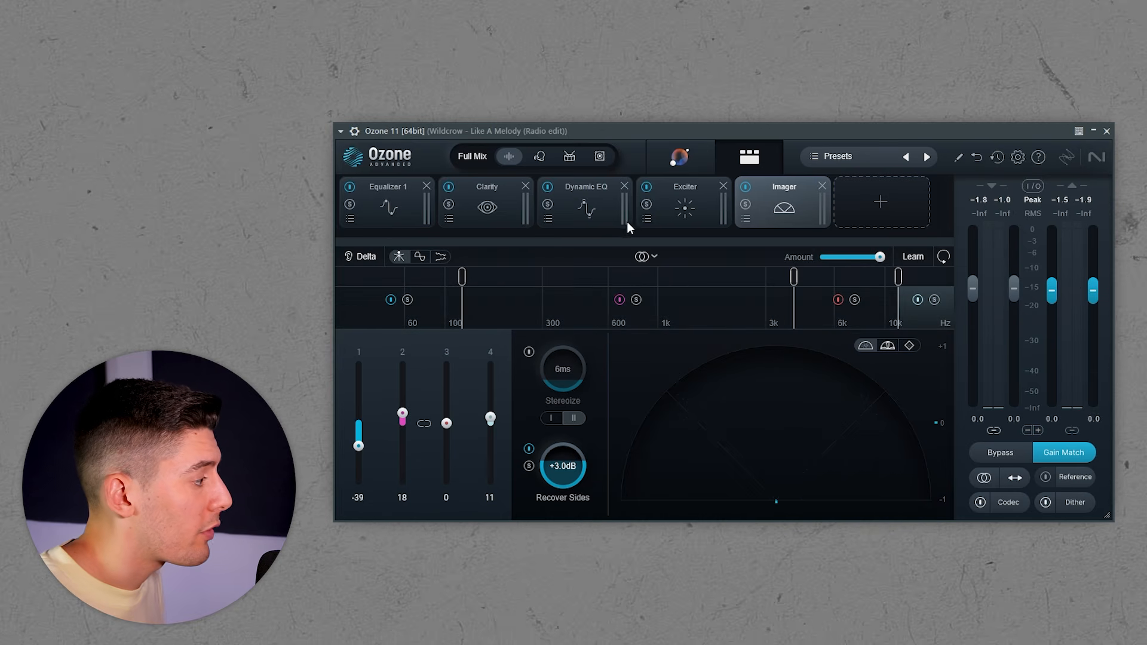
pyautogui.click(746, 187)
pyautogui.press('space')
pyautogui.click(747, 187)
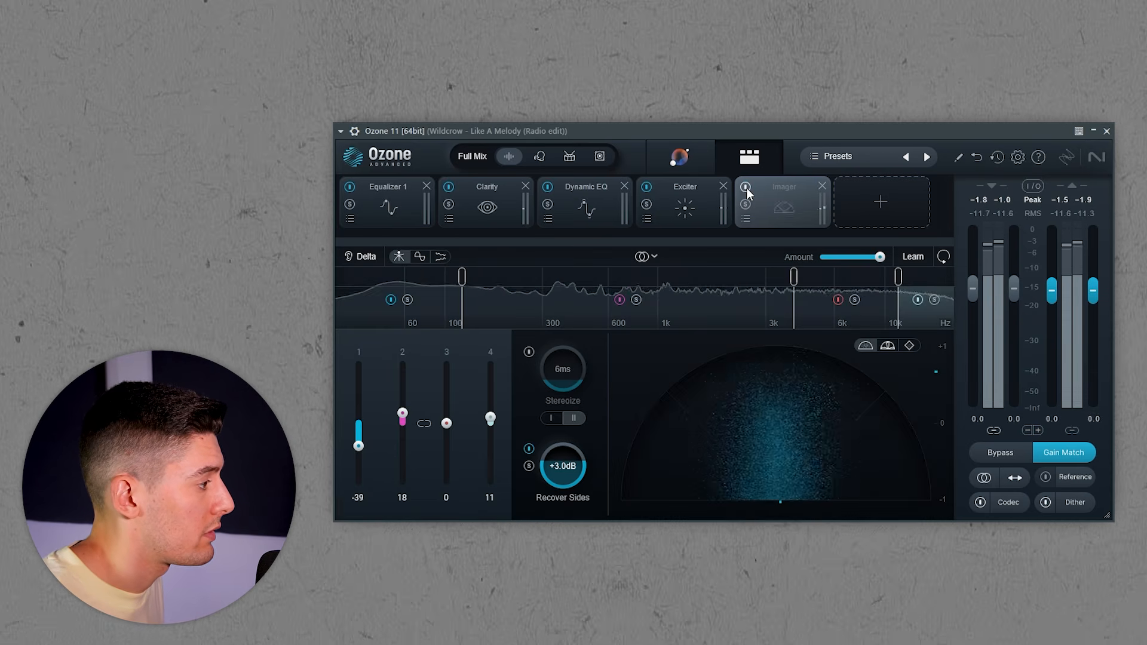
pyautogui.click(747, 187)
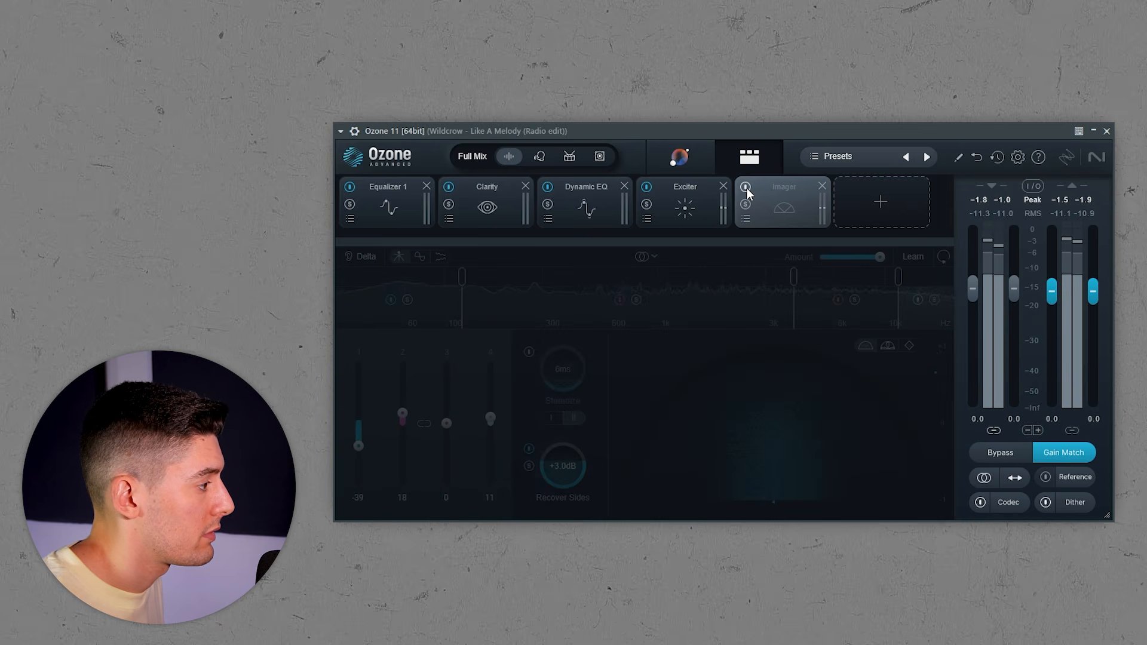
pyautogui.click(746, 187)
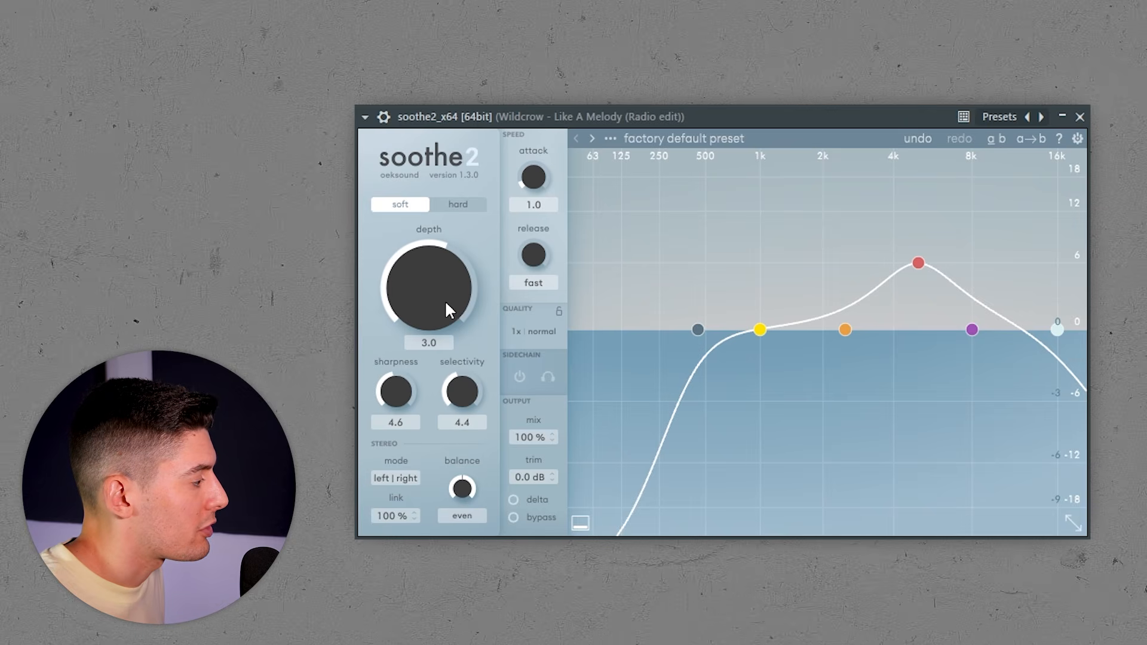
# In soothe2, move the low-cut node down to about 90 Hz and set band 1 to 380 Hz, 6.8 dB sensitivity and Q 0.4.
pyautogui.moveTo(698, 330); pyautogui.dragTo(606, 330)
pyautogui.moveTo(760, 329); pyautogui.dragTo(694, 250)
pyautogui.scroll(-3, 692, 252)
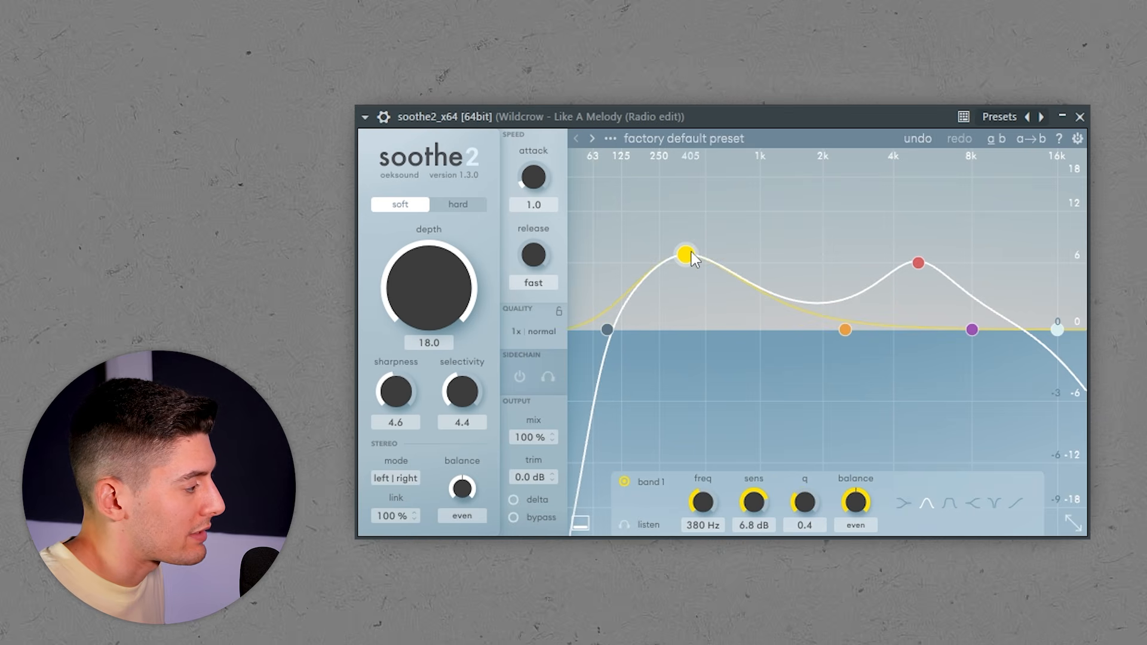
# Monitoring soothe2's delta signal during playback, set selectivity to 7.2, sharpness to 6.1 and depth to -1.6, and return to normal output.
pyautogui.click(514, 499)
pyautogui.press('space')
pyautogui.moveTo(465, 405); pyautogui.dragTo(458, 350)
pyautogui.moveTo(463, 405); pyautogui.dragTo(397, 373)
pyautogui.moveTo(411, 314); pyautogui.dragTo(431, 422)
pyautogui.click(514, 496)
# Lower soothe2's mix to 71% and compare the result with the plugin bypassed.
pyautogui.moveTo(532, 437); pyautogui.dragTo(531, 480)
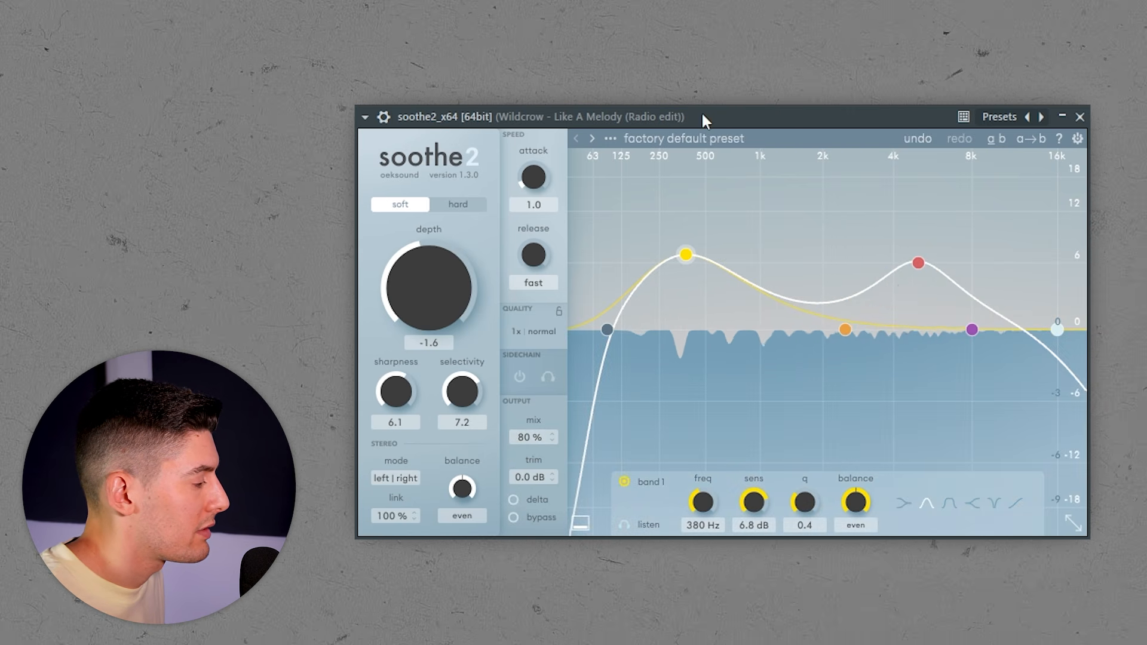
pyautogui.moveTo(532, 437); pyautogui.dragTo(532, 463)
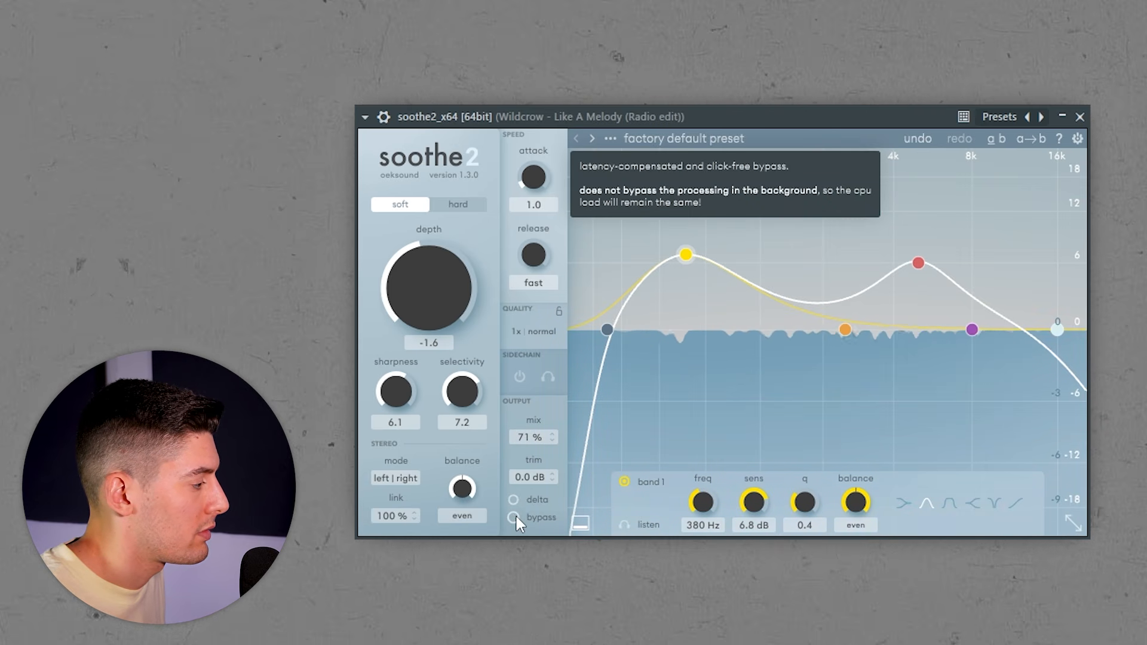
pyautogui.click(517, 518)
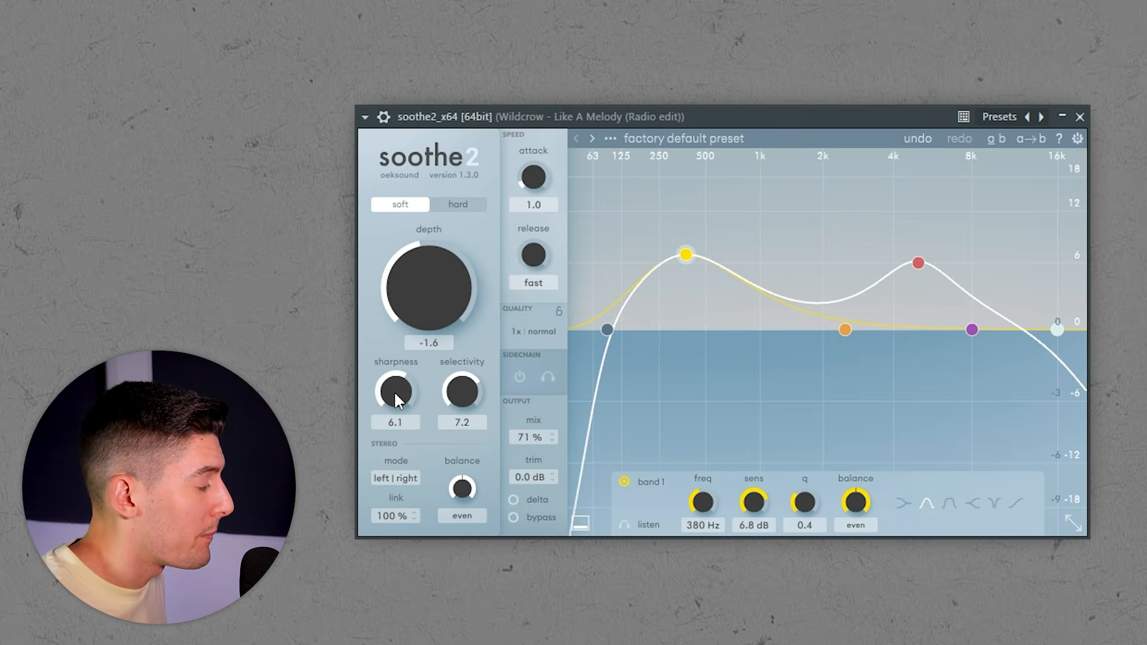
# Set soothe2's sharpness to 0.0 and selectivity to 3.8, compare against bypass, and reduce the mix to about 62%.
pyautogui.moveTo(395, 394); pyautogui.dragTo(400, 425)
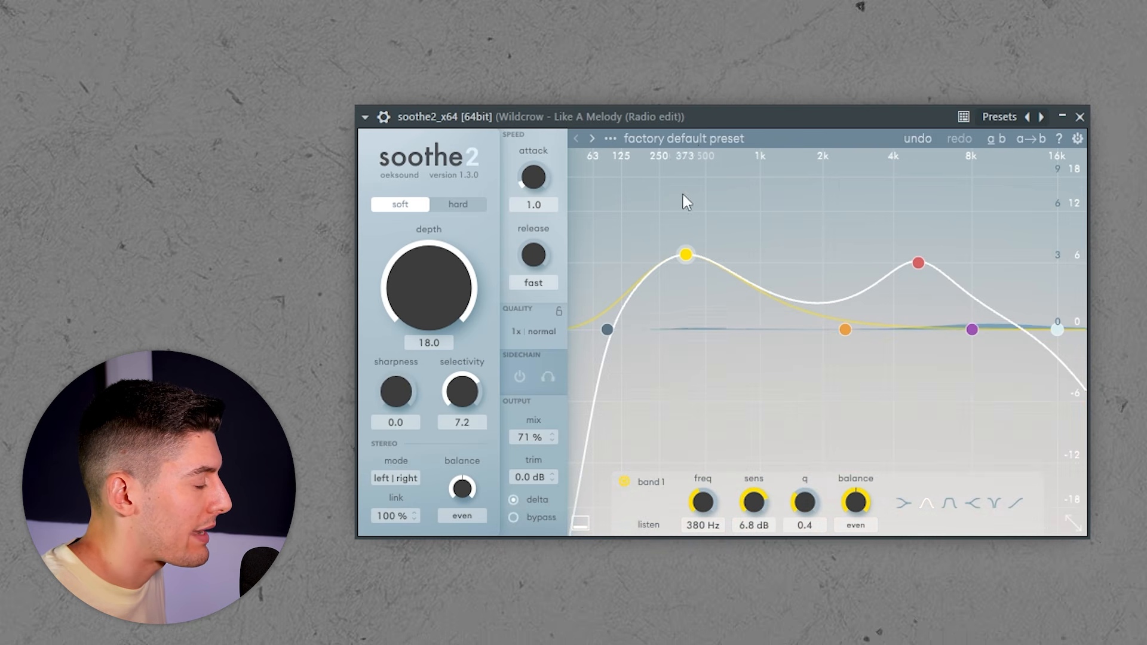
pyautogui.moveTo(452, 460); pyautogui.dragTo(457, 476)
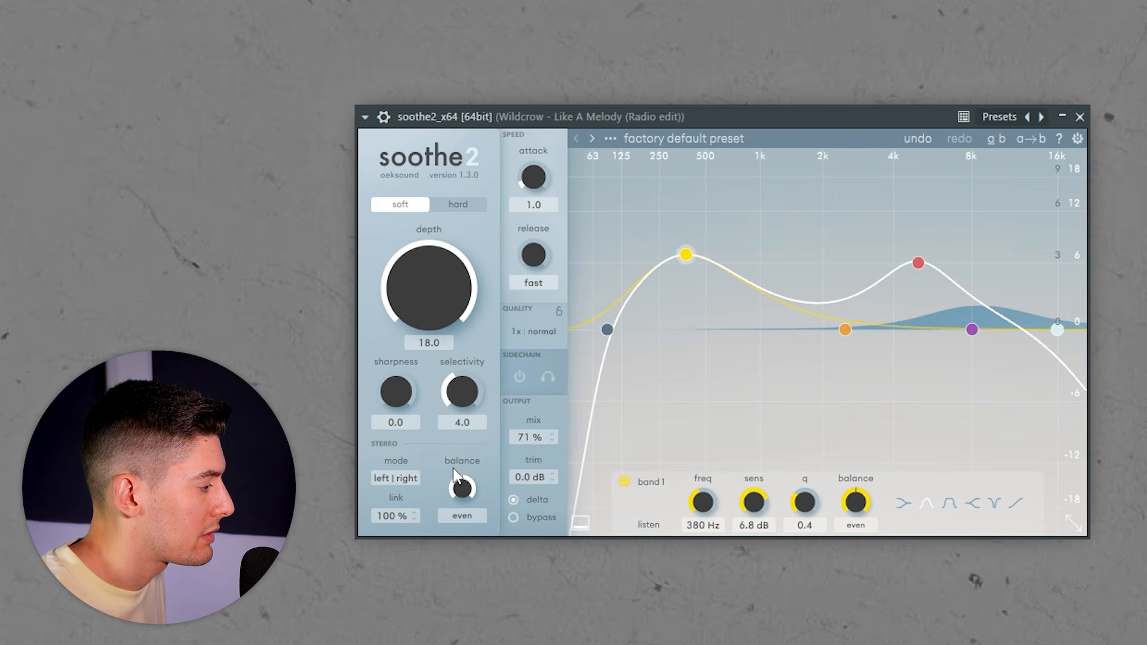
pyautogui.click(513, 501)
pyautogui.click(512, 519)
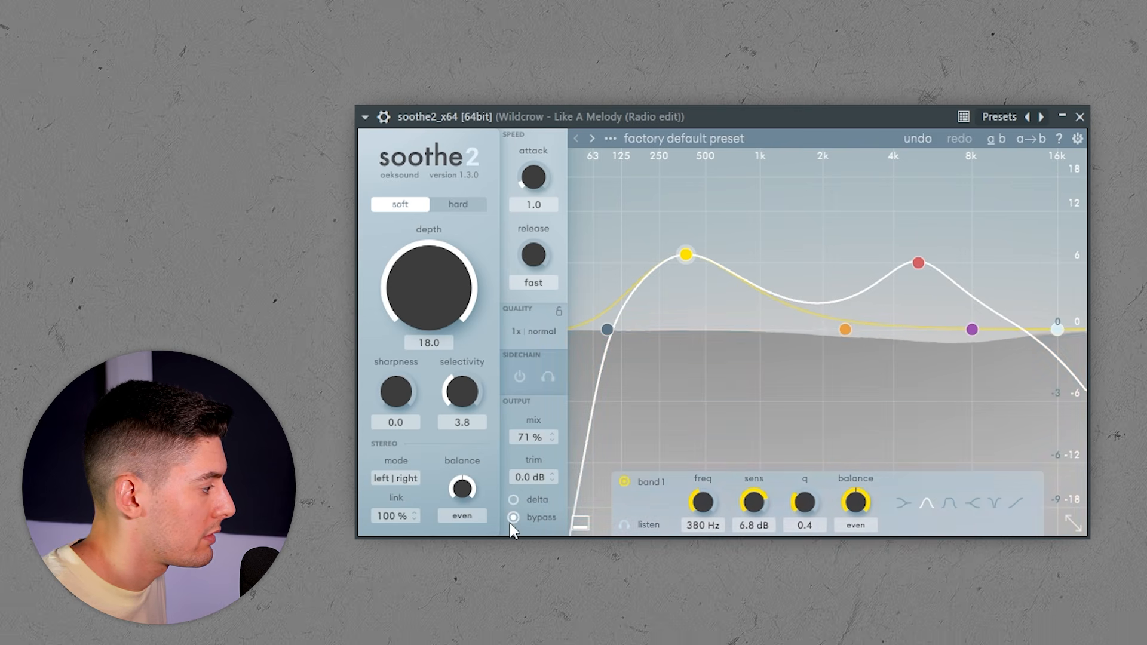
pyautogui.click(512, 518)
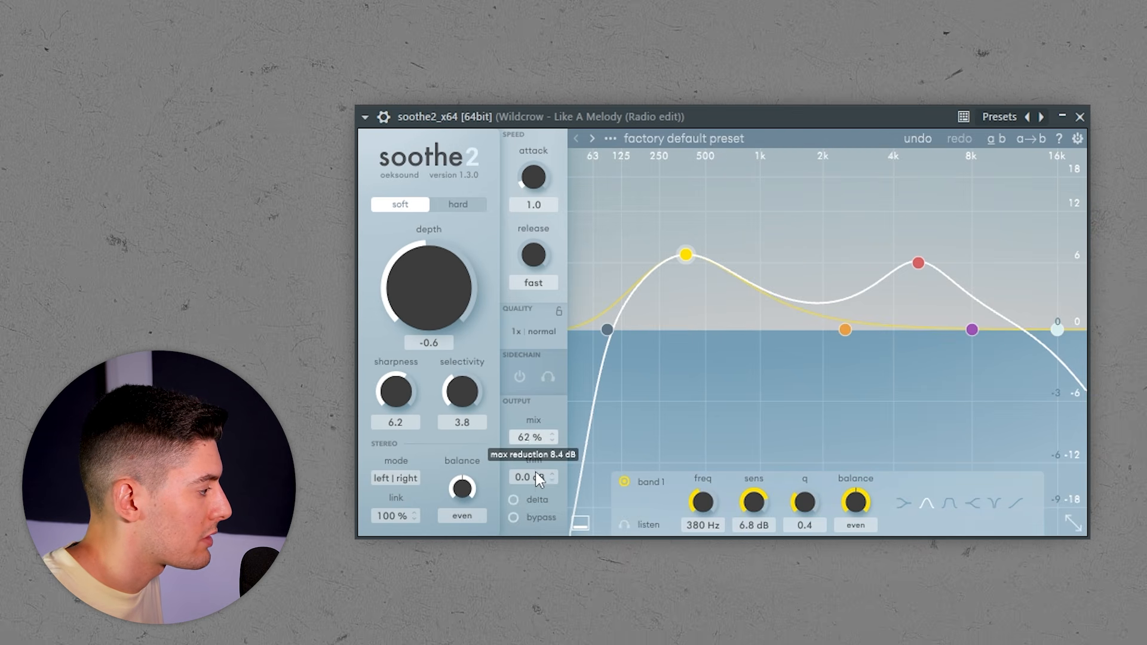
pyautogui.moveTo(536, 495); pyautogui.dragTo(535, 501)
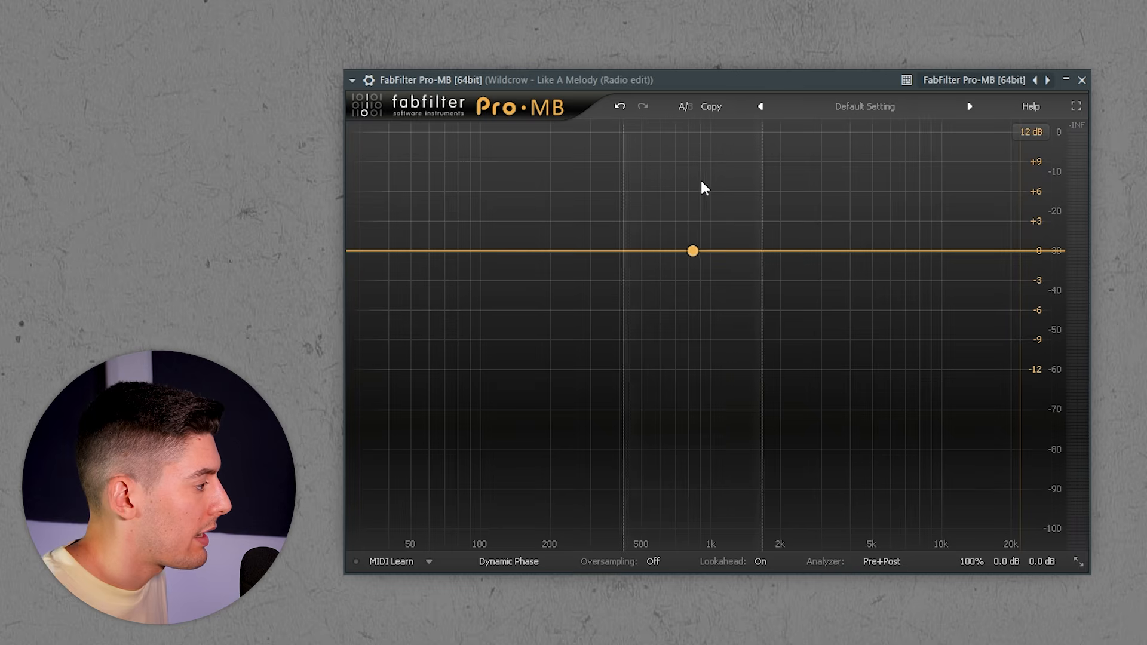
# Create a band in FabFilter Pro-MB, solo it during playback, and set its crossovers to about 600 Hz and 6 kHz.
pyautogui.click(712, 180)
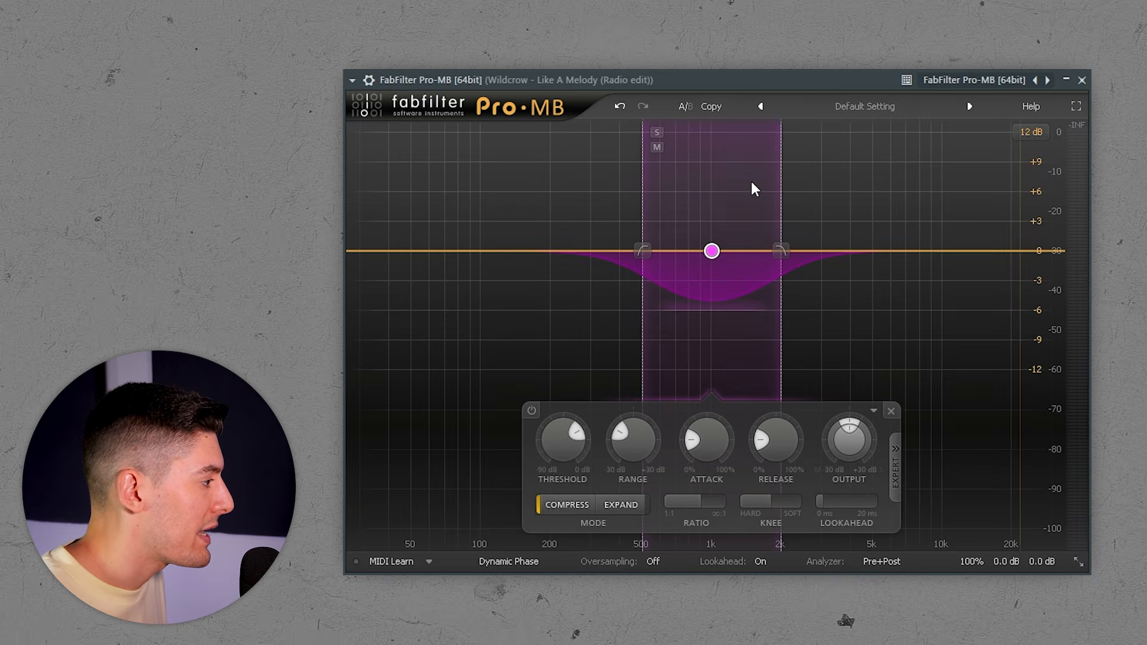
pyautogui.click(656, 132)
pyautogui.press('space')
pyautogui.moveTo(781, 174); pyautogui.dragTo(894, 178)
pyautogui.moveTo(638, 201); pyautogui.dragTo(661, 204)
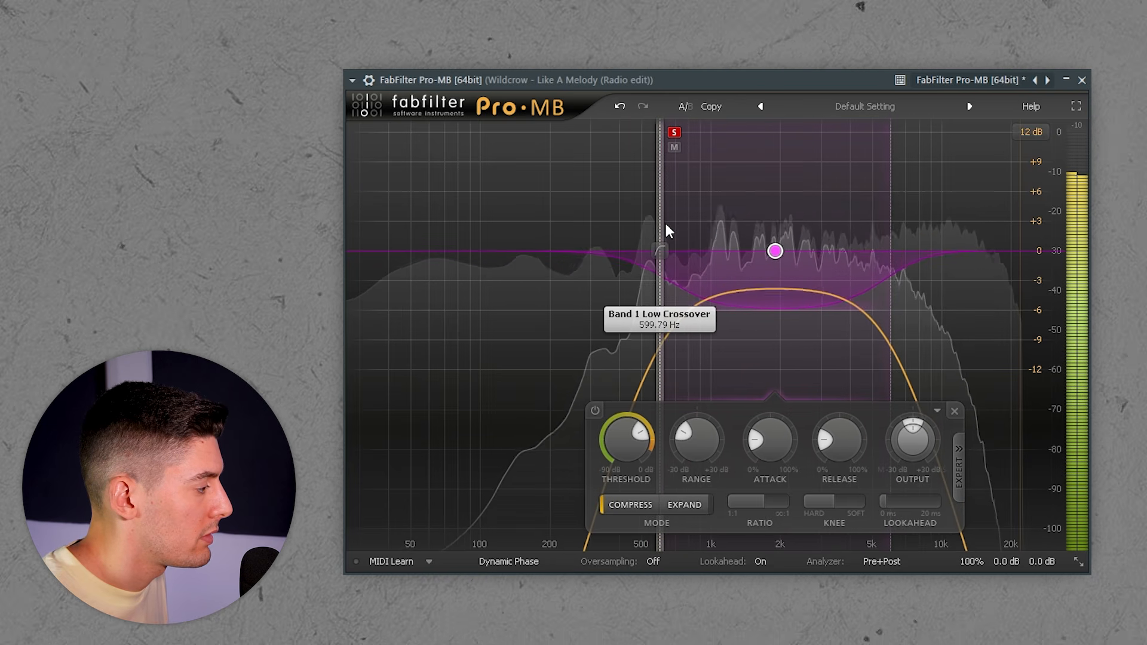
pyautogui.press('space')
# Switch the Pro-MB band to Expand mode and set its range to +3 dB.
pyautogui.click(696, 505)
pyautogui.moveTo(697, 453); pyautogui.dragTo(693, 413)
pyautogui.doubleClick(693, 426)
pyautogui.write('3')
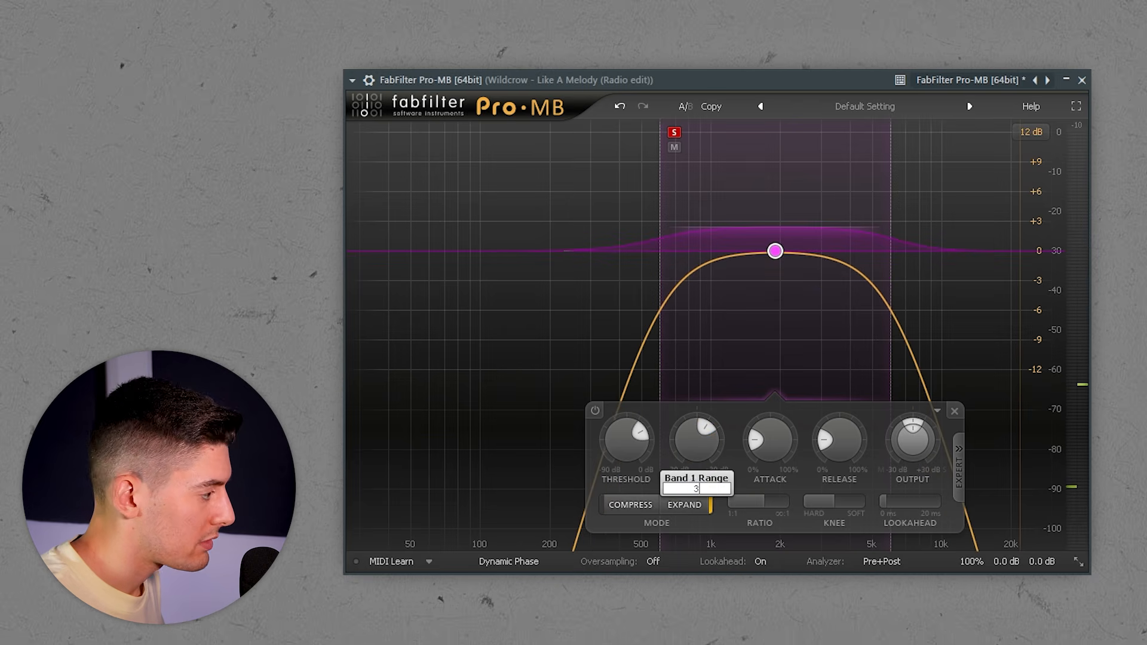
pyautogui.press('Return')
# In the band's expert settings, set side chain filtering to Free and limit the trigger range to frequencies below about 130 Hz.
pyautogui.click(961, 454)
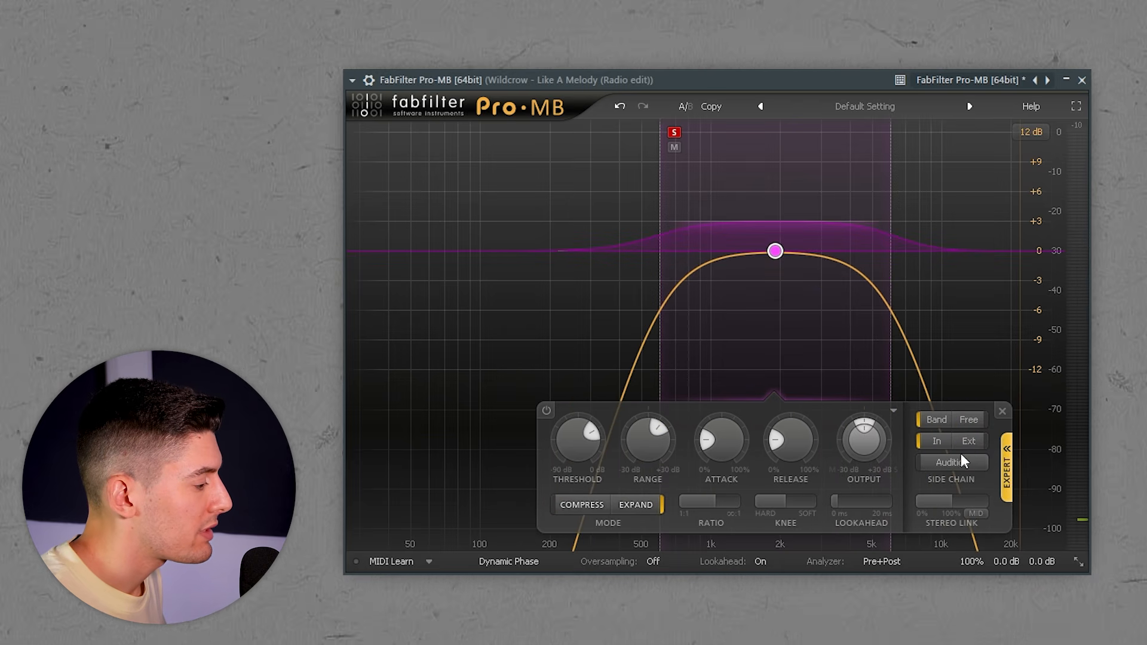
pyautogui.click(971, 419)
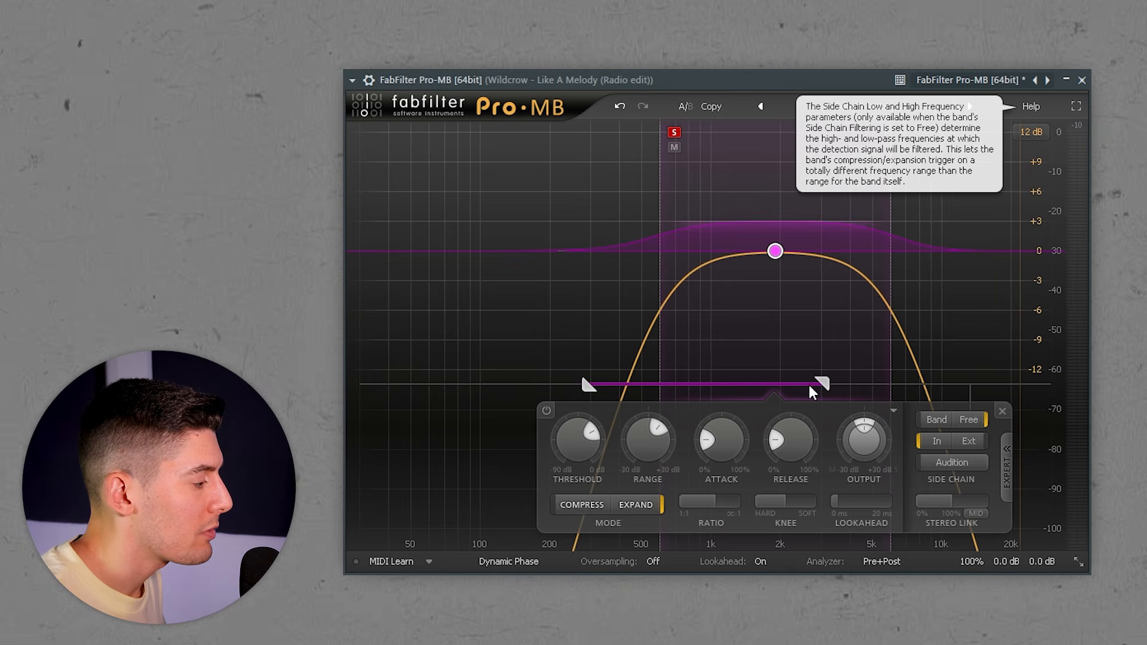
pyautogui.moveTo(798, 380); pyautogui.dragTo(551, 385)
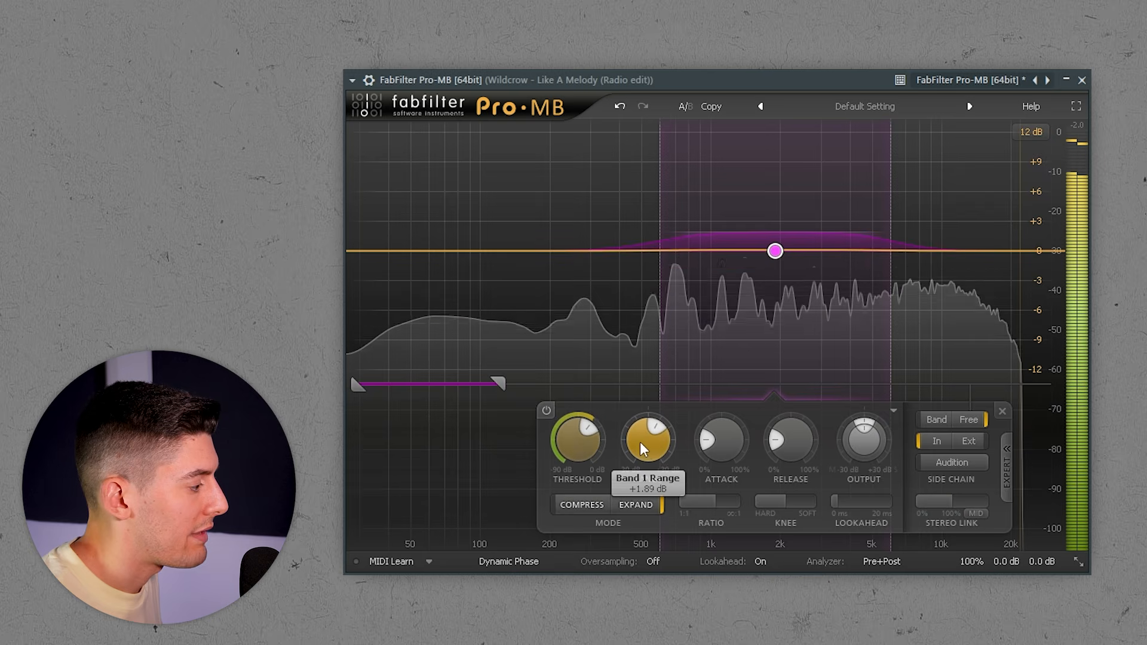
# Toggle the expansion band for comparison, and raise its high crossover to about 6.7 kHz and low crossover to about 700 Hz.
pyautogui.click(546, 411)
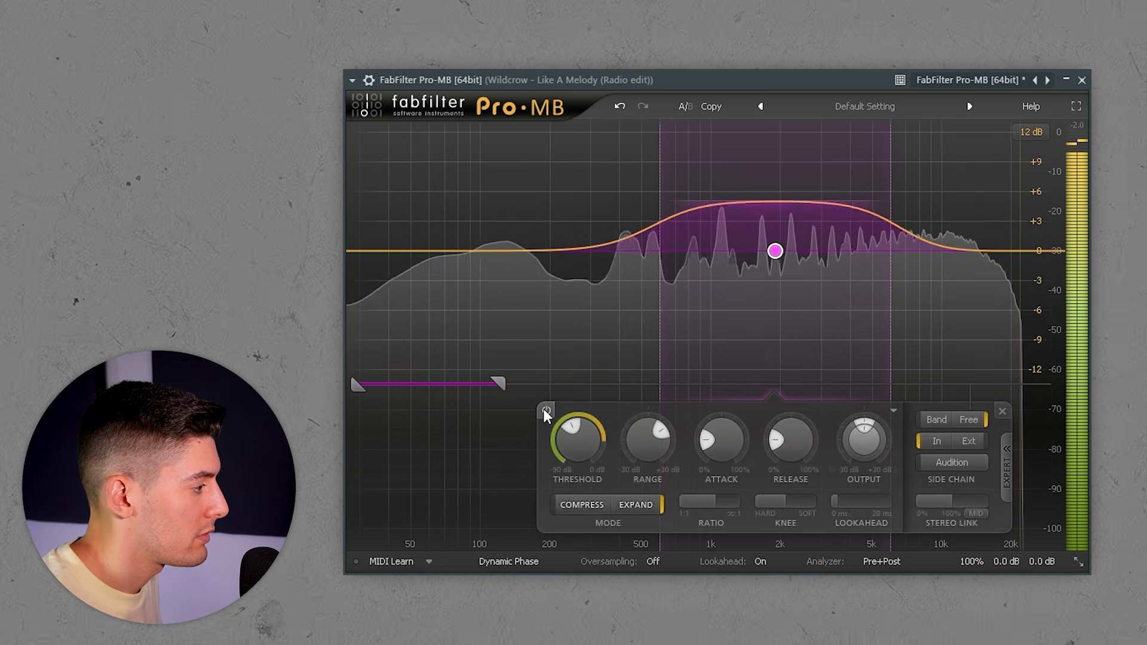
pyautogui.moveTo(891, 284); pyautogui.dragTo(901, 283)
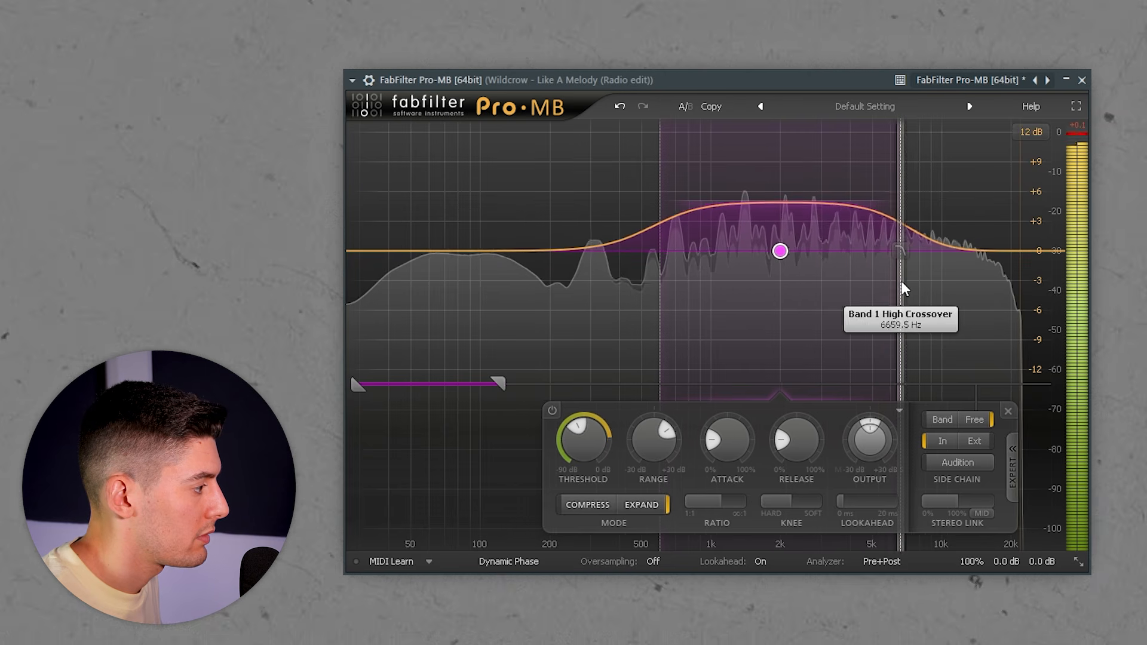
pyautogui.moveTo(661, 299); pyautogui.dragTo(678, 278)
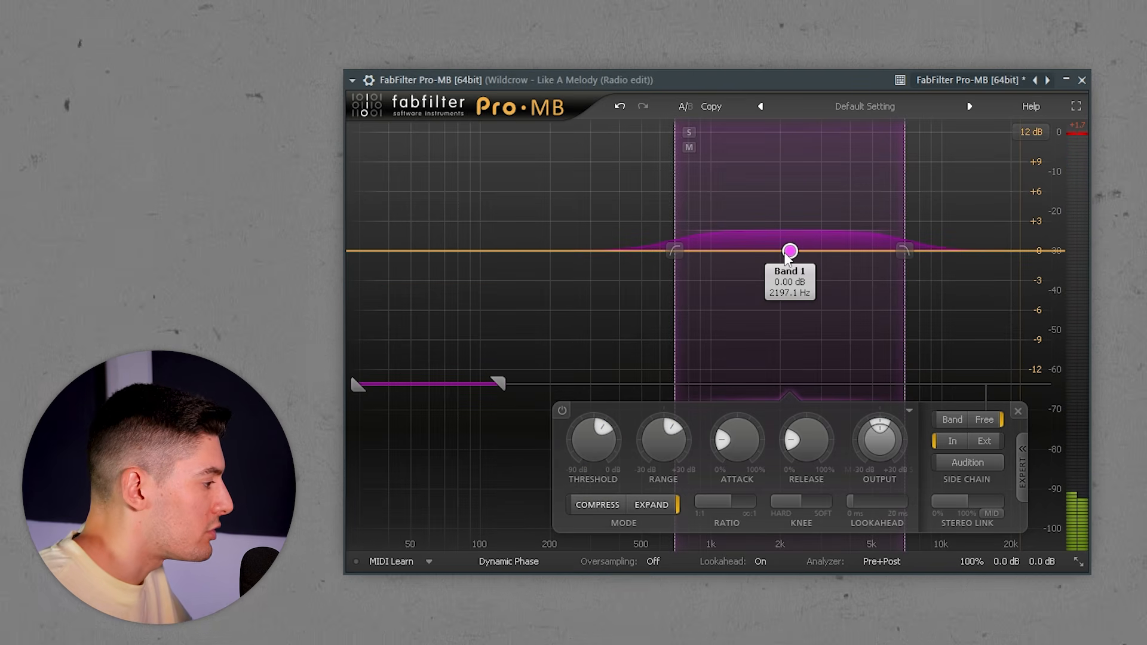
# Compare the song with the Pro-MB expansion band bypassed and active during playback.
pyautogui.click(562, 411)
pyautogui.press('space')
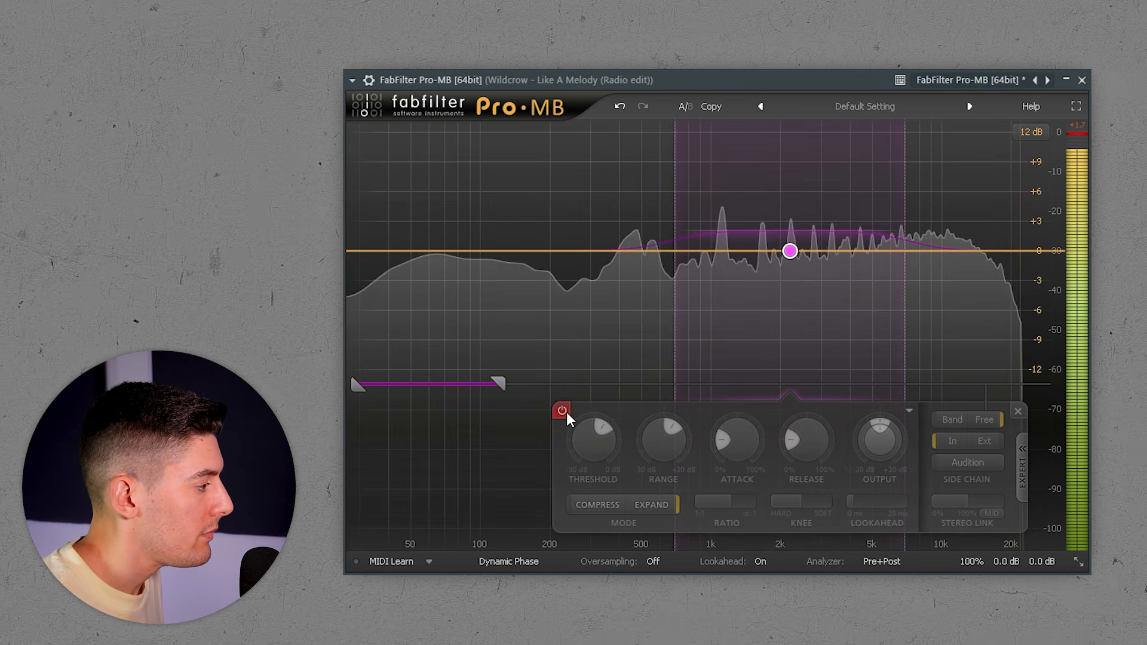
pyautogui.click(565, 412)
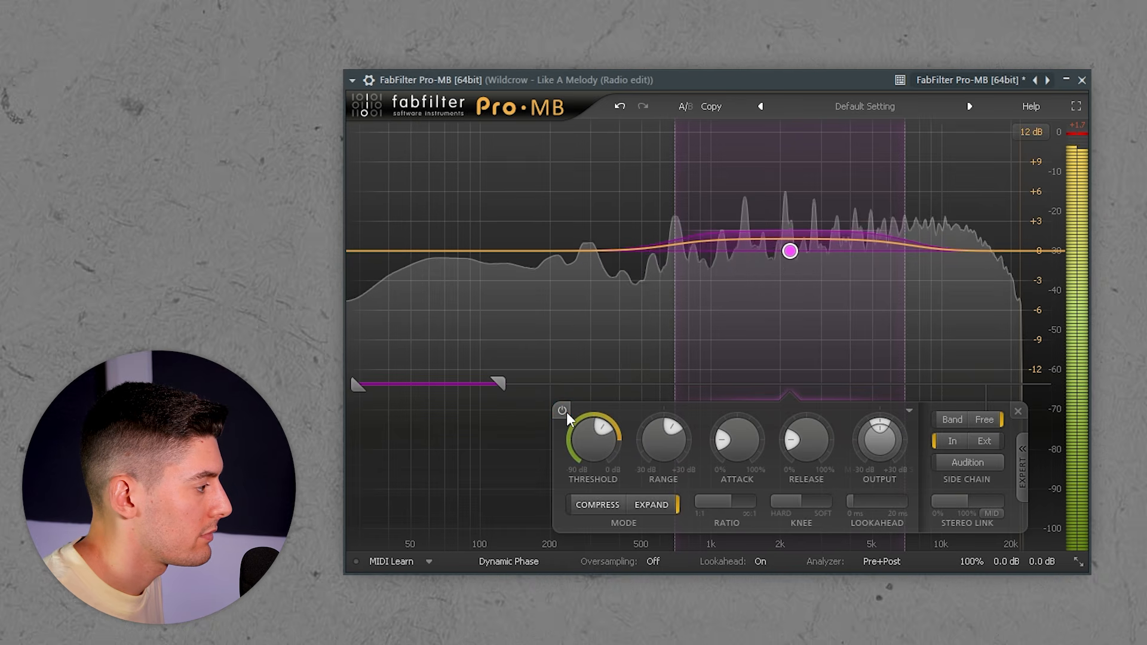
# Shift the expansion band's crossovers up to about 800 Hz and 8.3 kHz, and compare the band bypassed and active.
pyautogui.moveTo(906, 280); pyautogui.dragTo(922, 281)
pyautogui.moveTo(674, 205); pyautogui.dragTo(687, 205)
pyautogui.click(577, 411)
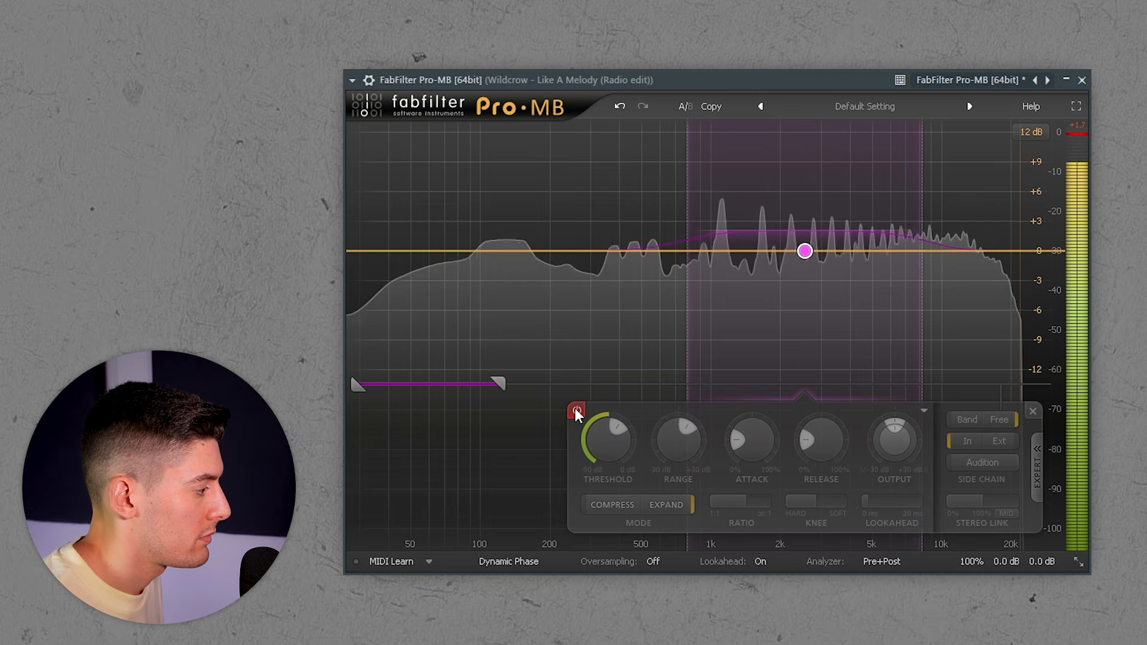
pyautogui.click(576, 411)
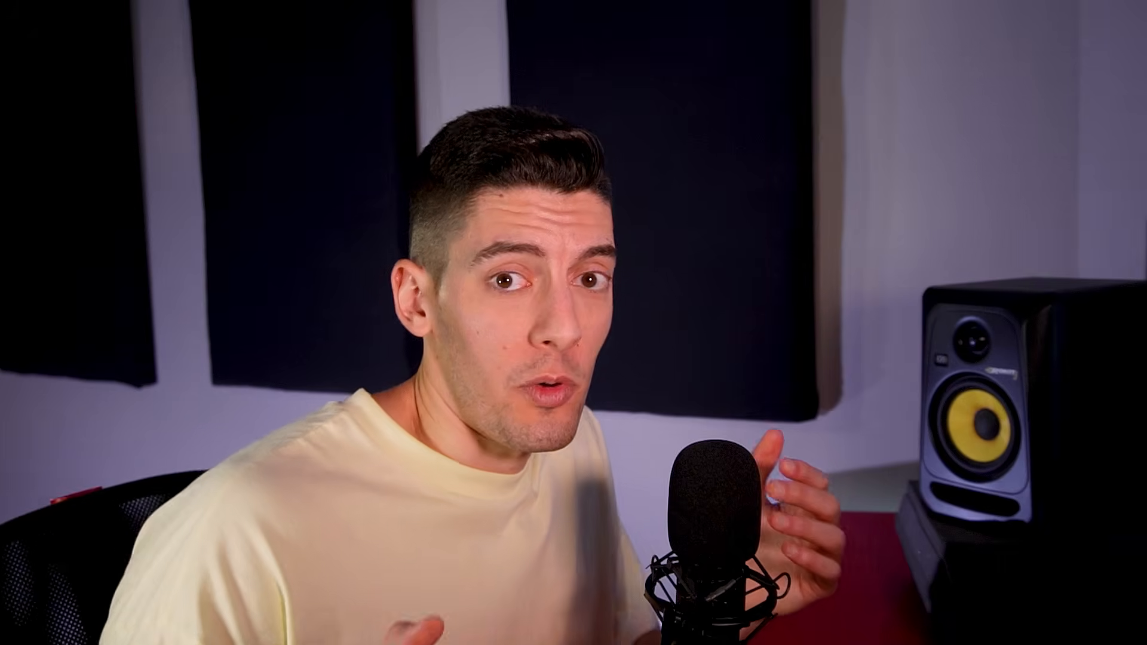
# In FabFilter Pro-Q 3, add a second low cut at about 13 Hz, apply it to Stereo and set its slope to 24 dB/oct.
pyautogui.moveTo(524, 295)
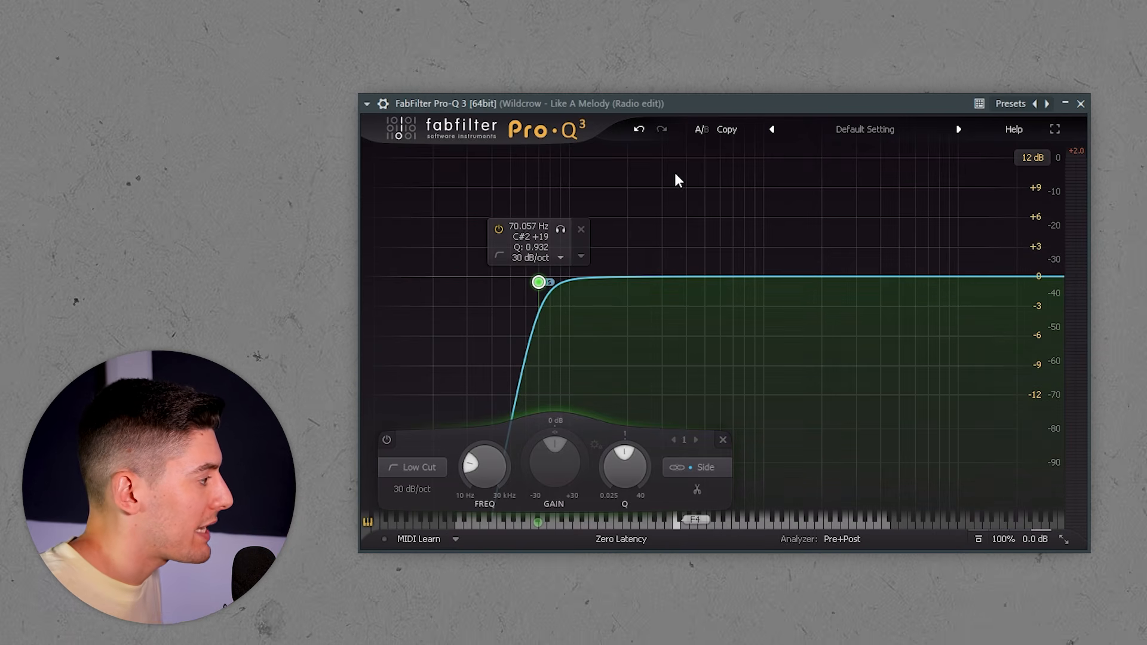
pyautogui.doubleClick(397, 277)
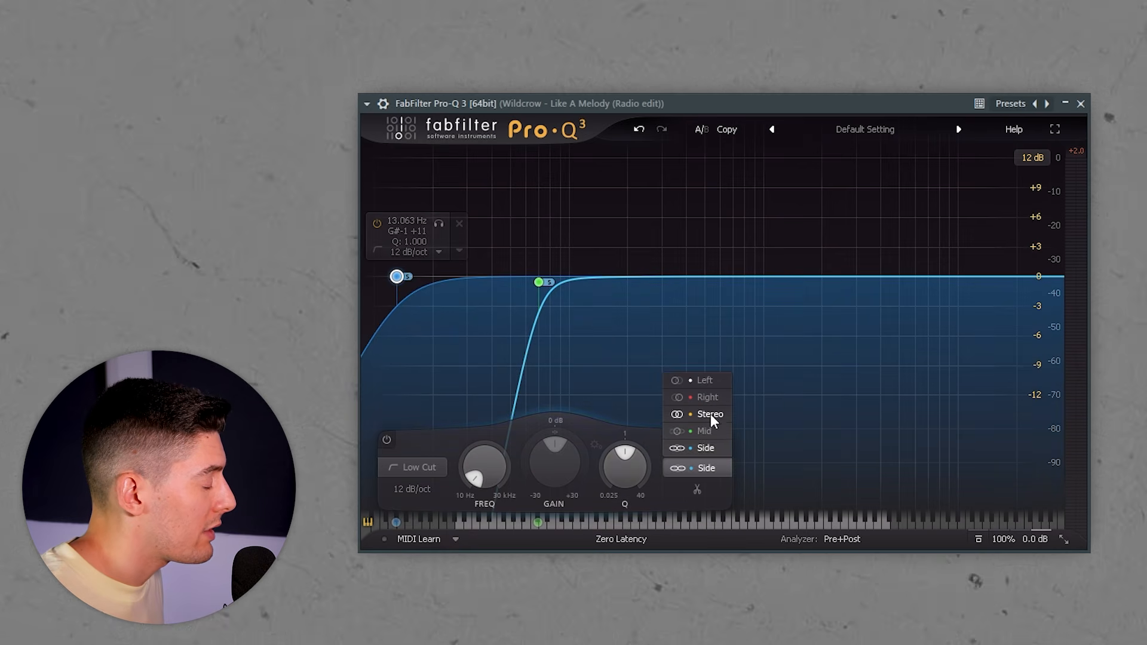
pyautogui.click(710, 414)
pyautogui.scroll(6, 394, 282)
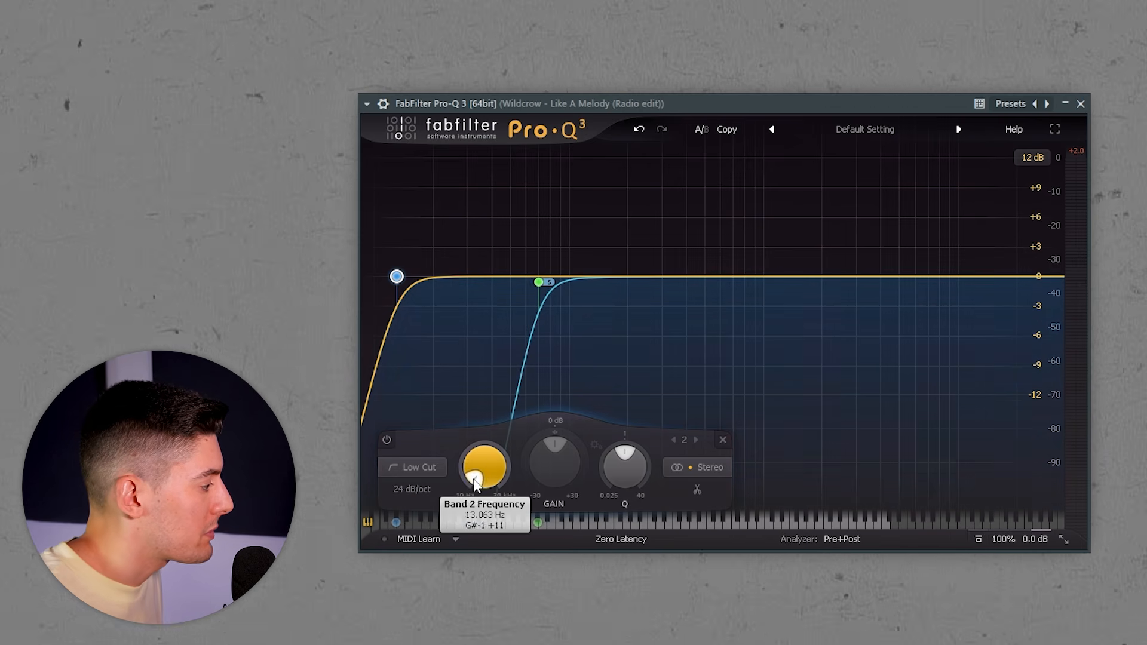
# Set the second low cut's frequency to 30 Hz and listen to the result during playback.
pyautogui.scroll(6, 473, 472)
pyautogui.scroll(-3, 473, 472)
pyautogui.scroll(2, 475, 475)
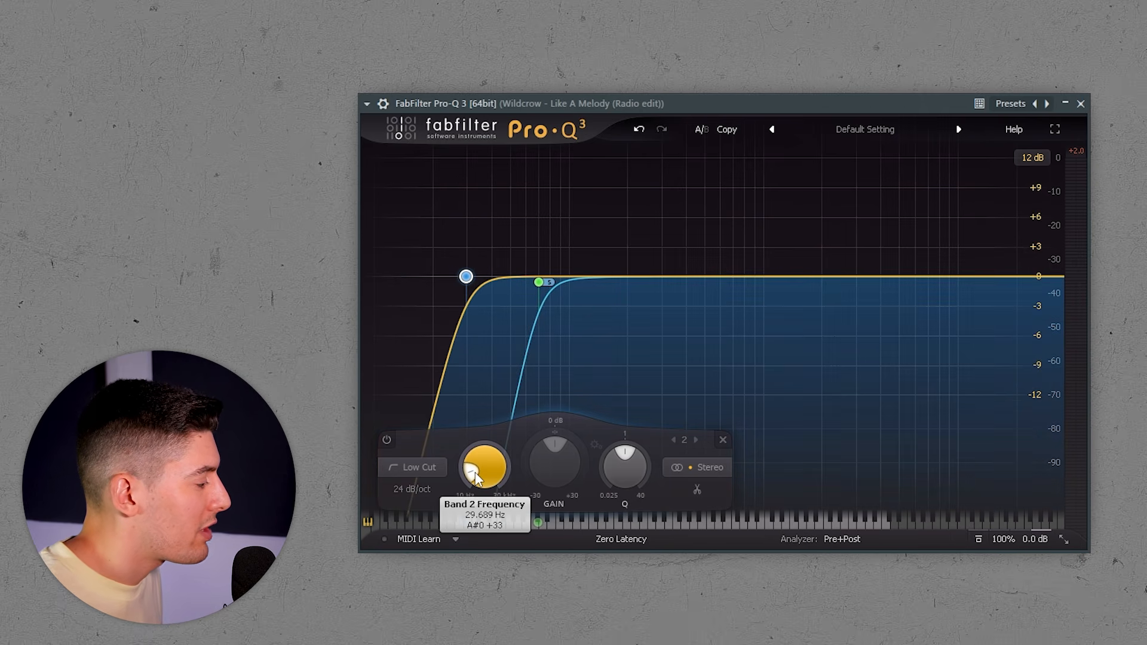
pyautogui.press('Return')
pyautogui.press('space')
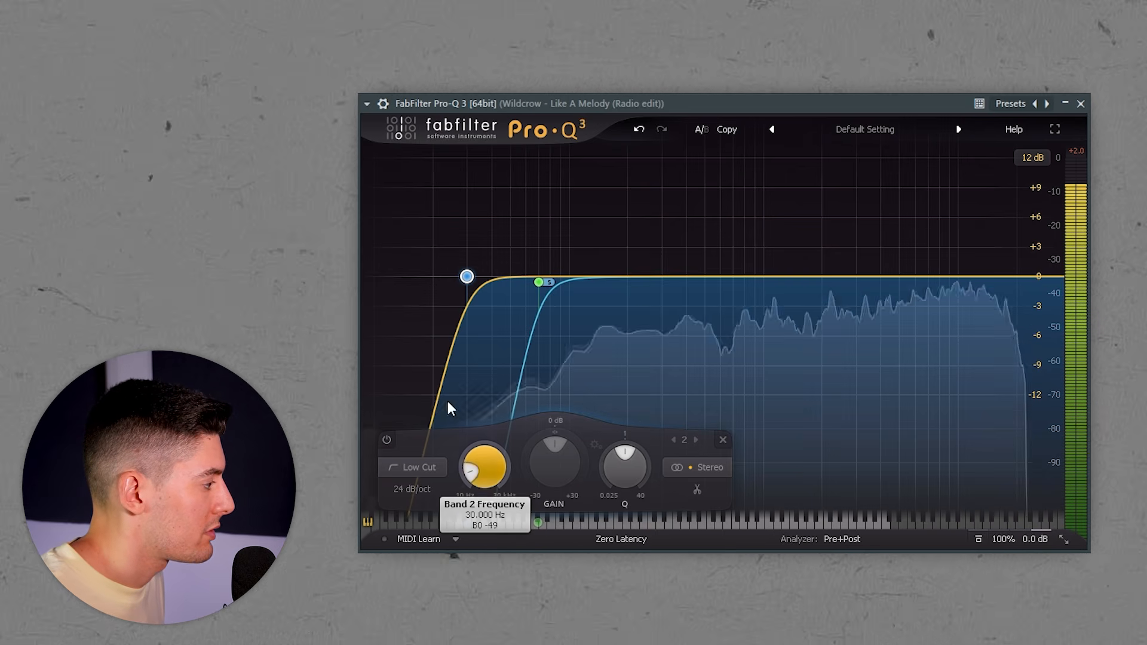
pyautogui.press('space')
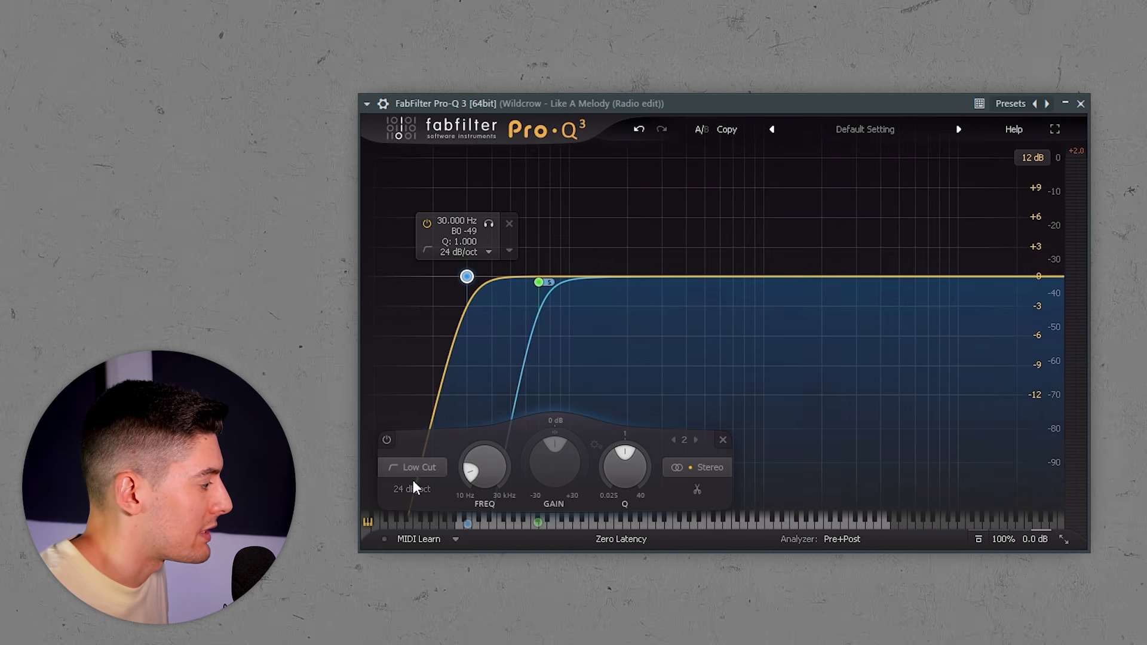
# Widen the EQ display range to 30 dB and add a stereo high cut at 19500 Hz with a 30 dB/oct slope.
pyautogui.click(1033, 157)
pyautogui.click(1045, 232)
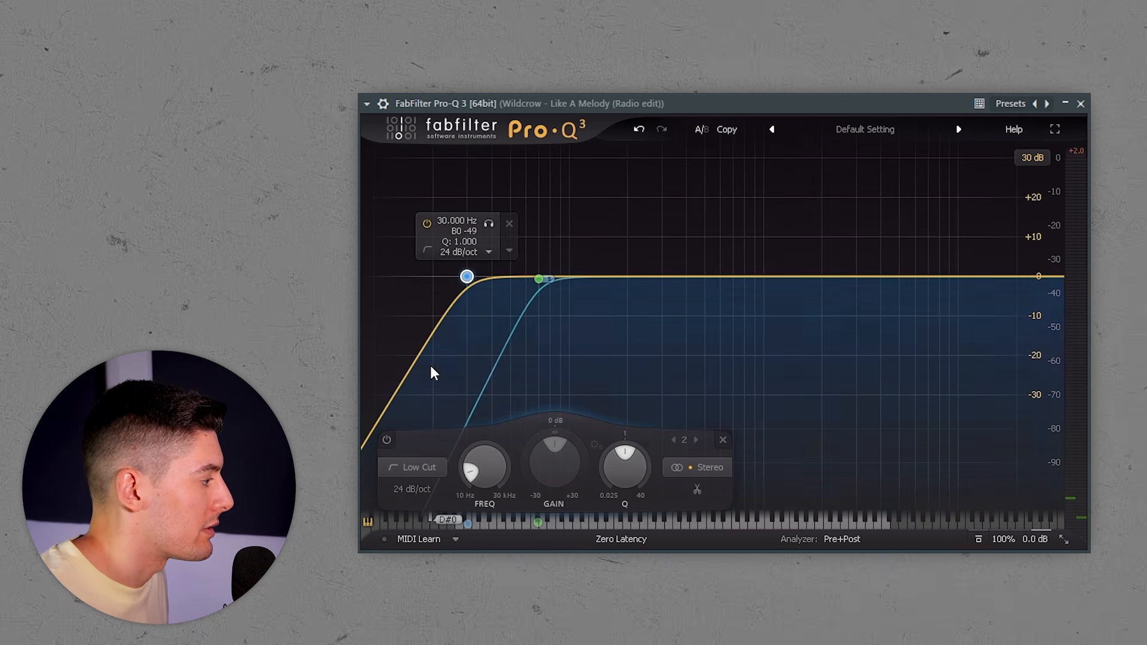
pyautogui.doubleClick(1039, 277)
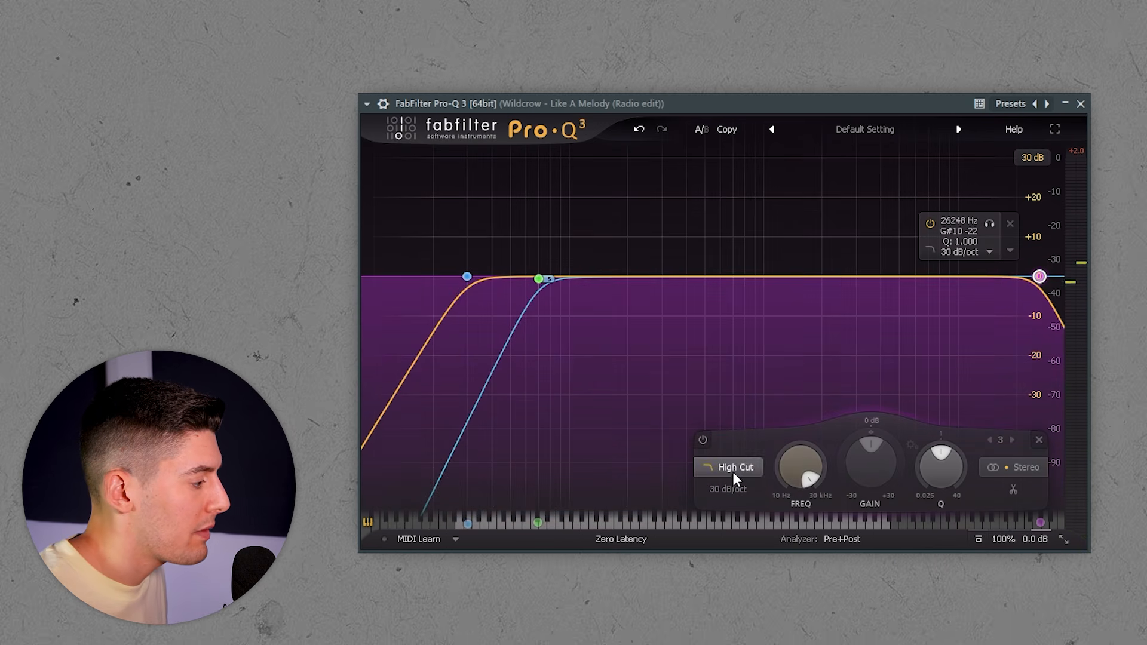
pyautogui.doubleClick(808, 481)
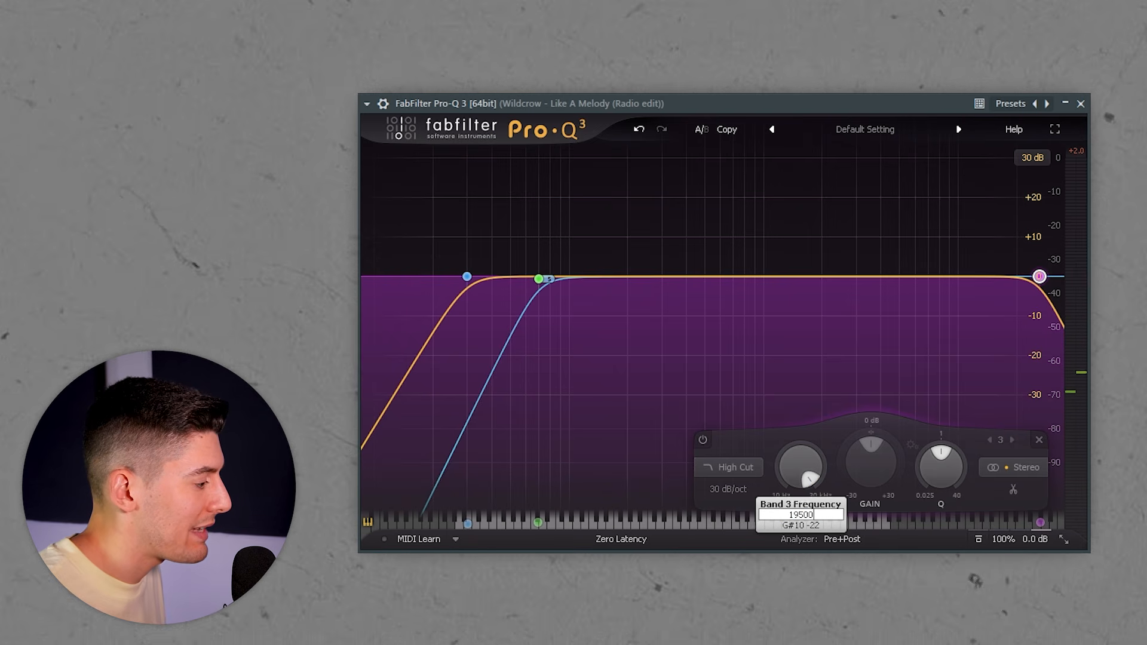
pyautogui.moveTo(1010, 278)
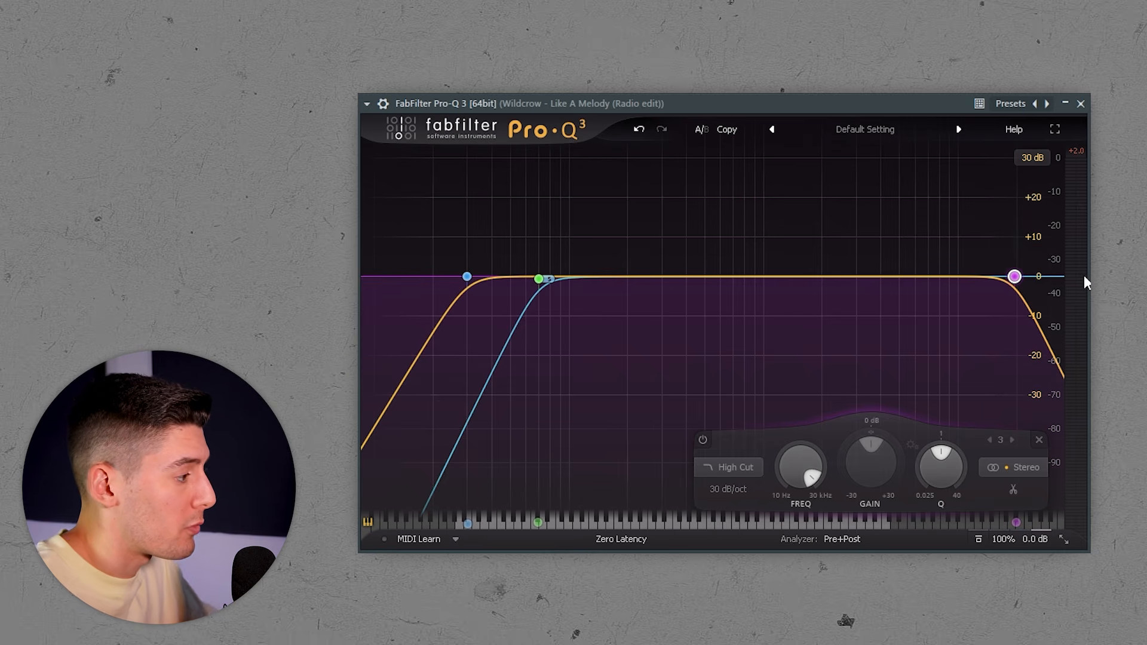
# Check the high cut against the spectrum during playback and return the EQ display range to 12 dB.
pyautogui.press('space')
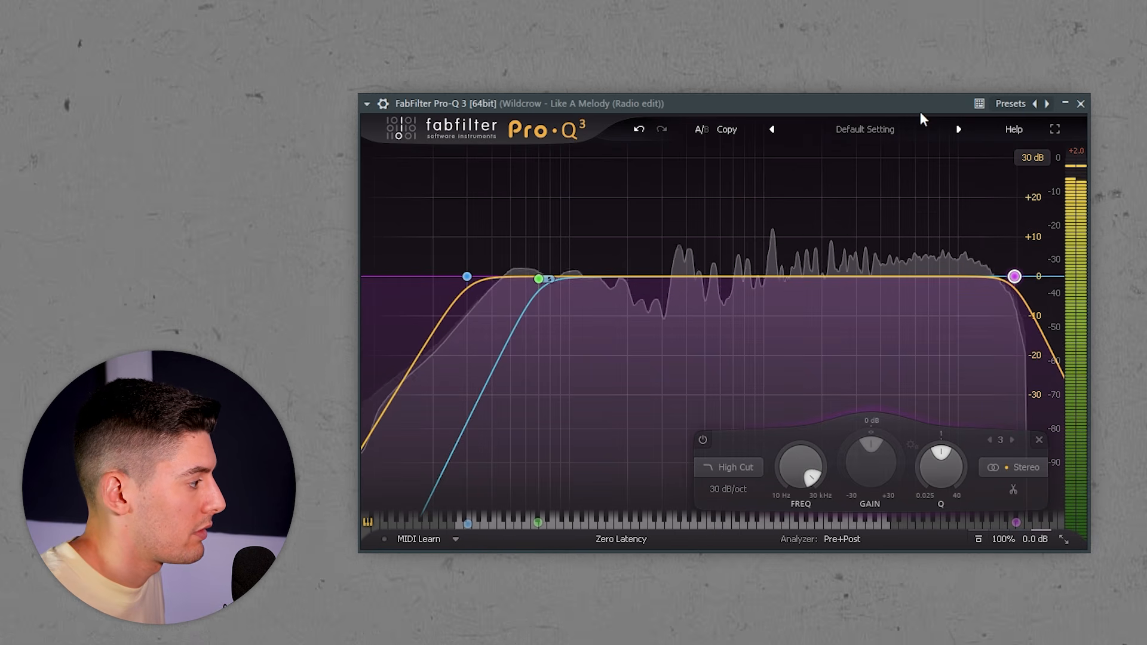
pyautogui.press('space')
pyautogui.moveTo(950, 276)
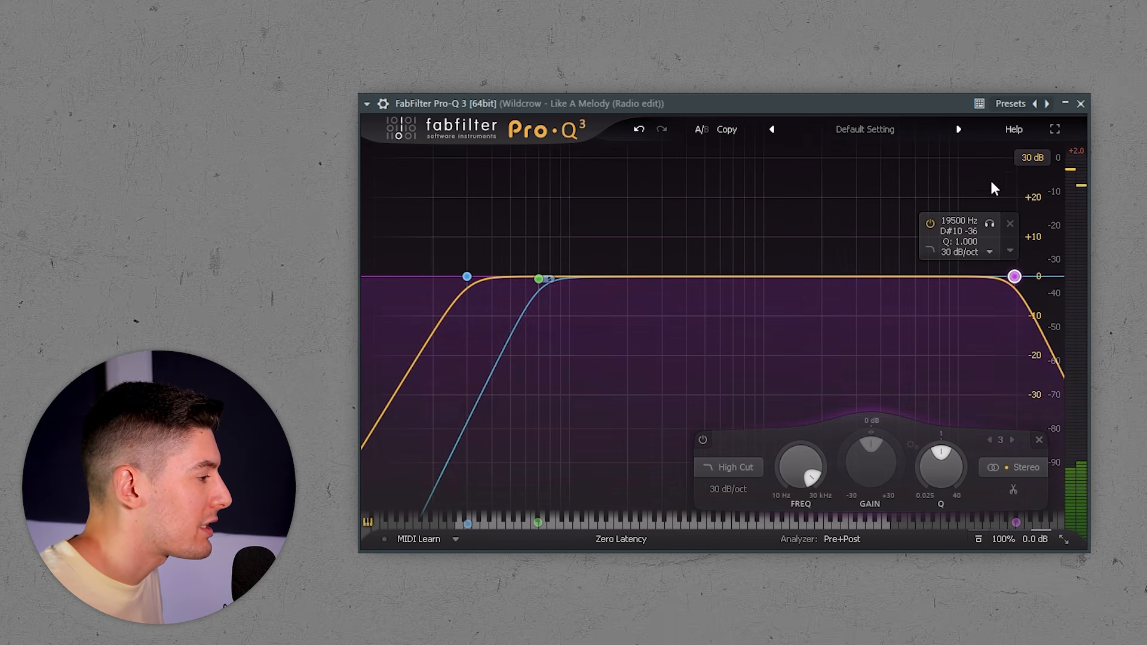
pyautogui.click(1032, 157)
pyautogui.click(1046, 213)
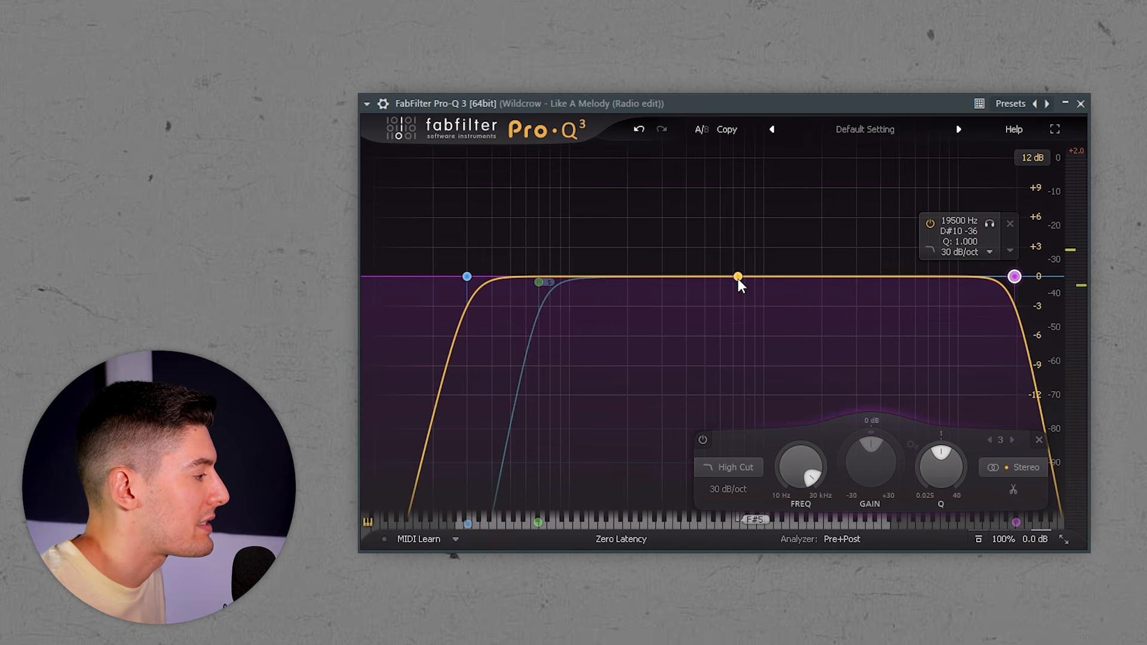
# Add a bell band at about 376 Hz with 0 dB gain and a slight downward dynamic range, and compare it bypassed and active.
pyautogui.press('space')
pyautogui.moveTo(733, 277); pyautogui.dragTo(686, 307)
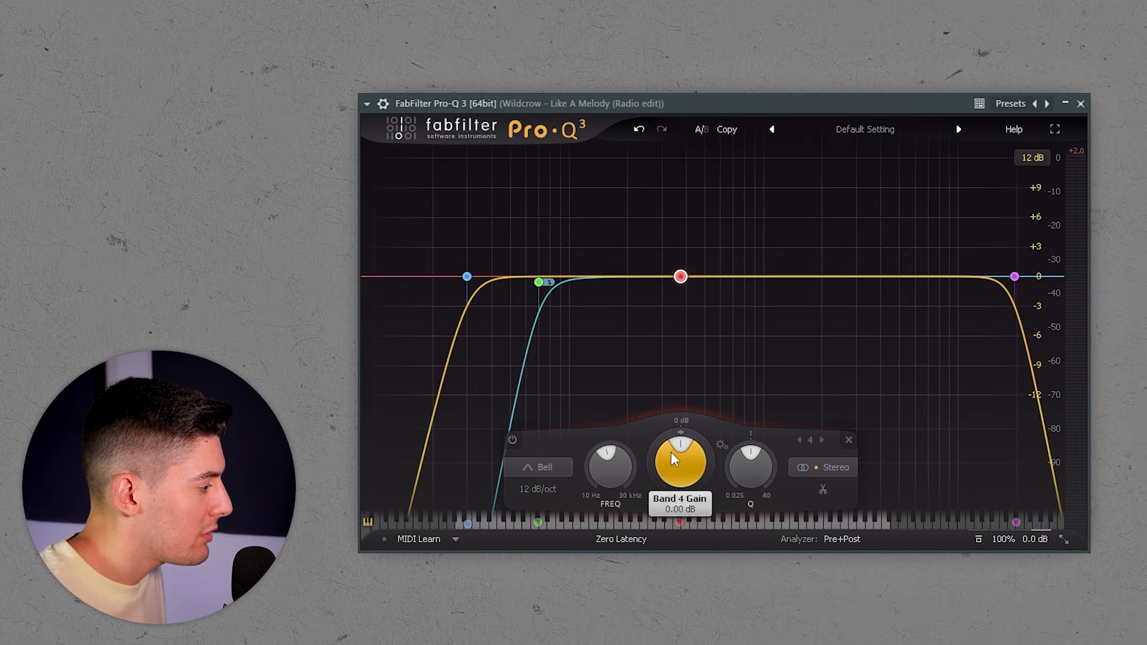
pyautogui.moveTo(652, 457); pyautogui.dragTo(652, 482)
pyautogui.press('space')
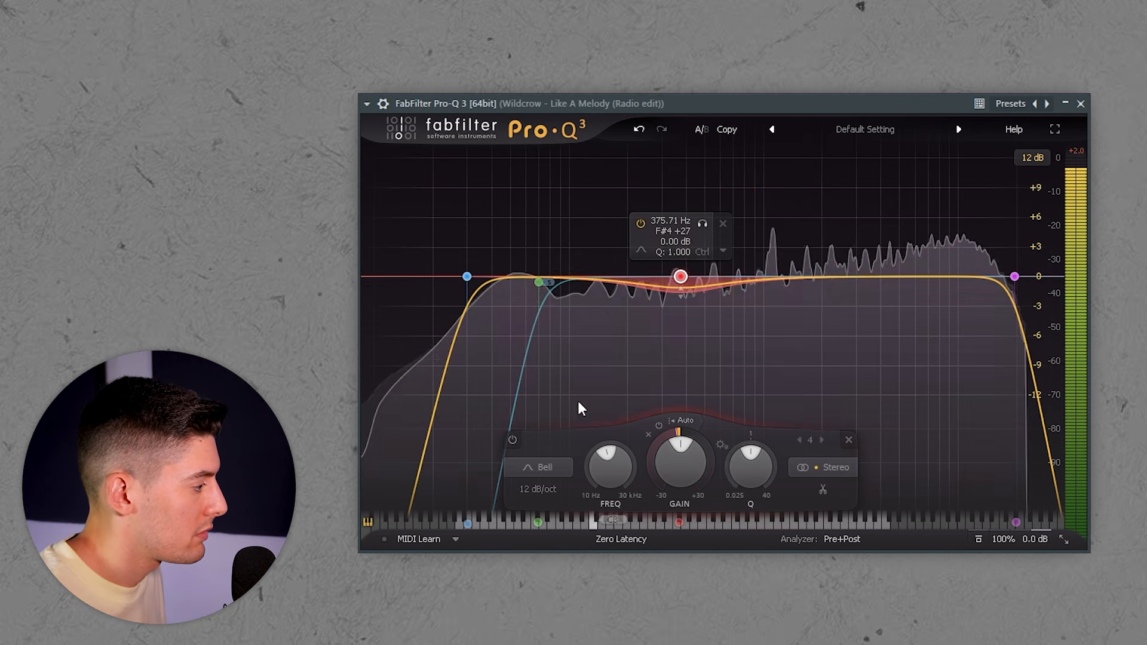
pyautogui.click(514, 441)
pyautogui.click(514, 440)
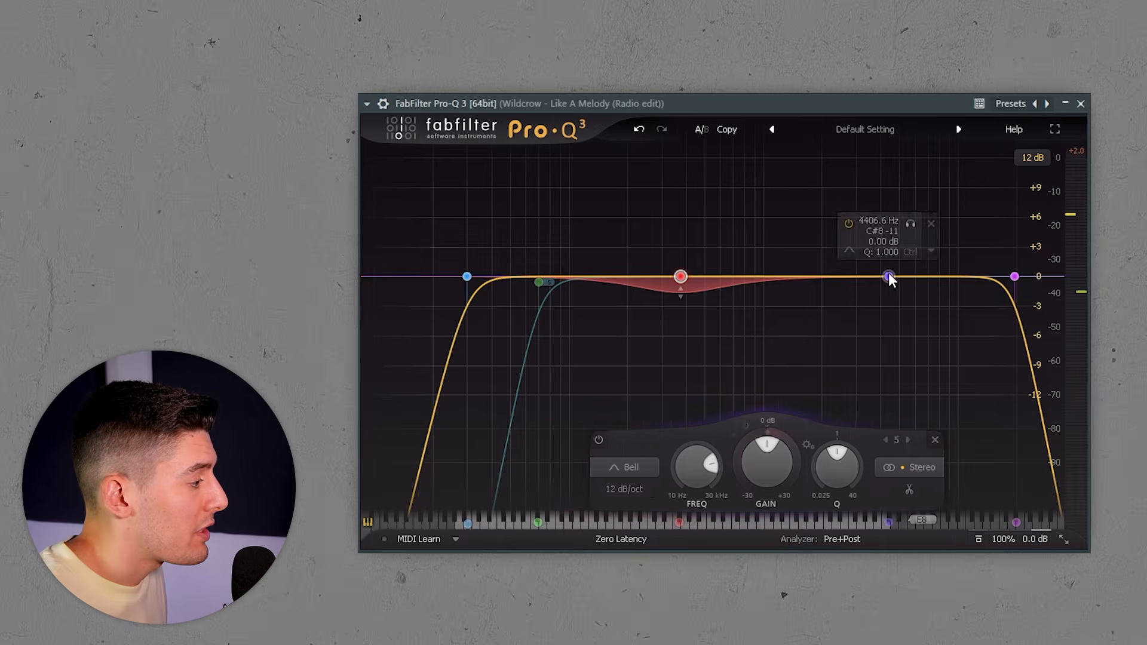
# Add a wide upper-mid bell boost of about 1 dB with a lowered Q, and compare the band bypassed and active.
pyautogui.moveTo(824, 276); pyautogui.dragTo(823, 264)
pyautogui.scroll(-2, 824, 264)
pyautogui.moveTo(845, 213)
pyautogui.mouseDown()
pyautogui.moveTo(808, 211)
pyautogui.moveTo(856, 218)
pyautogui.mouseUp()
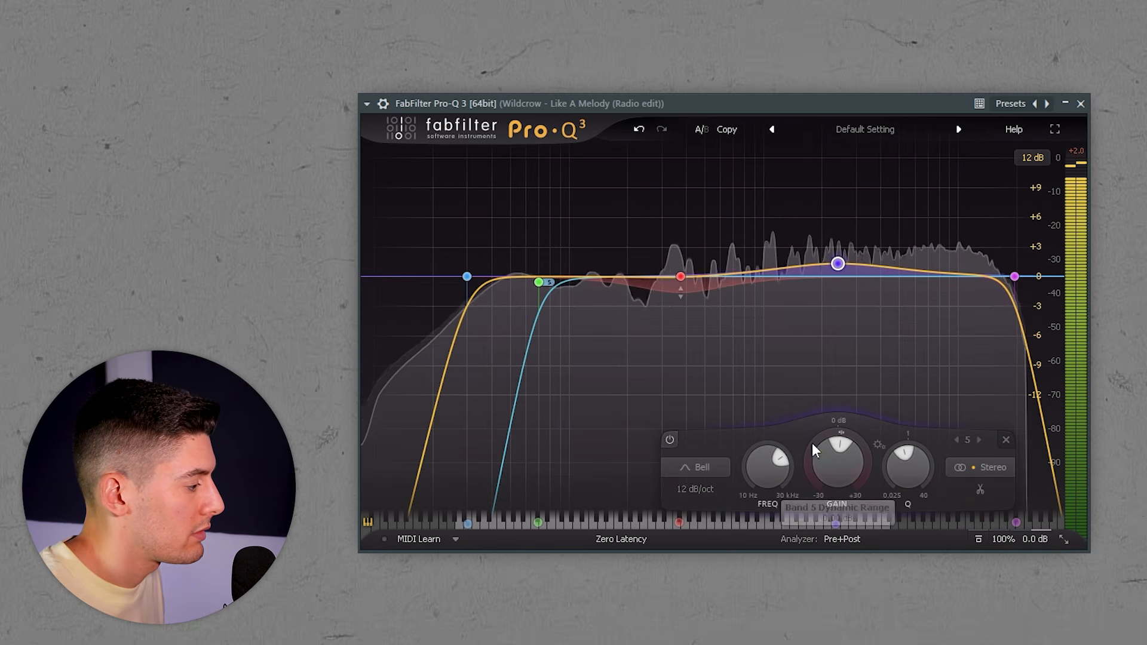
pyautogui.click(670, 439)
pyautogui.click(669, 436)
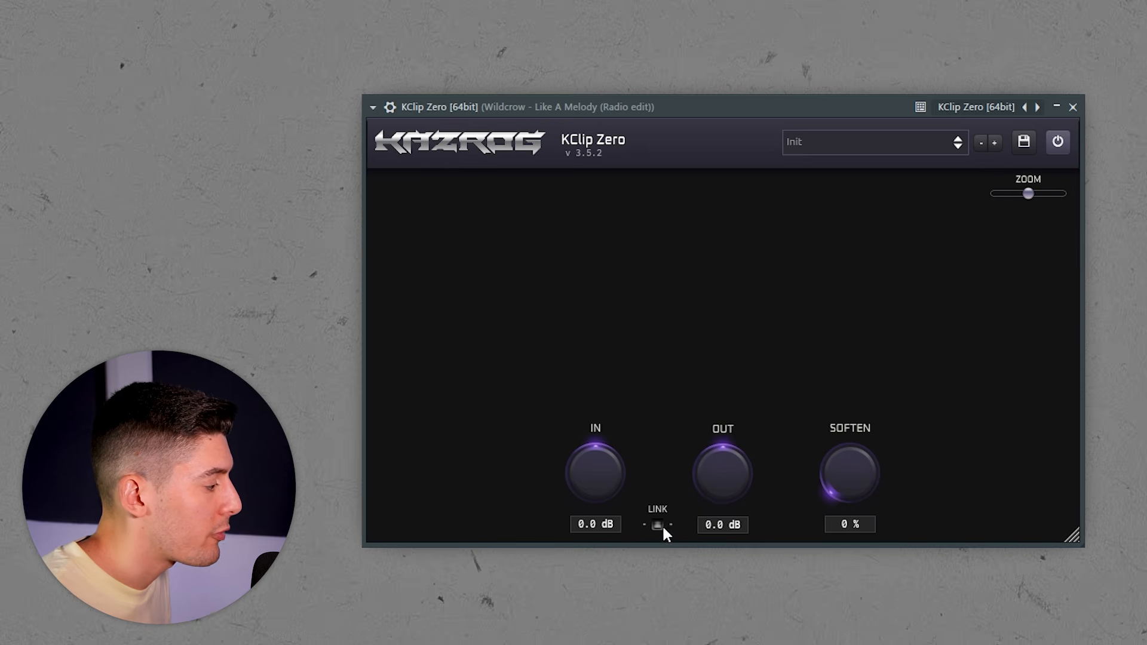
# Link KClip Zero's input and output gains and raise the input gain while checking the waveform in s(M)exoscope.
pyautogui.click(660, 527)
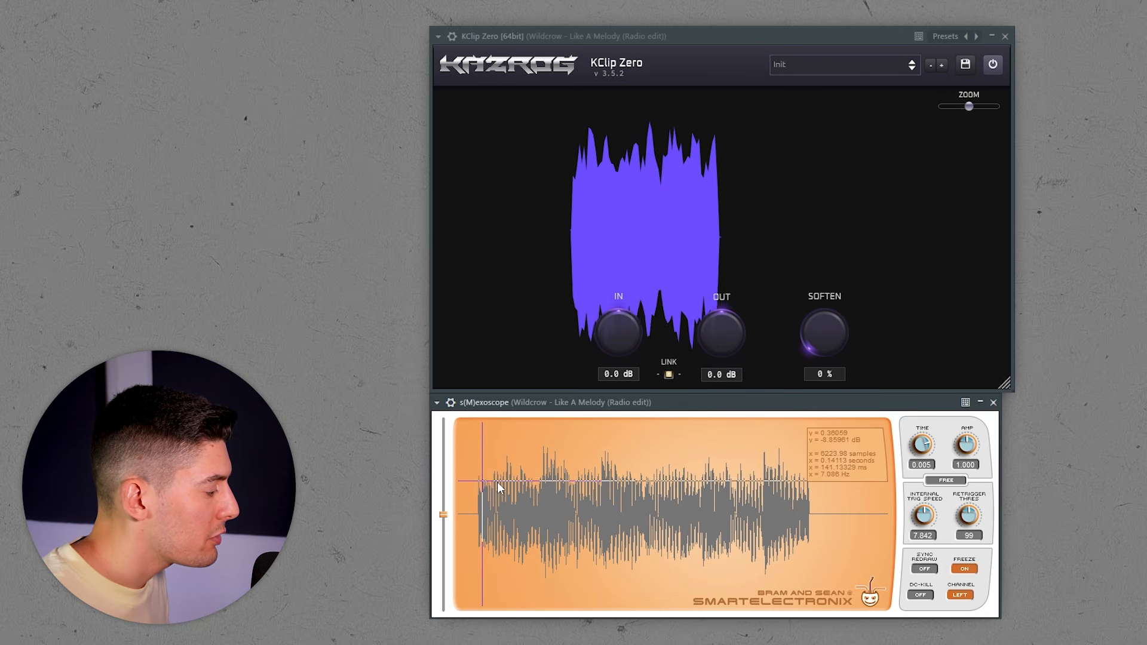
pyautogui.click(469, 488)
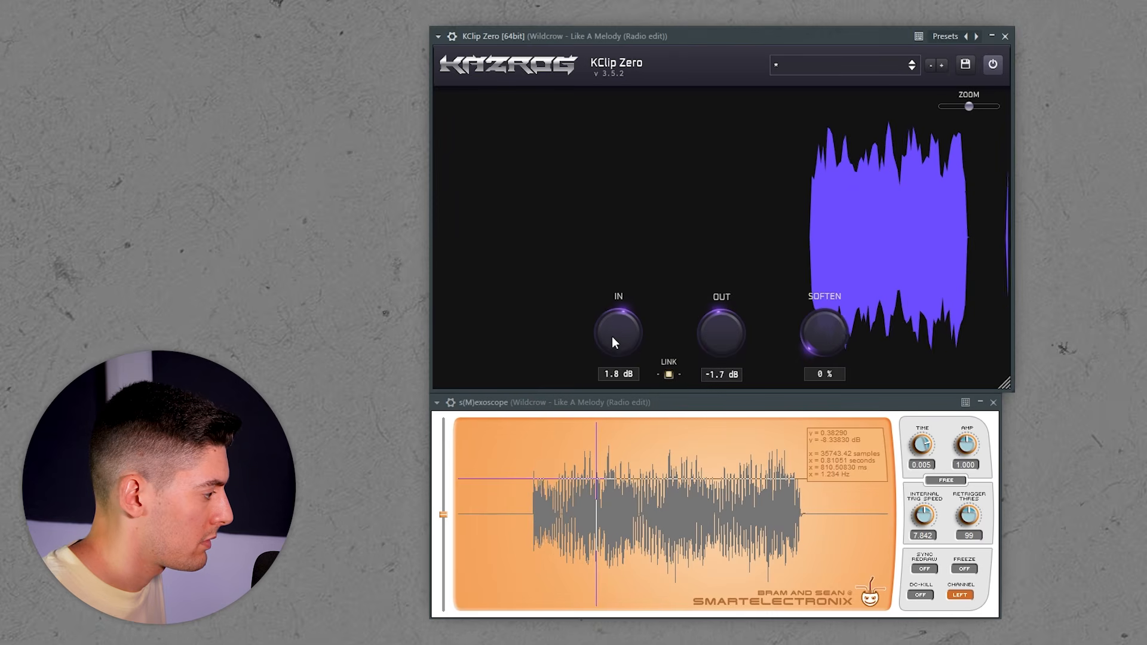
pyautogui.moveTo(611, 336); pyautogui.dragTo(606, 292)
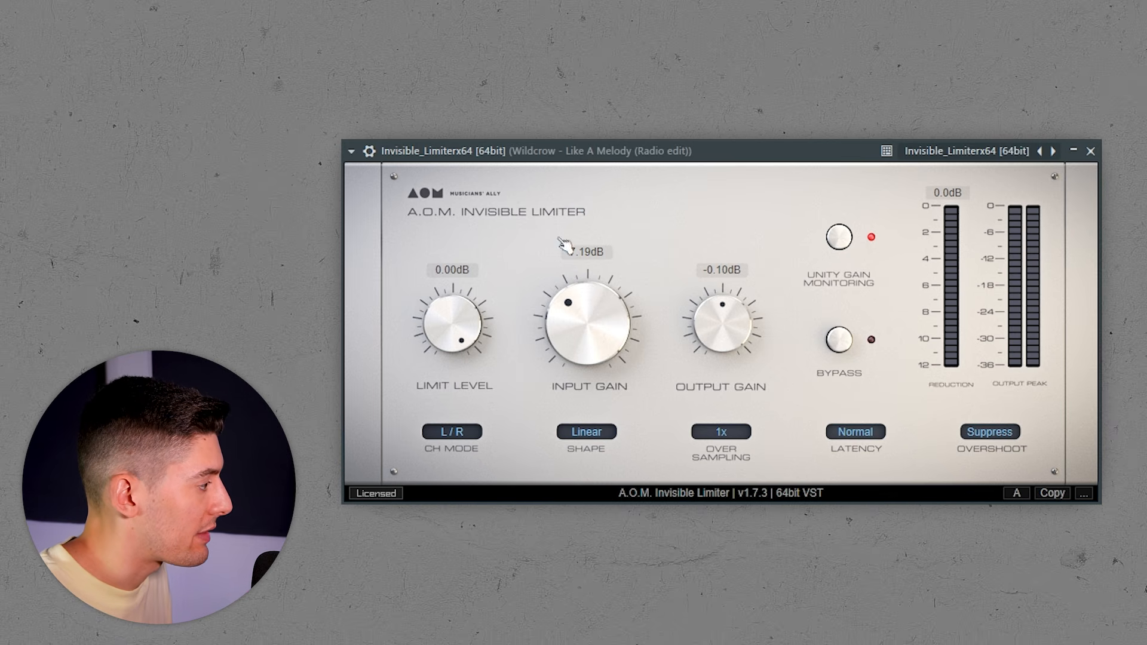
# Raise the Invisible Limiter's input gain, measure the song's loudness in Youlean Loudness Meter and reset the meter.
pyautogui.moveTo(578, 361); pyautogui.dragTo(564, 302)
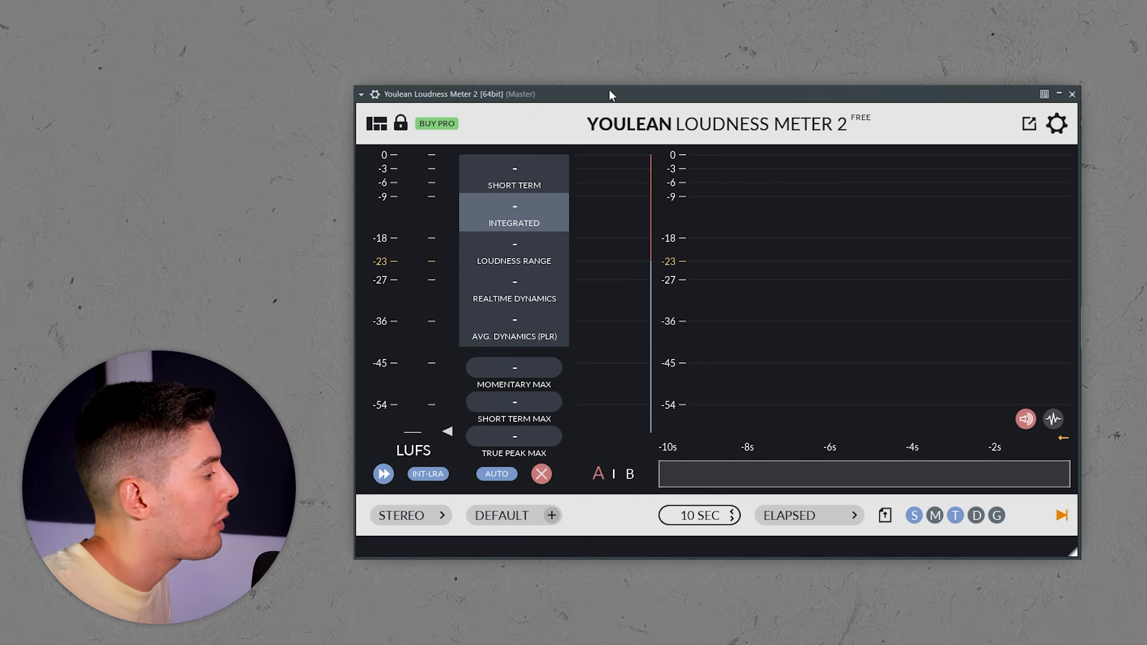
pyautogui.press('space')
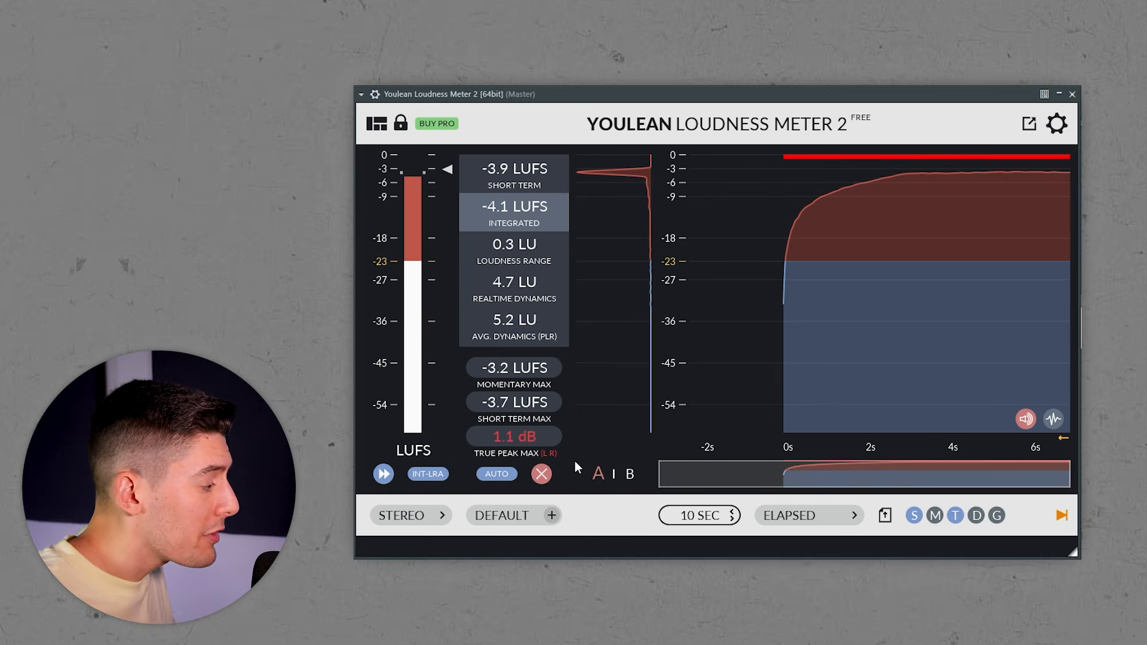
pyautogui.click(543, 477)
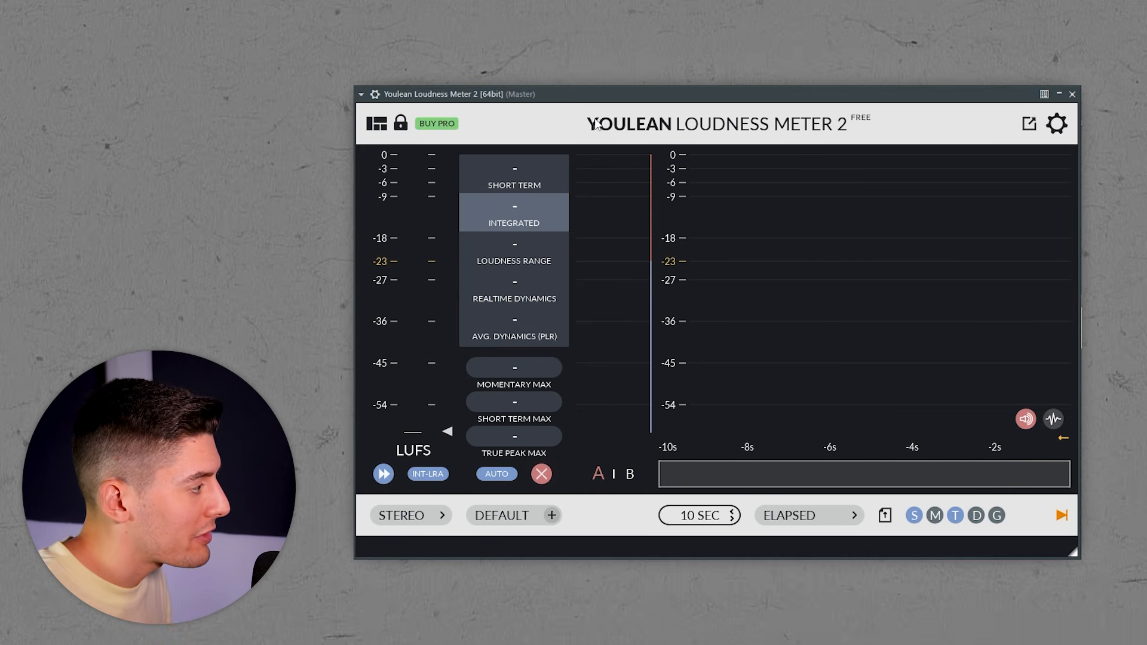